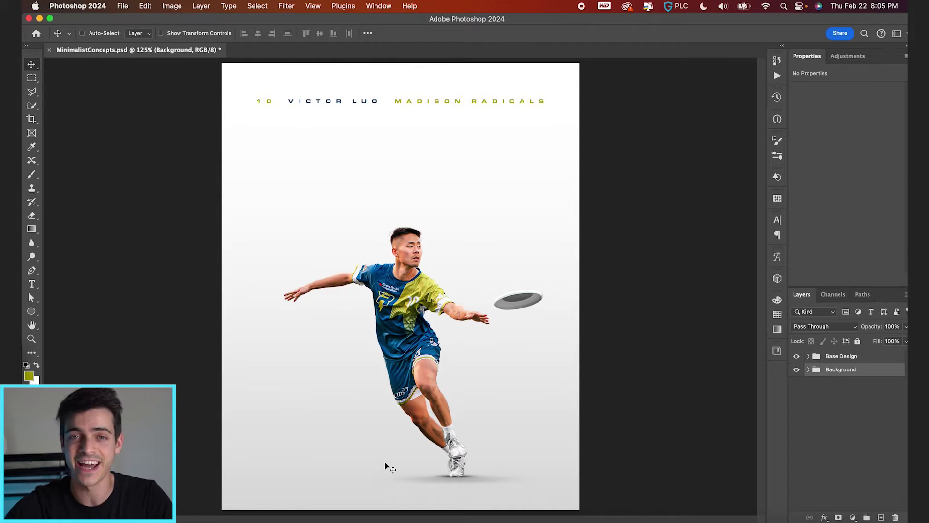
Step: Place vluo-cutout.psd from Finder above the Background group, sized about 10.4 × 21.9 in behind the player
click(256, 521)
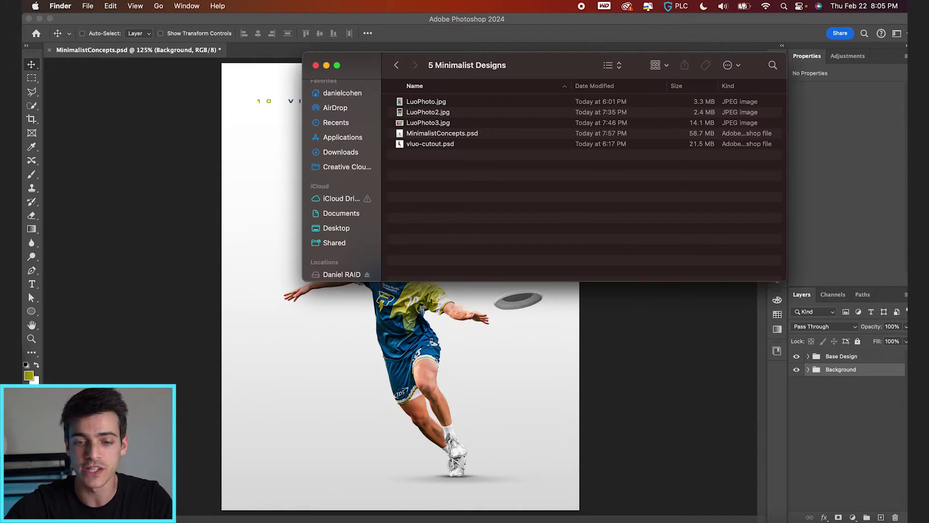
drag(438, 145, 634, 87)
drag(533, 223, 531, 280)
drag(618, 125, 658, 84)
drag(546, 312, 545, 316)
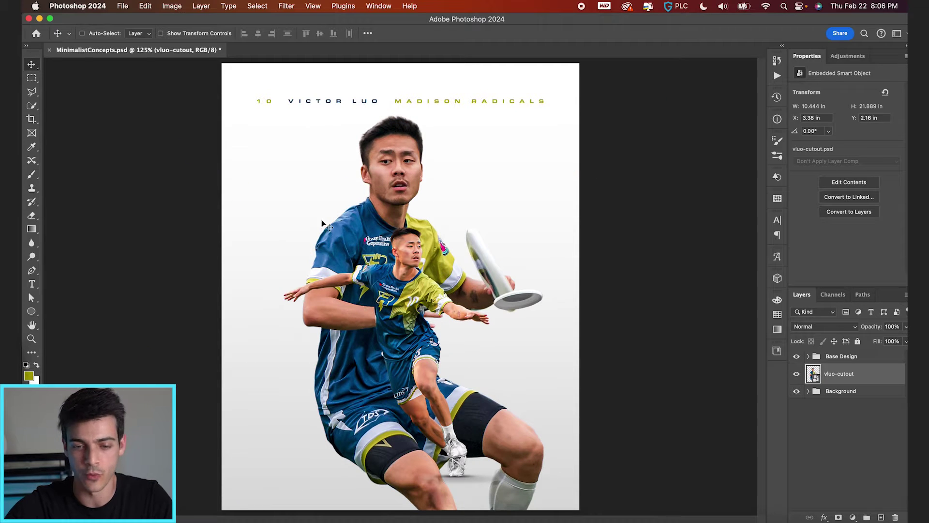
Step: Add a layer mask to the vluo-cutout layer and fade out its lower body with a vertical linear black-to-transparent gradient
click(839, 517)
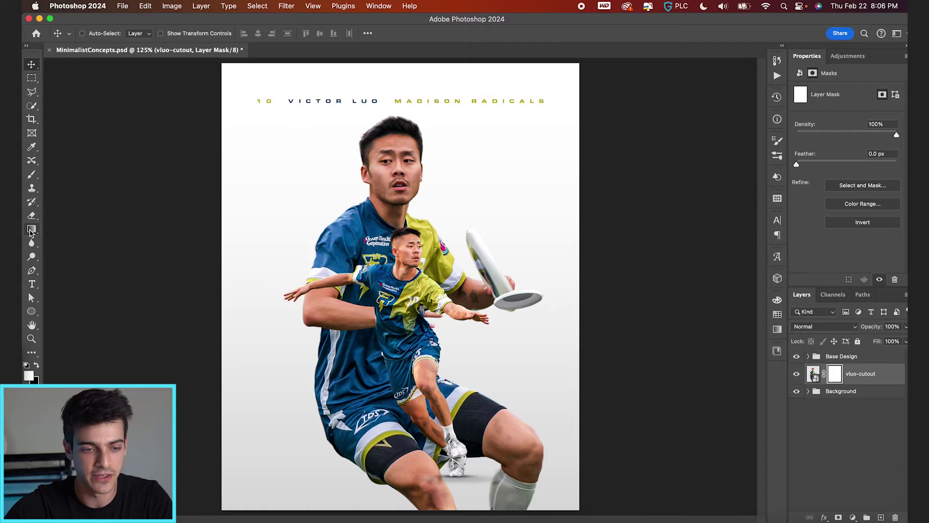
click(39, 233)
right_click(34, 232)
click(33, 232)
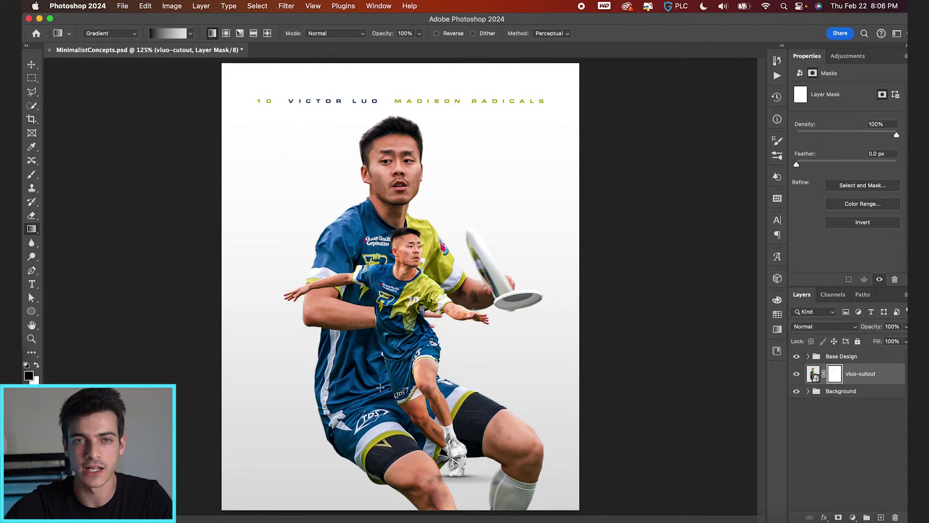
drag(379, 391, 379, 178)
drag(379, 392, 378, 408)
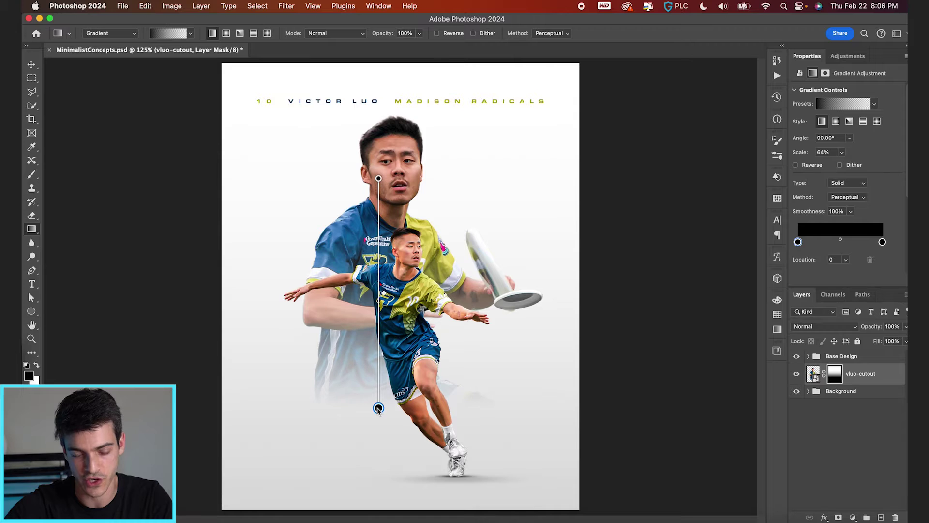
drag(378, 178, 378, 186)
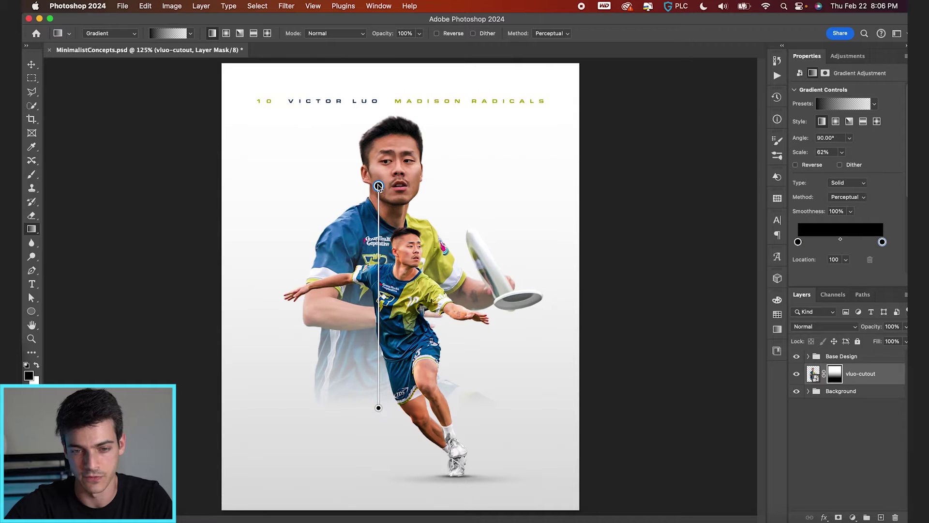
key(v)
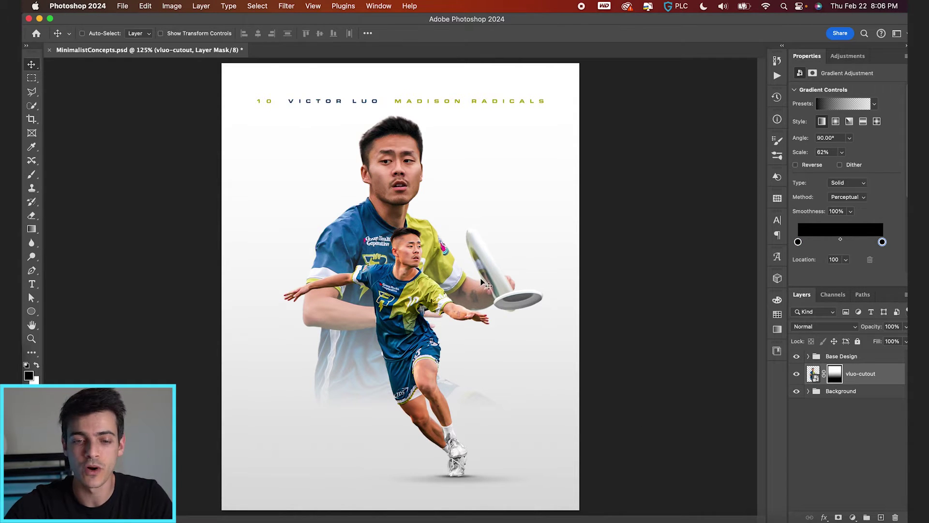
Step: Lower the vluo-cutout layer's opacity to 77% and add a Gradient Map adjustment clipped to it
click(813, 373)
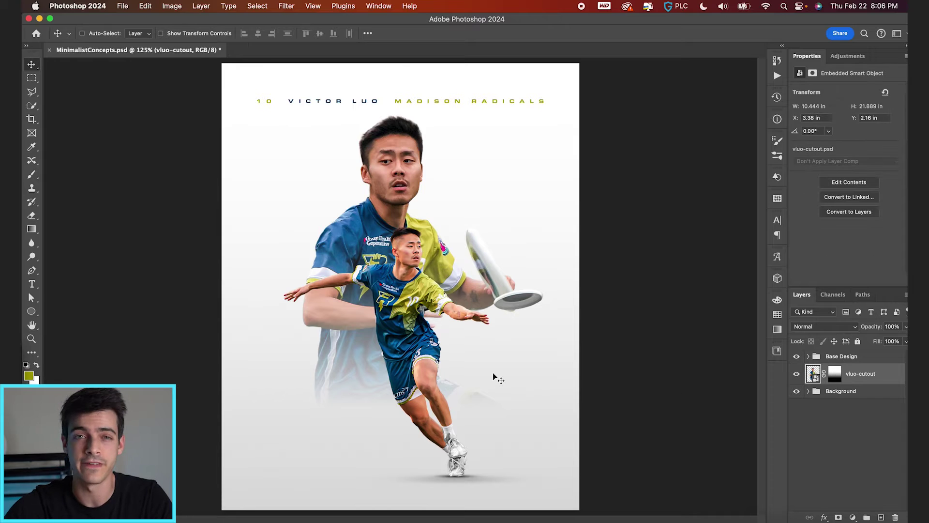
drag(877, 327, 864, 327)
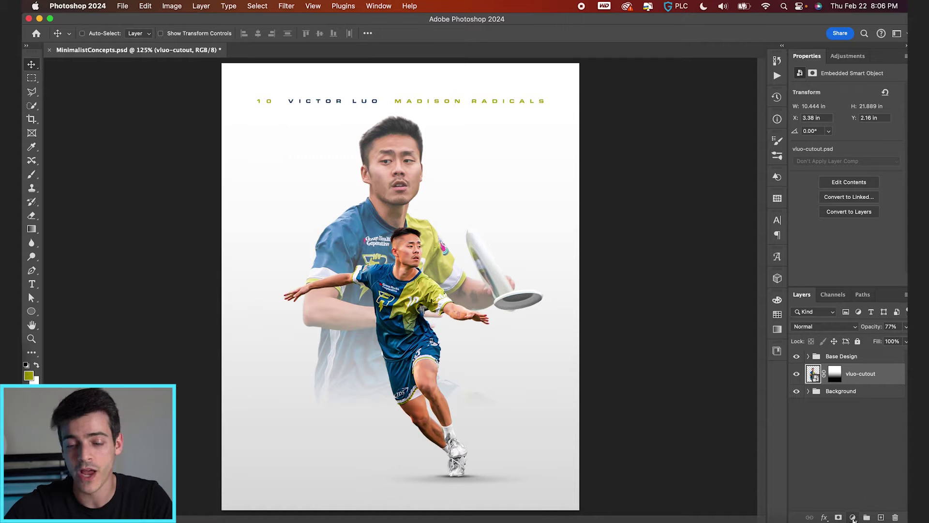
click(853, 518)
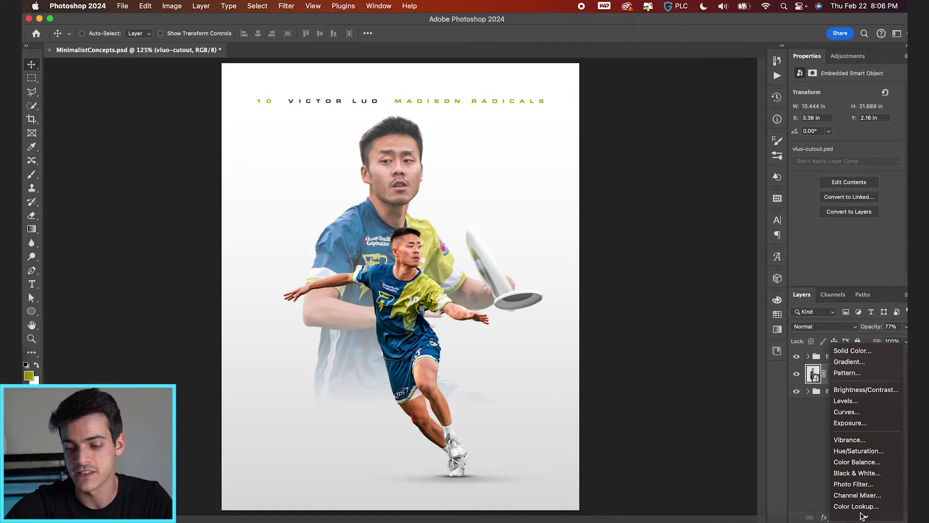
click(864, 512)
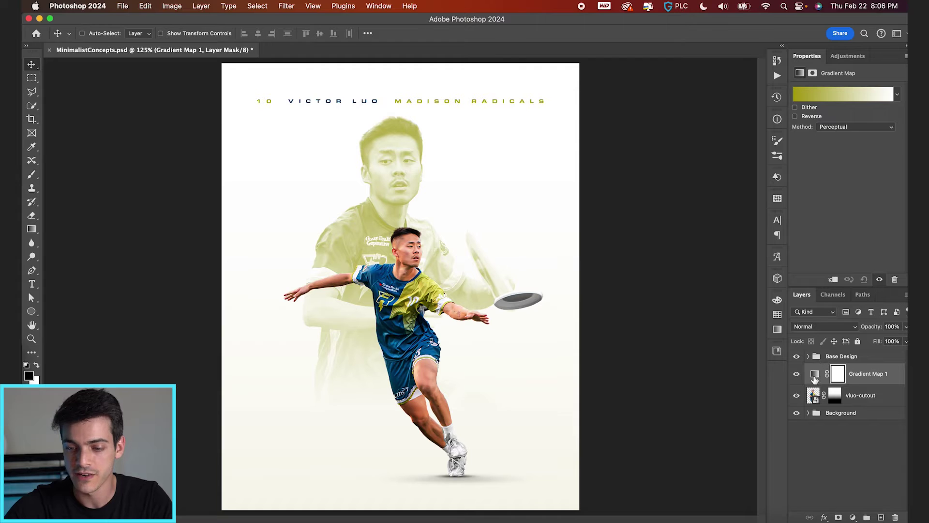
click(814, 374)
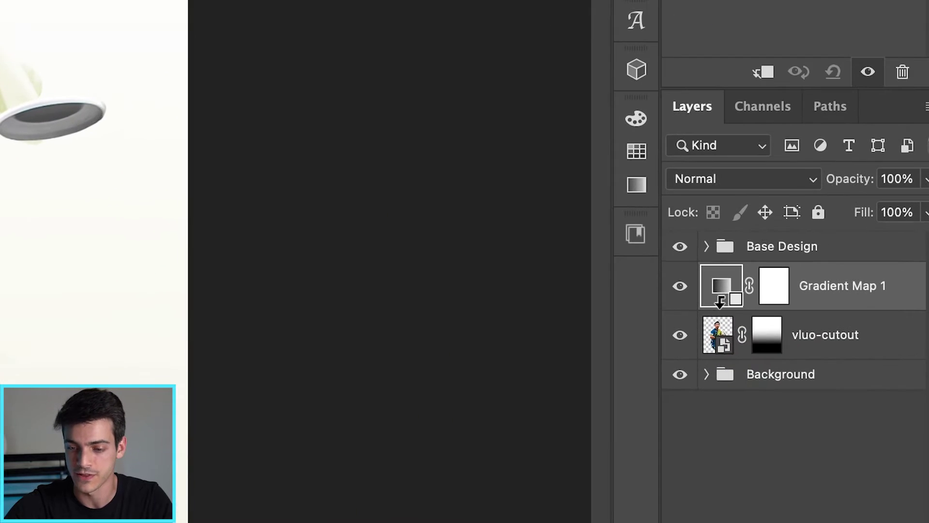
alt+click(815, 382)
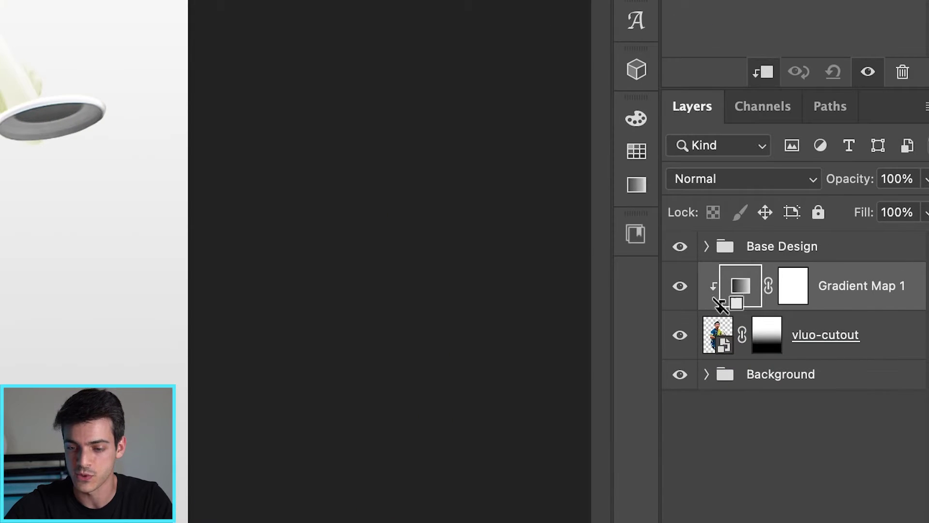
Step: Apply the Black, White preset to the gradient map and lighten its black stop to a neutral mid gray
click(842, 93)
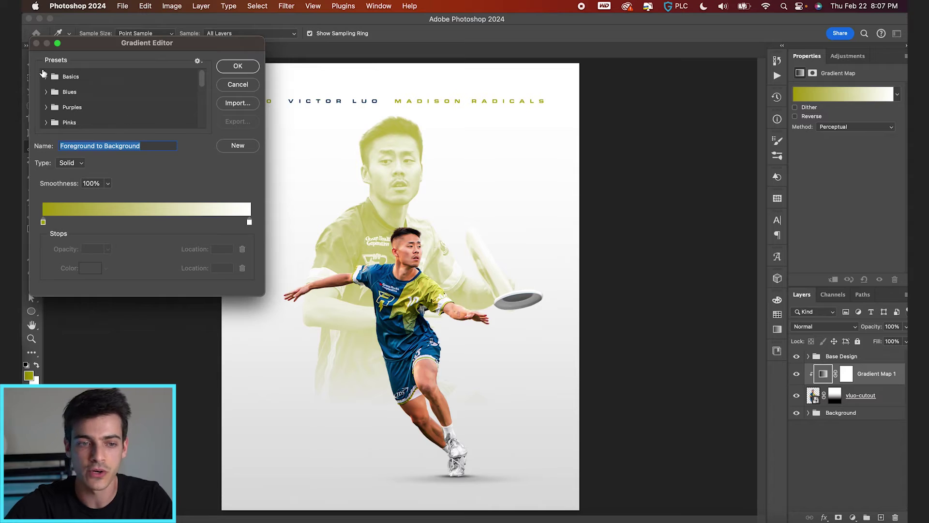
click(46, 76)
click(93, 94)
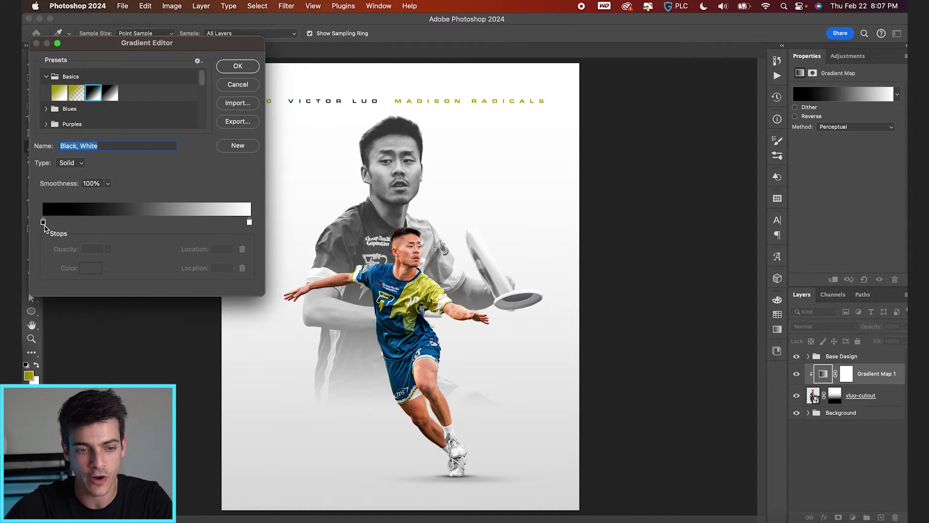
double_click(43, 222)
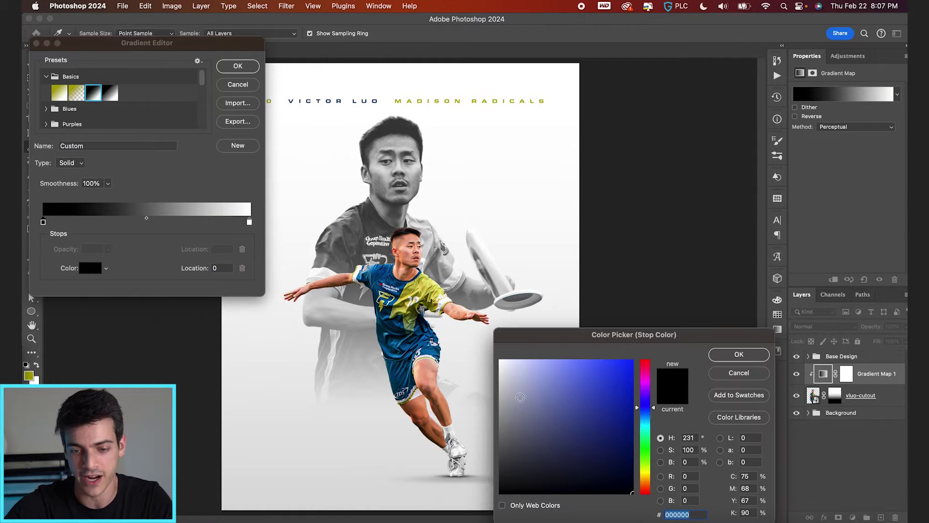
drag(507, 432, 501, 432)
key(Return)
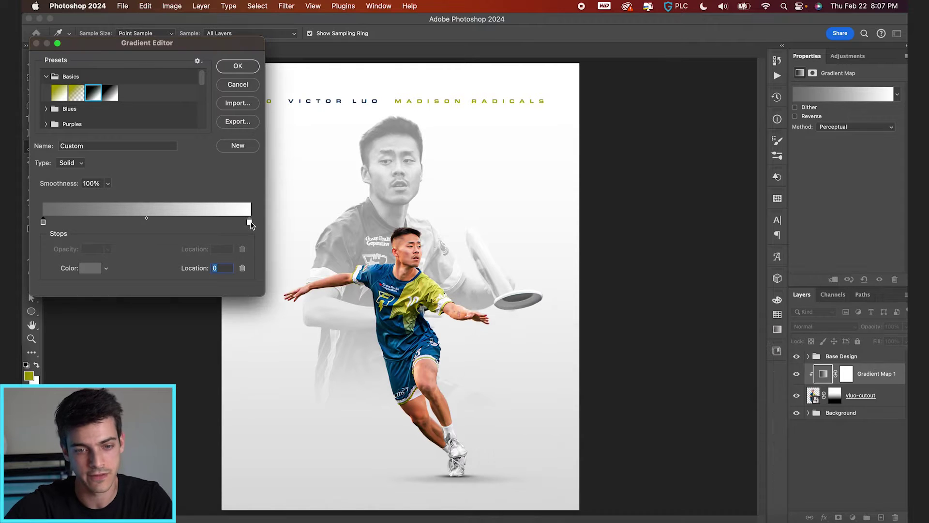
Step: Shift the gradient map's white stop inward and return its gray stop to location 0
drag(249, 223, 213, 223)
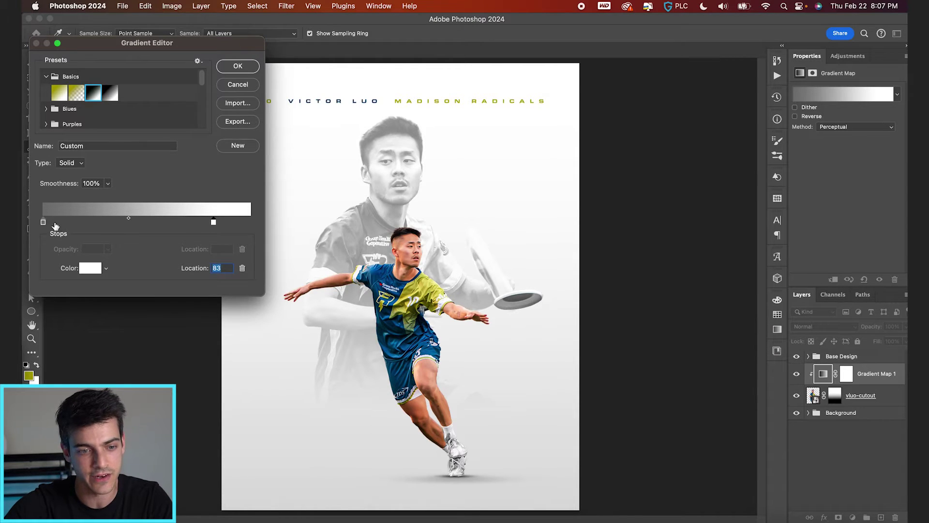
drag(43, 223, 68, 223)
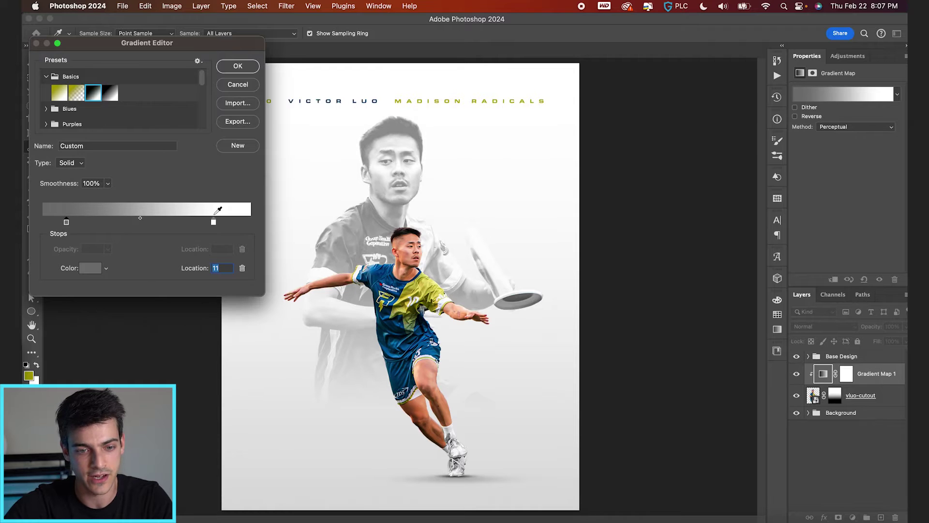
drag(214, 224, 206, 222)
drag(67, 223, 40, 223)
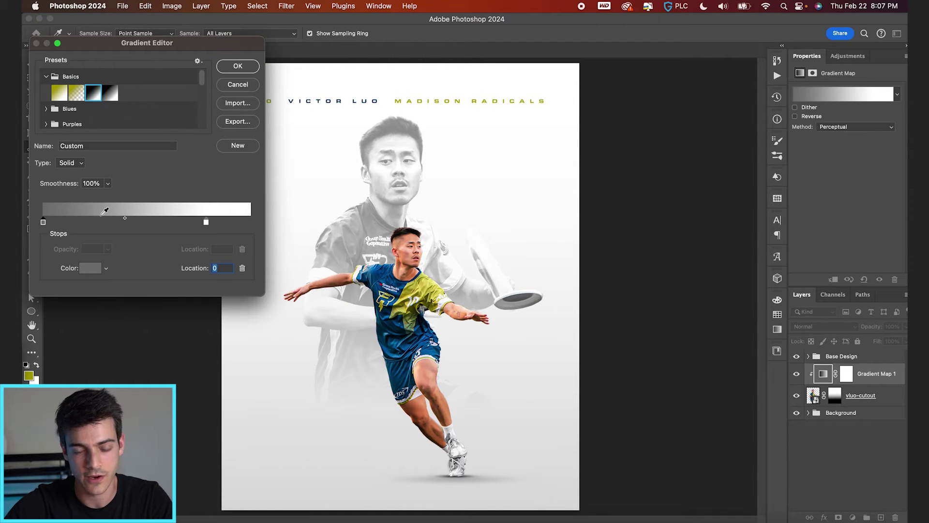
Step: Recolor the gradient map's dark stop with the MAD-1 swatch and set the white stop's location to 75
click(774, 316)
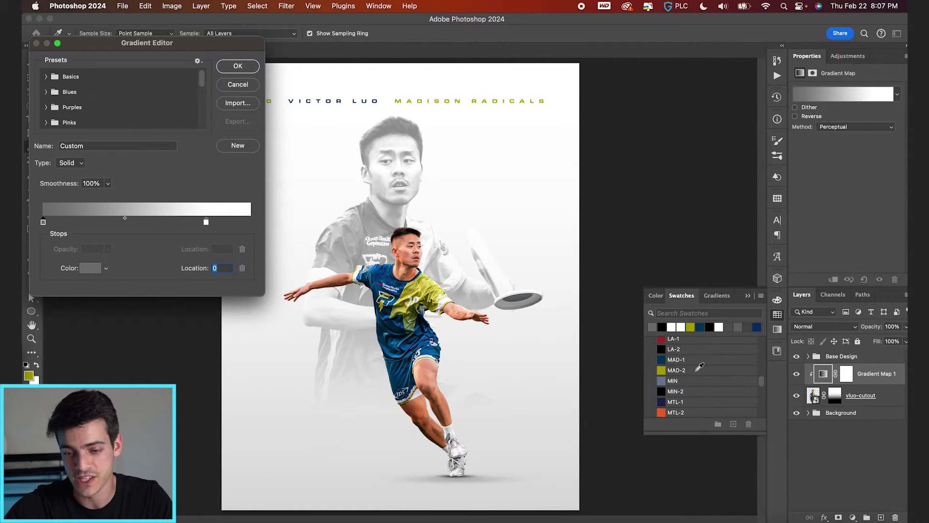
click(661, 359)
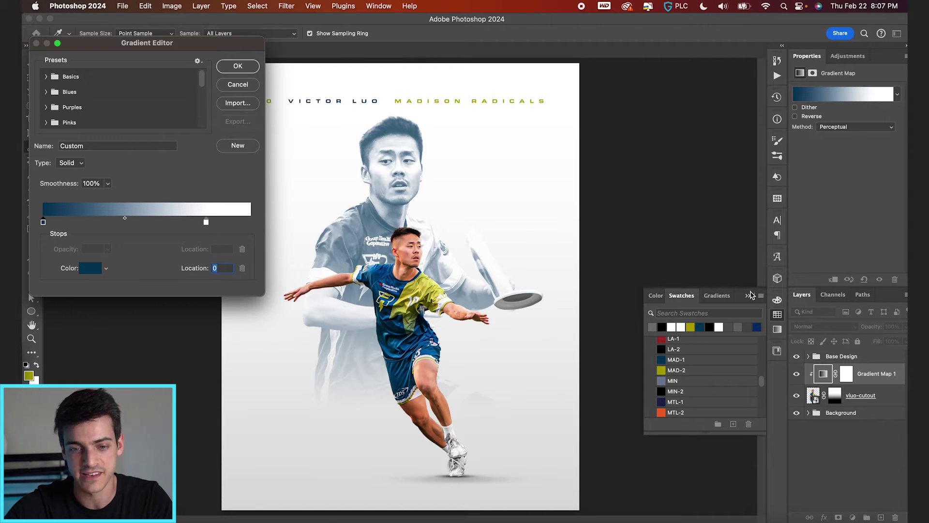
drag(206, 222, 200, 222)
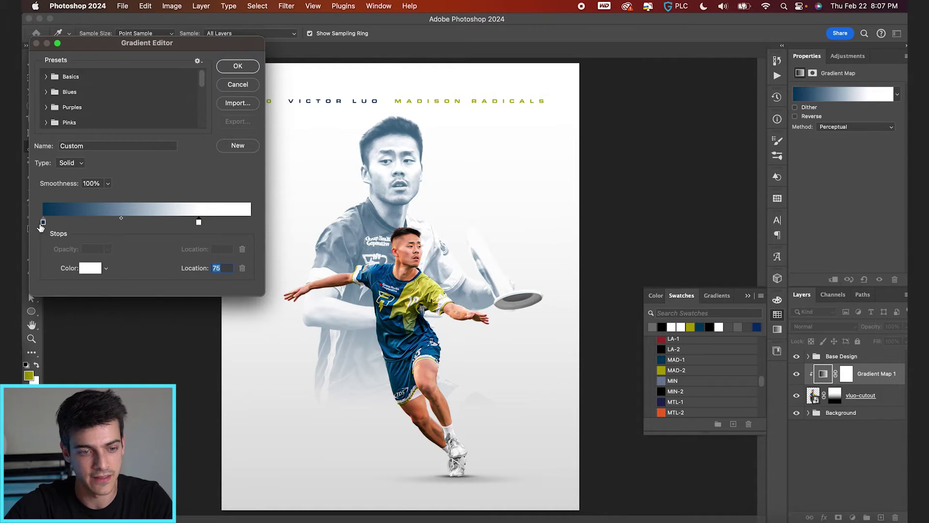
Step: Set the gradient map's color midpoint location to 36, accept the gradient and save the document
click(42, 222)
drag(120, 221, 97, 221)
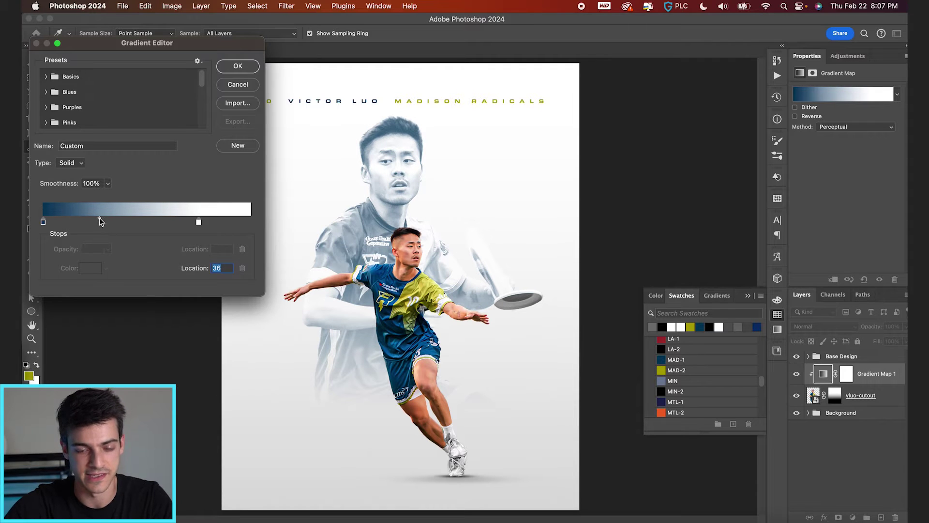
key(Return)
key(super+s)
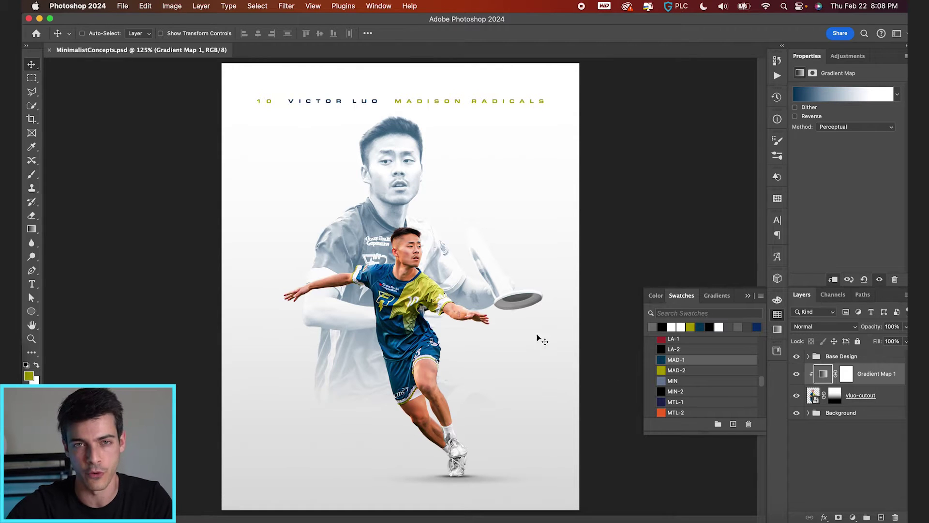
Step: Group the gradient map and vluo-cutout layers into a group named Faded Cutout
click(876, 400)
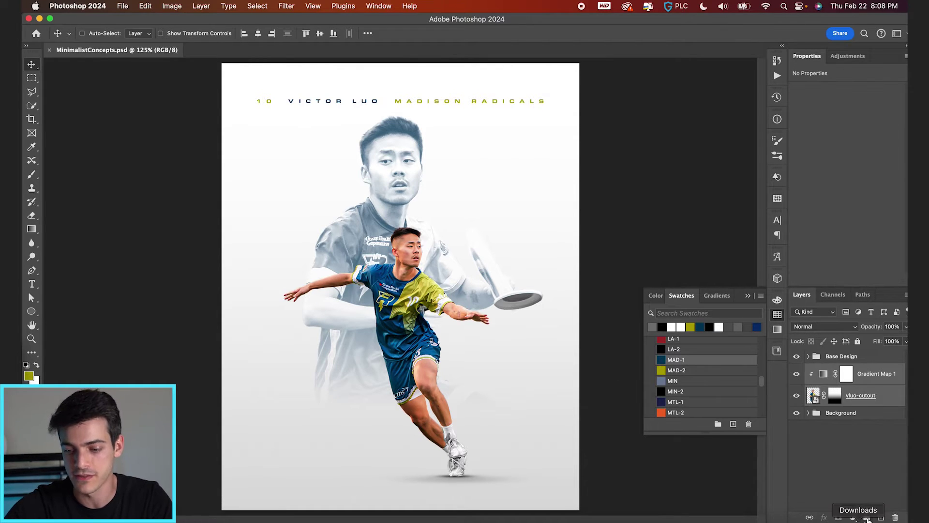
click(866, 517)
text(Faded Cutout)
key(Return)
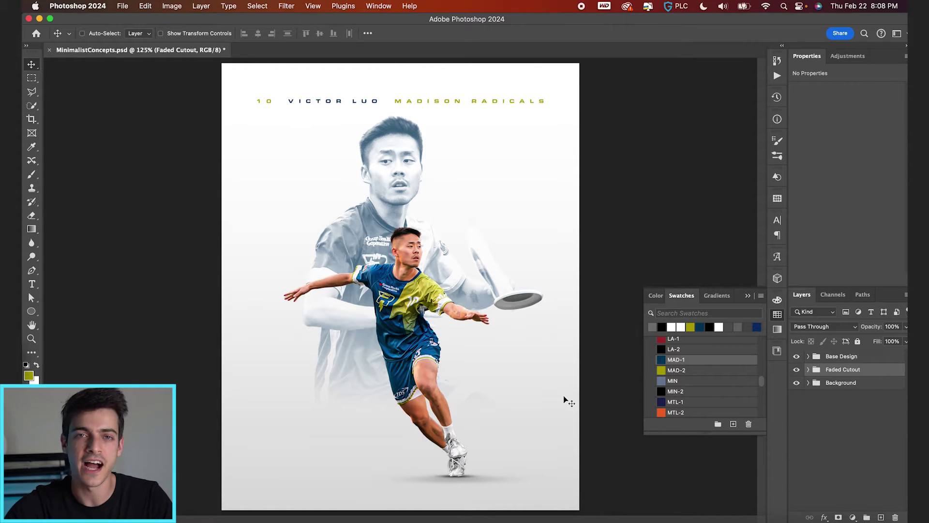
Step: Hide the Faded Cutout group and draw a black rectangle about 435 × 588 px behind the player on a new layer
click(797, 371)
key(super+shift+alt+n)
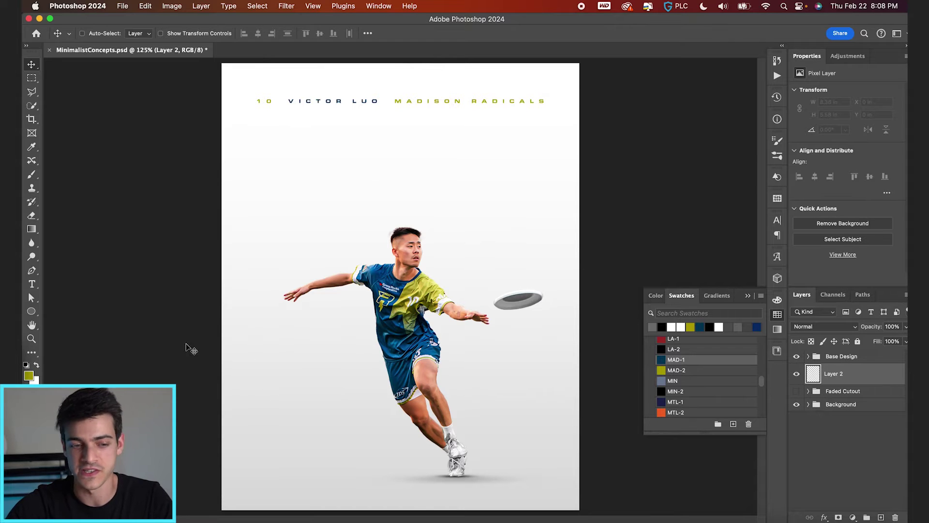
click(32, 311)
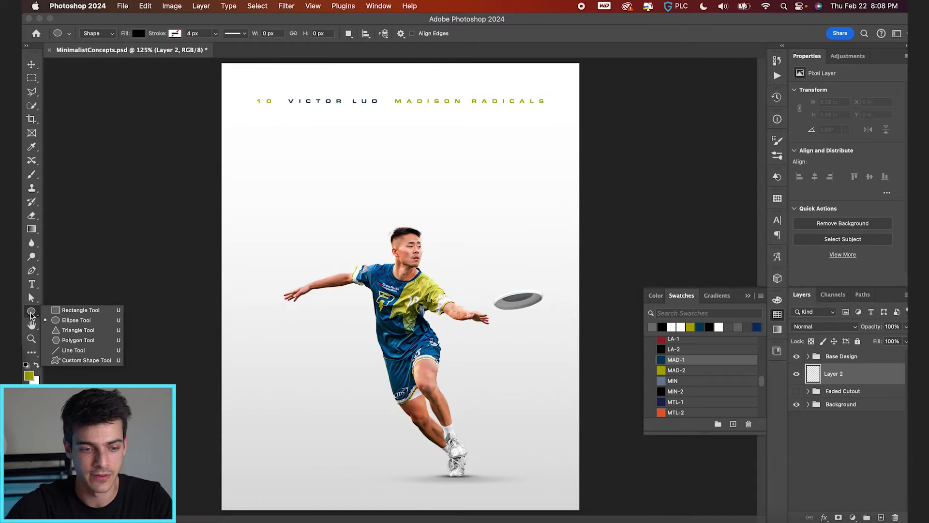
click(76, 310)
drag(334, 174, 478, 371)
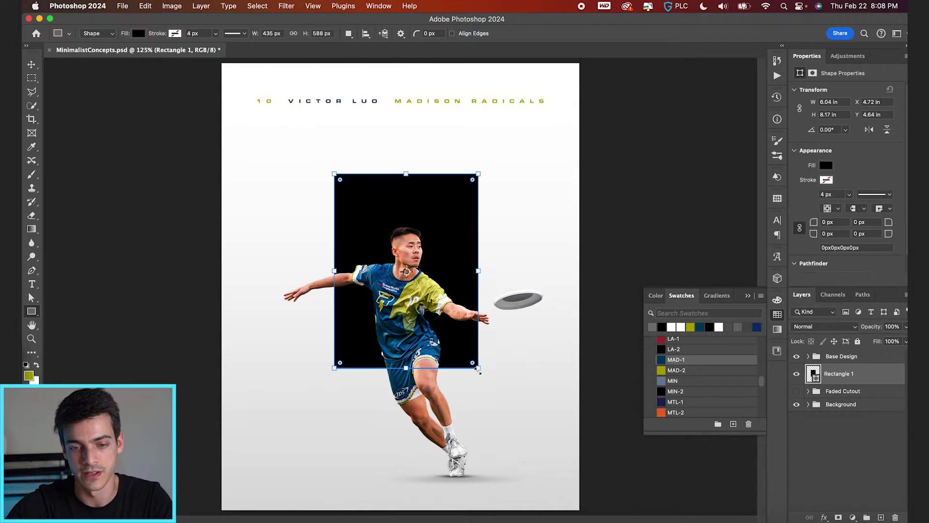
Step: Center the black rectangle horizontally and vertically on the canvas and clear the selection
key(v)
key(super+a)
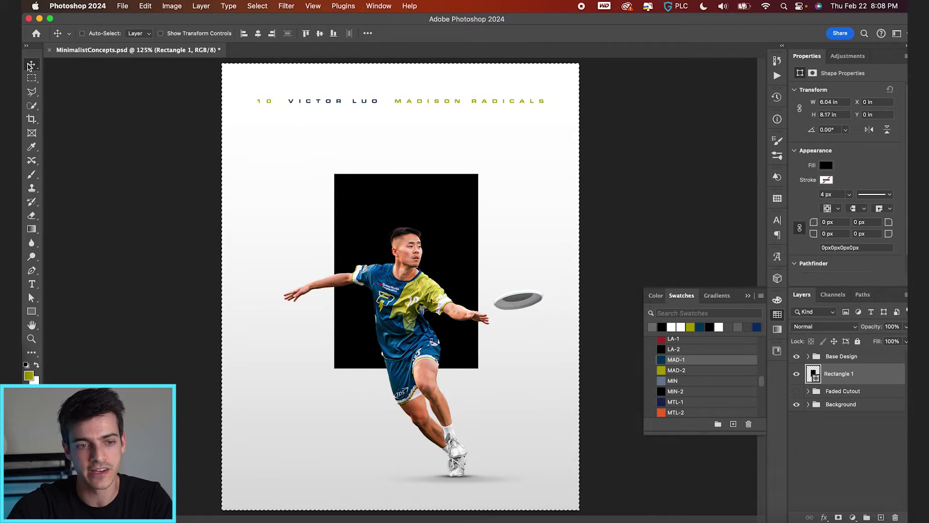
click(258, 34)
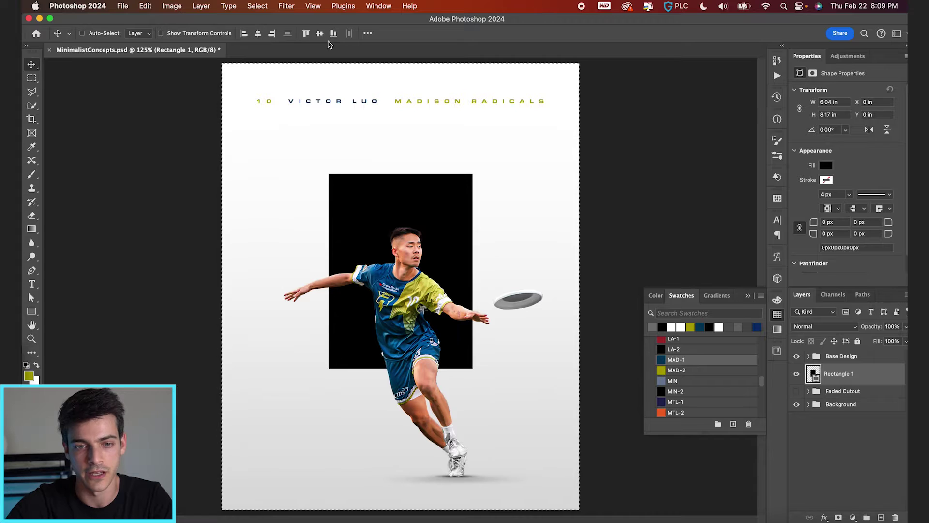
click(319, 33)
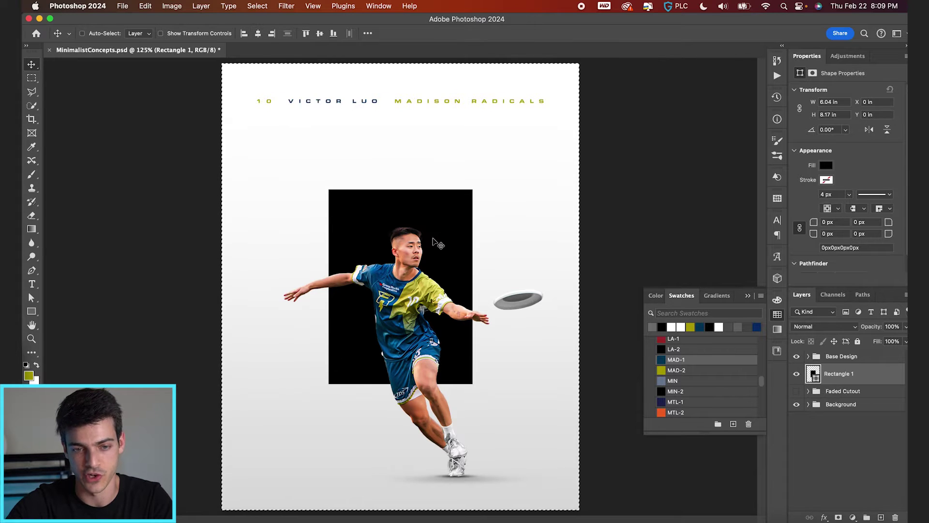
key(super+d)
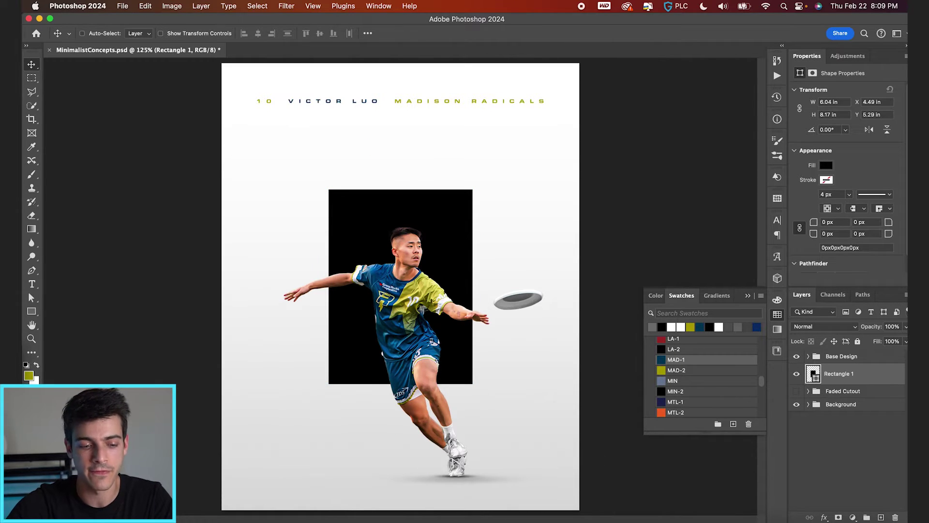
Step: Place LuoPhoto3.jpg above the rectangle at about 16.4 × 10.9 in and clip it to the rectangle
key(super+Tab)
drag(439, 122, 443, 366)
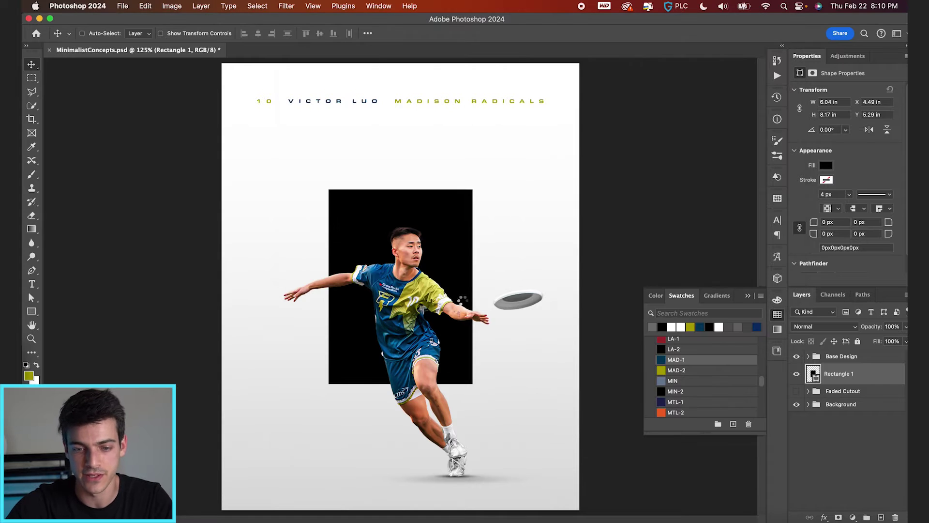
drag(501, 221, 625, 137)
drag(524, 273, 459, 256)
drag(563, 121, 541, 135)
key(Return)
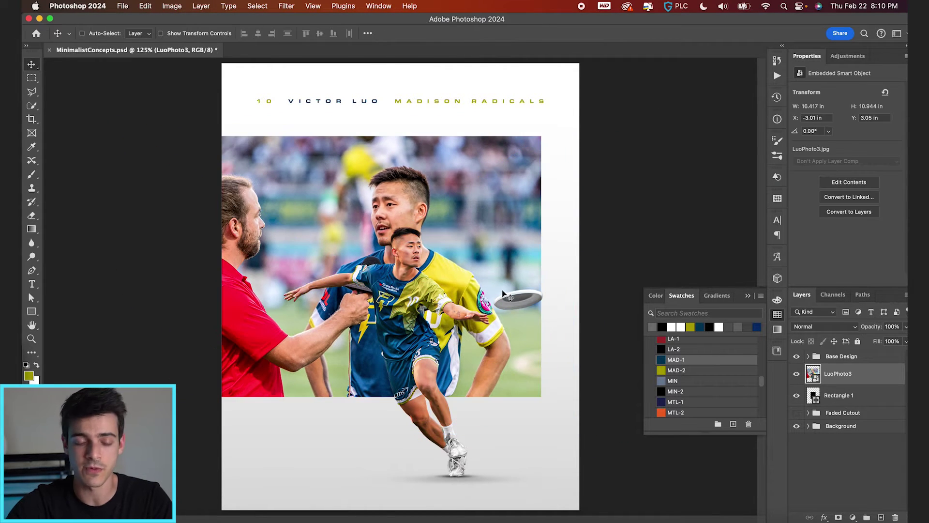
alt+click(812, 380)
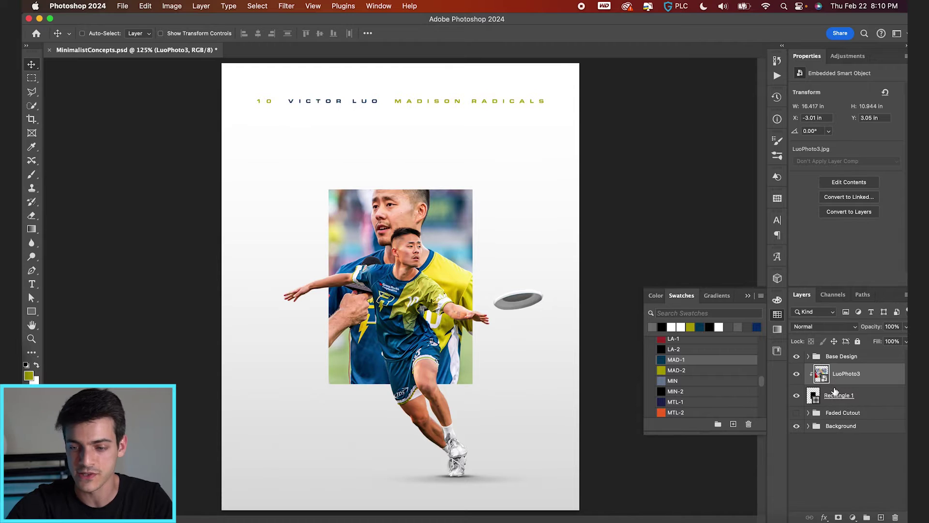
Step: Move the rectangle and its clipped photo up together by about 0.8 in
click(812, 393)
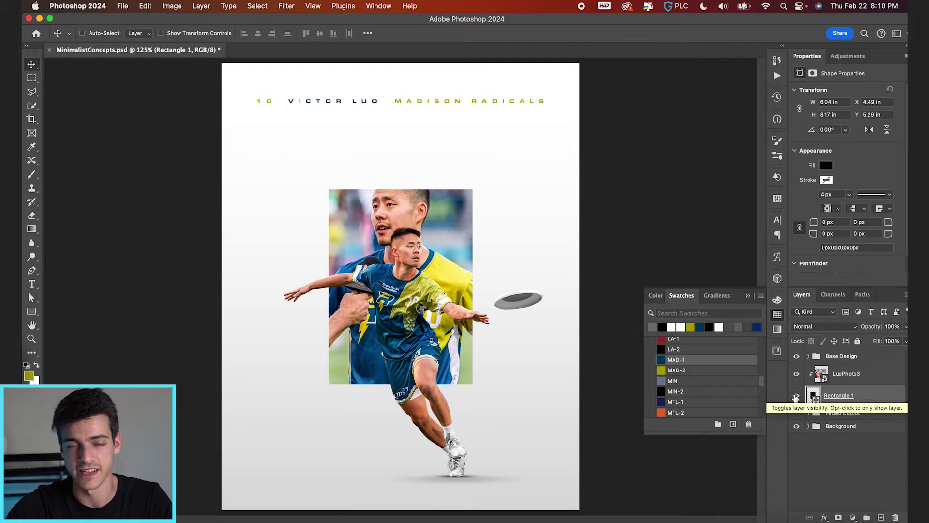
click(797, 397)
click(797, 397)
shift+click(823, 375)
drag(526, 358, 527, 339)
Step: Extend the rectangle's upper edge to a height of about 9.22 in and nudge it down slightly together with the photo
click(814, 395)
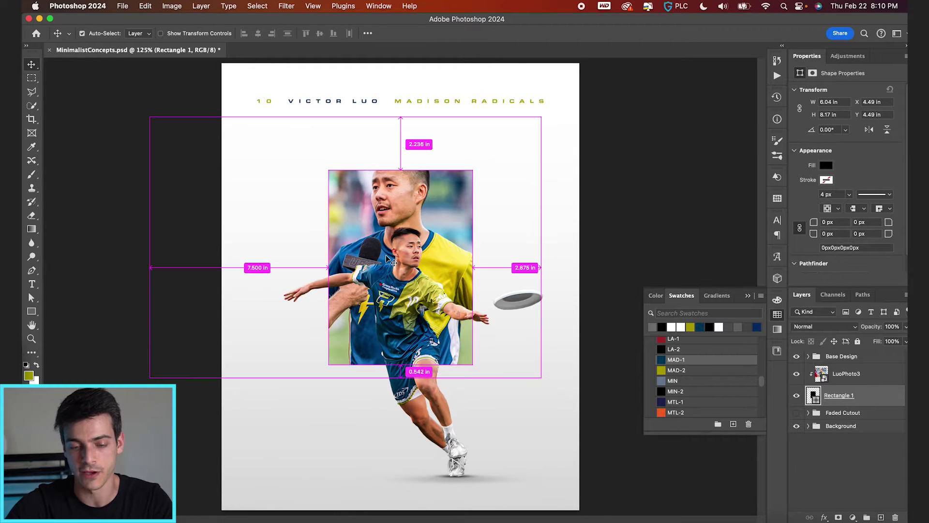
key(super+t)
drag(400, 170, 401, 144)
key(Return)
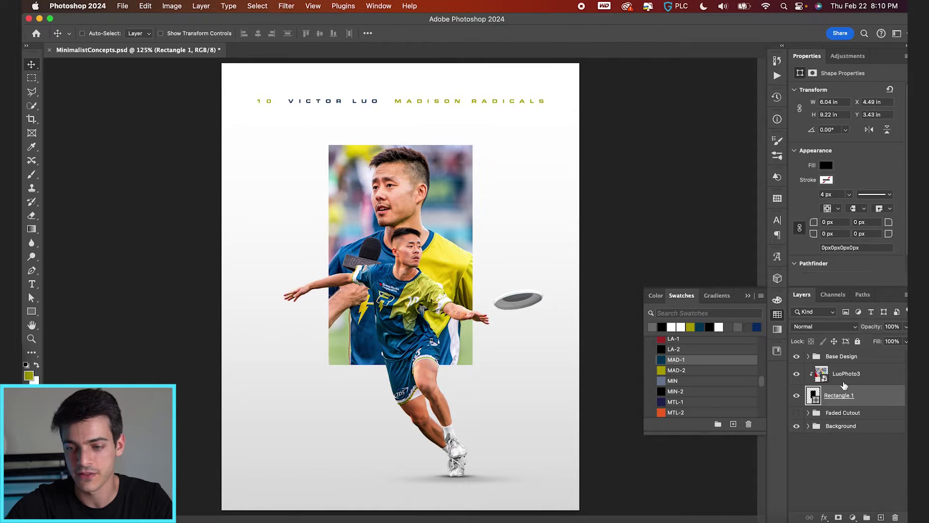
click(833, 376)
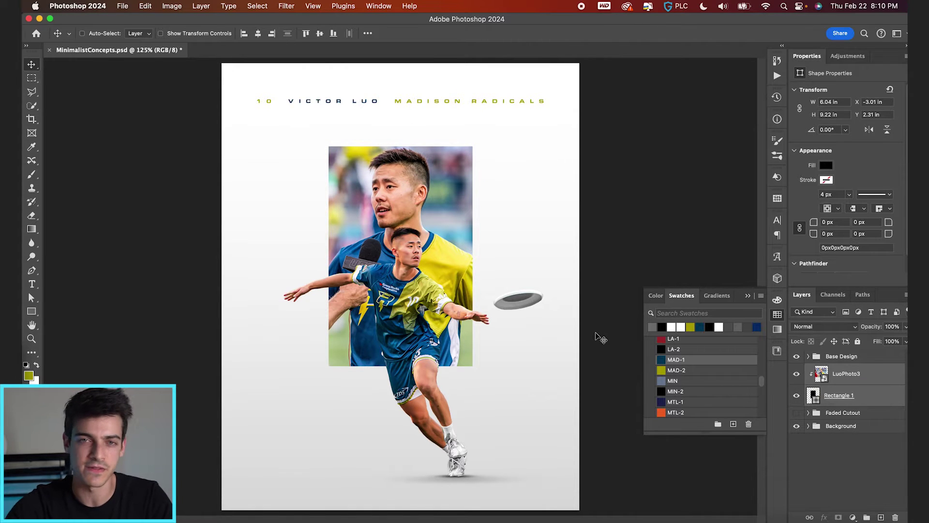
Step: Copy the gradient map from the Faded Cutout group to above LuoPhoto3 and clip it to the photo
click(823, 377)
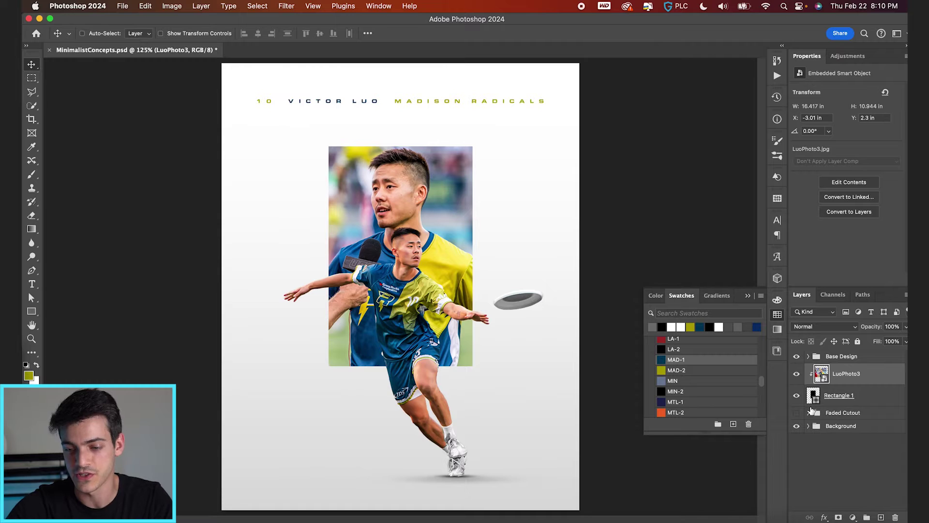
click(809, 412)
drag(832, 432, 839, 373)
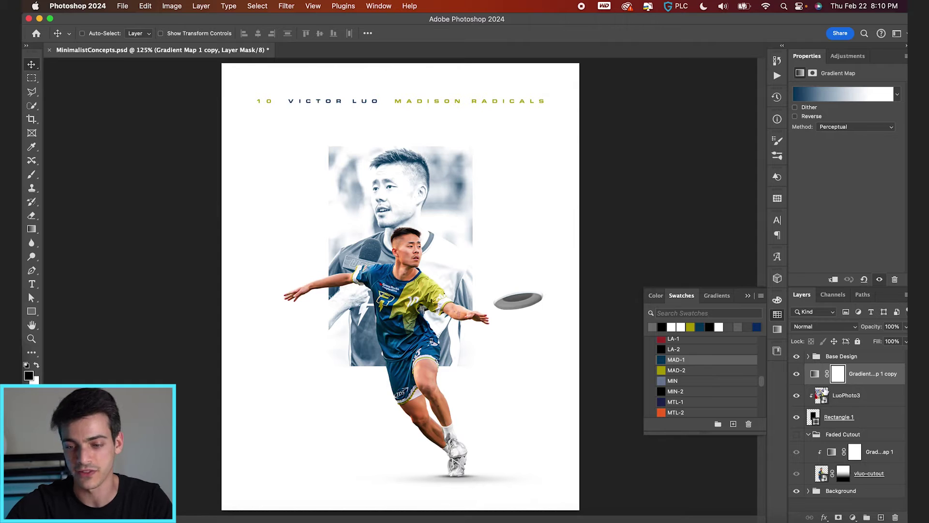
alt+click(824, 383)
click(824, 374)
click(796, 373)
click(796, 374)
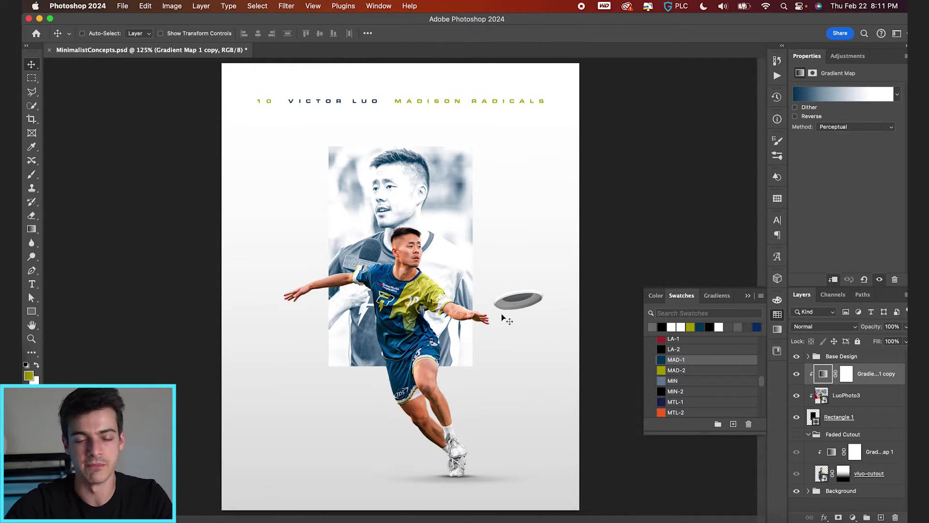
Step: Change the copied gradient map's dark stop to gray #909090 and shift its white stop slightly toward the light end
click(825, 95)
double_click(43, 223)
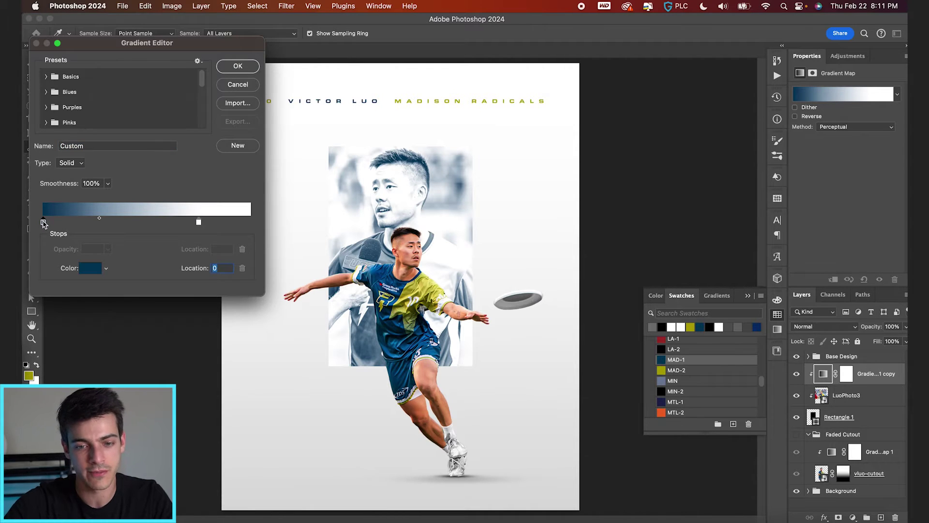
click(467, 424)
drag(467, 424, 490, 419)
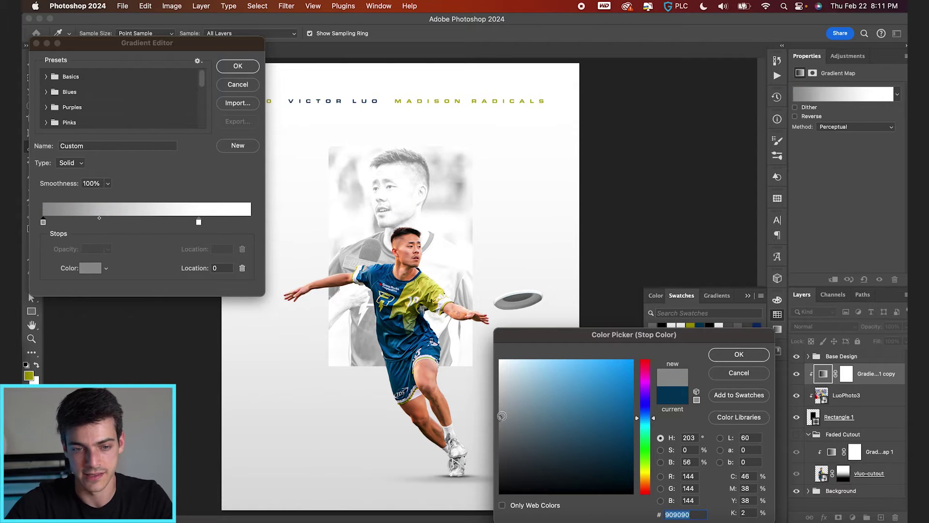
key(Return)
drag(202, 222, 218, 223)
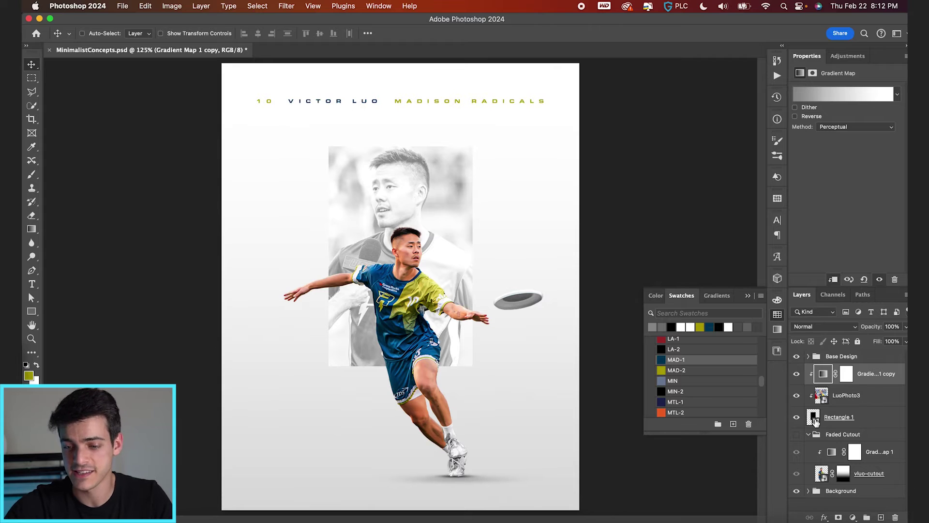
Step: Add a drop shadow to the rectangle with size 40 px and opacity 35%
click(815, 419)
click(824, 517)
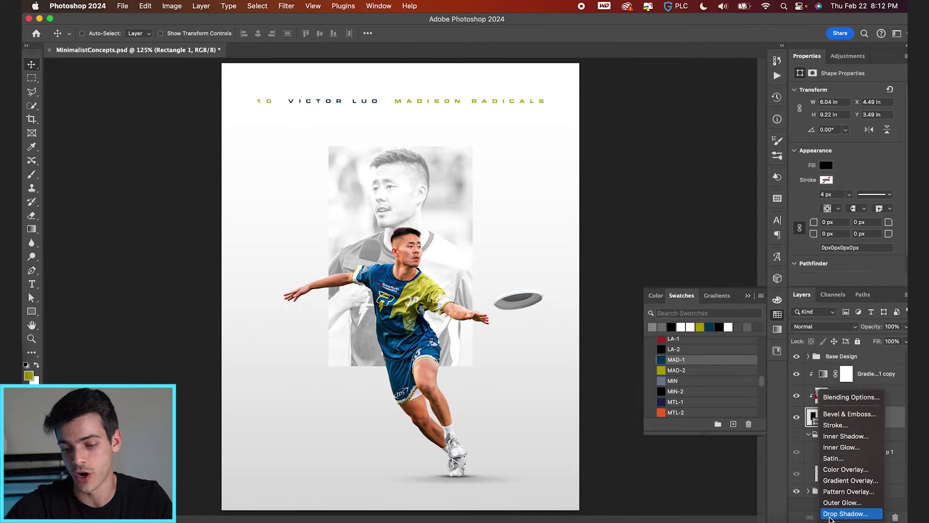
click(829, 514)
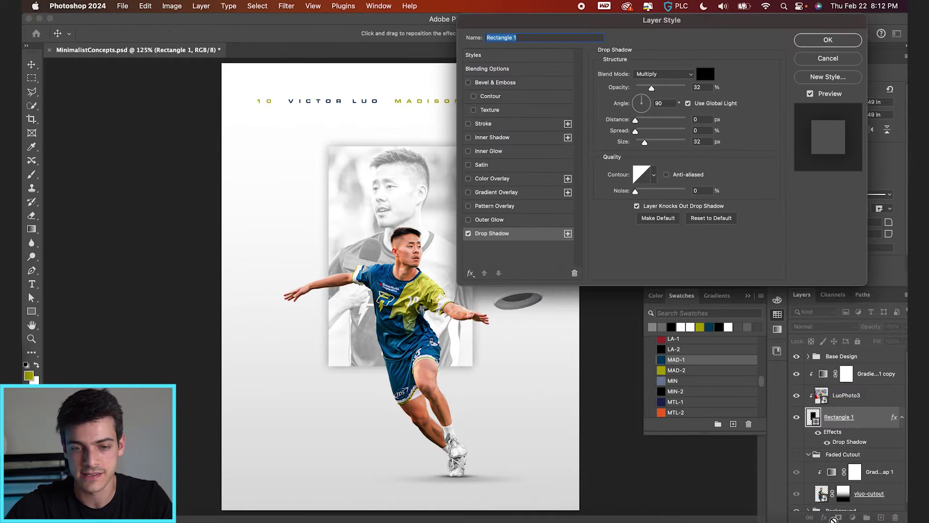
drag(647, 144, 648, 144)
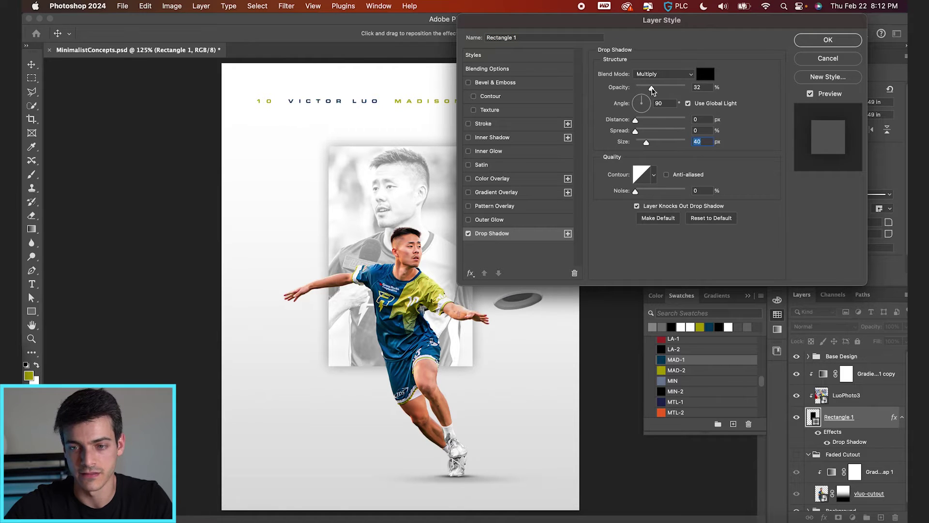
drag(654, 91, 651, 90)
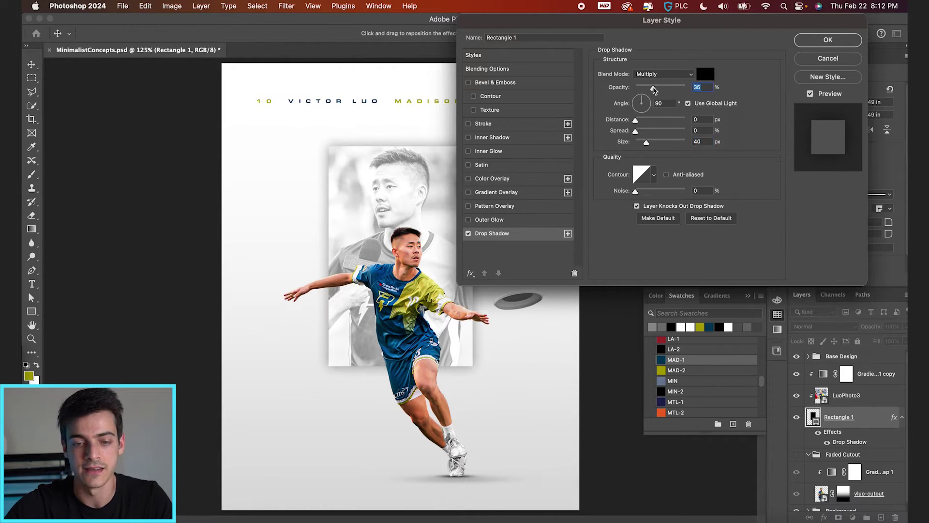
key(Return)
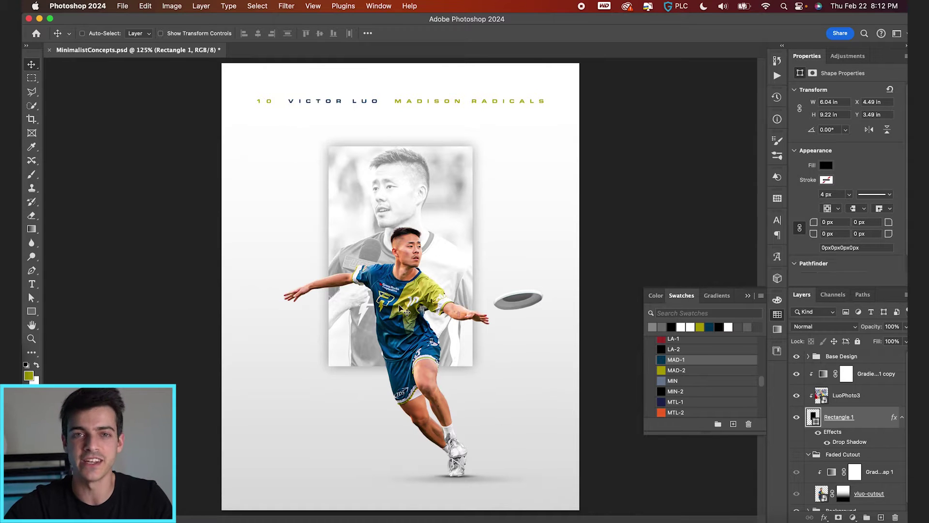
Step: Collapse the Faded Cutout group, hide the rectangle concept and add a new layer directly above that group
click(808, 455)
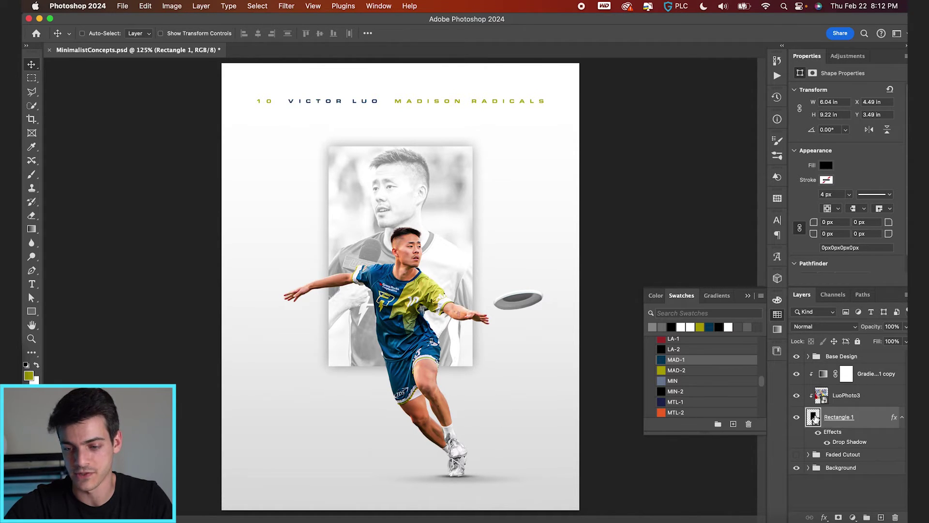
click(796, 419)
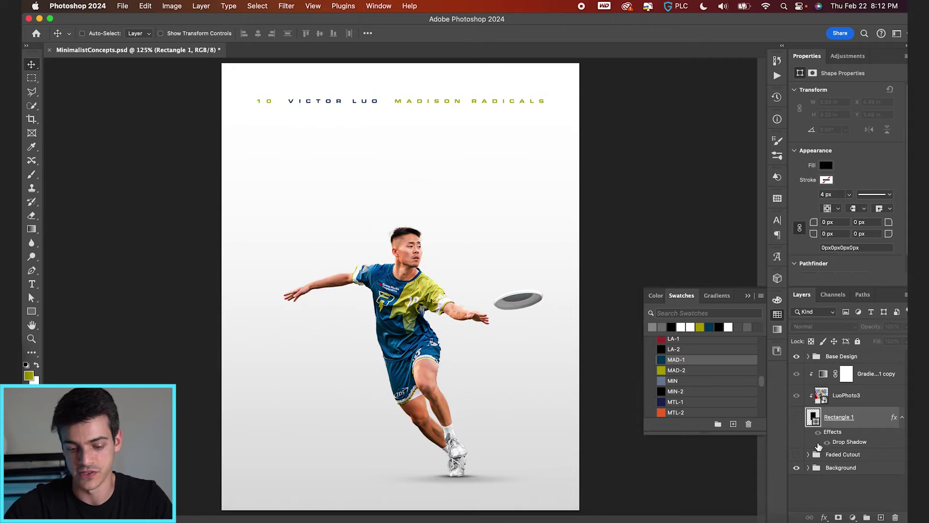
key(super+shift+alt+n)
drag(821, 462, 821, 463)
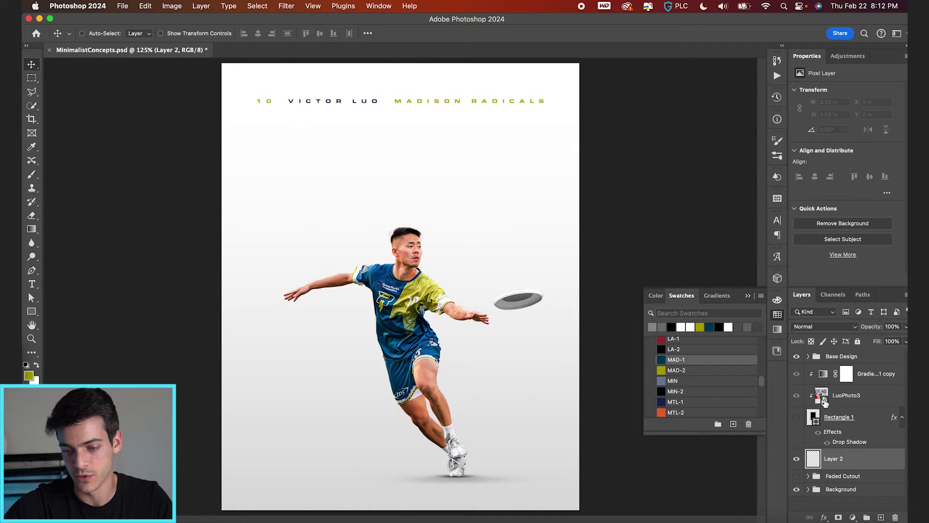
Step: Draw a black circle about 8.83 in across behind the player, center it horizontally and vertically on the canvas, and clear the selection
click(32, 311)
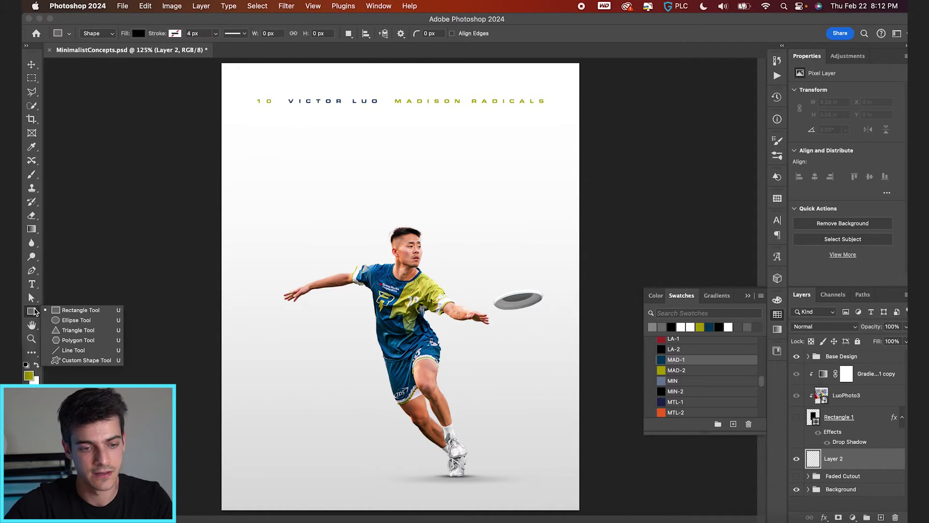
click(70, 324)
drag(376, 281, 481, 170)
key(v)
key(ctrl+a)
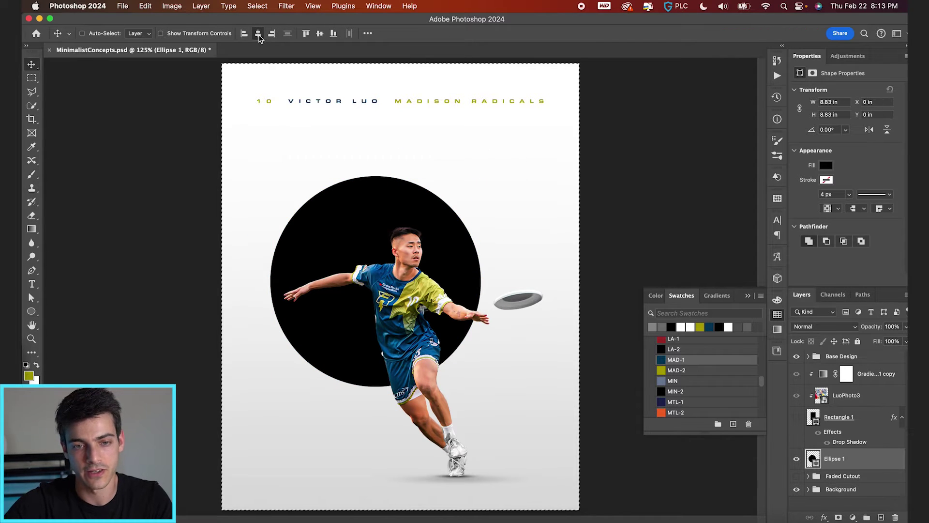
click(258, 33)
click(319, 33)
key(ctrl+d)
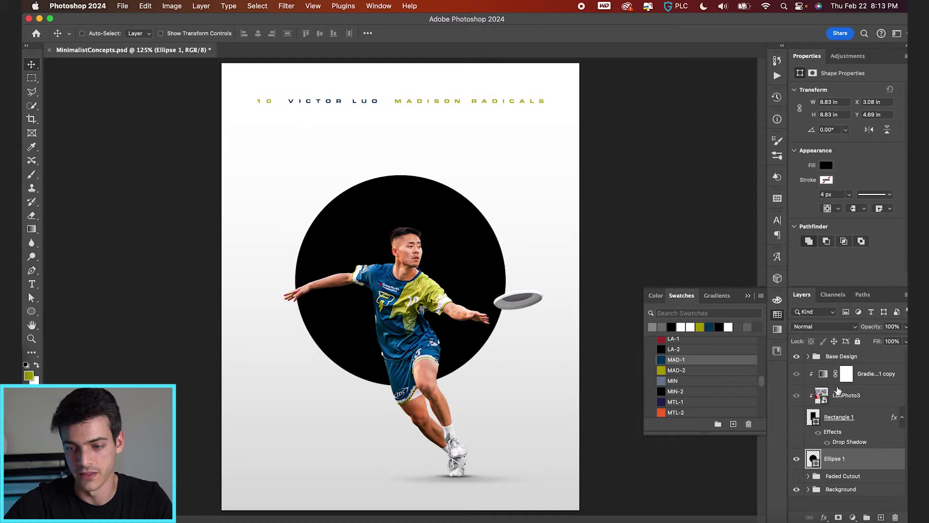
Step: Move the LuoPhoto3 and gradient map copy layers above the circle, clip both to it and shift the circle up slightly
click(821, 396)
shift+click(868, 375)
drag(826, 396, 814, 443)
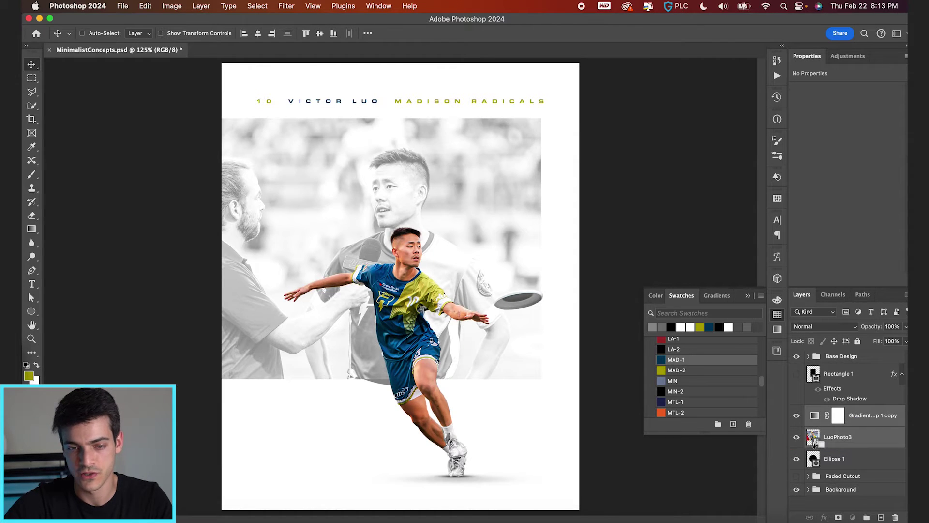
alt+click(816, 446)
alt+click(824, 426)
drag(530, 388, 522, 354)
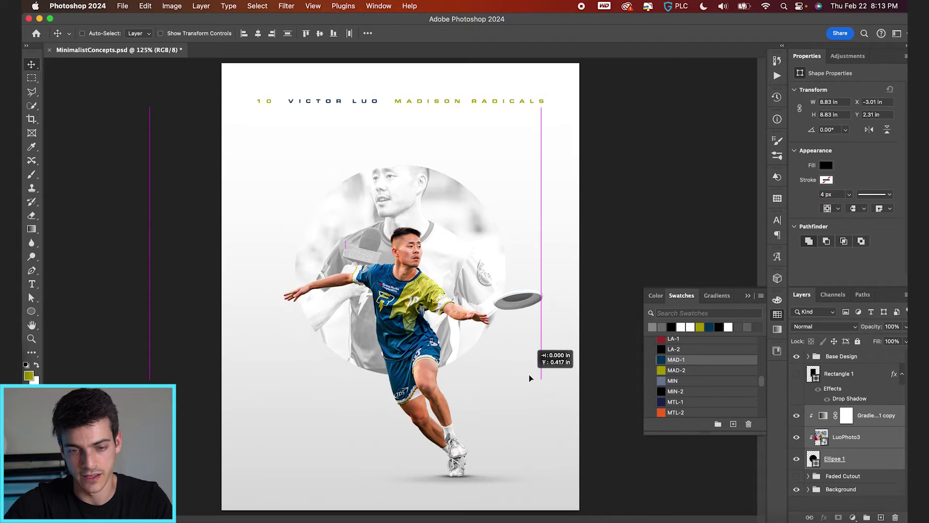
click(846, 443)
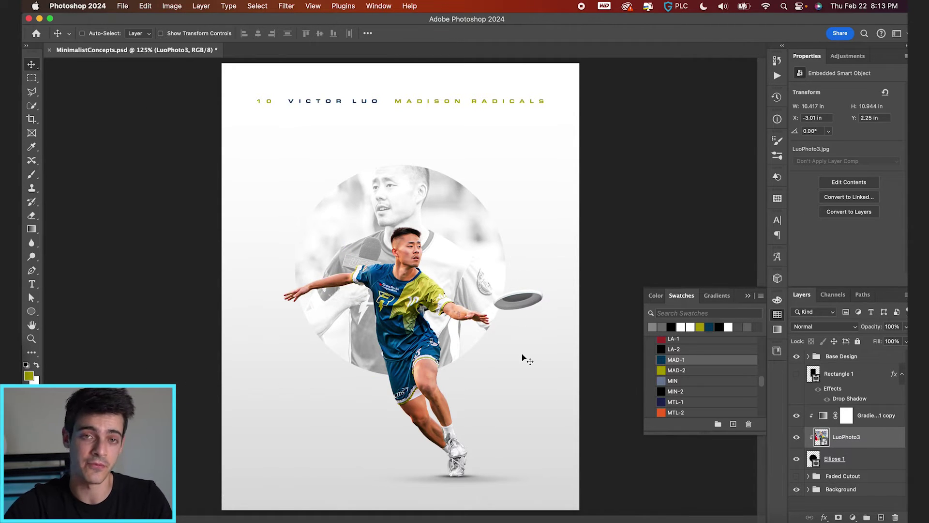
key(super+plus)
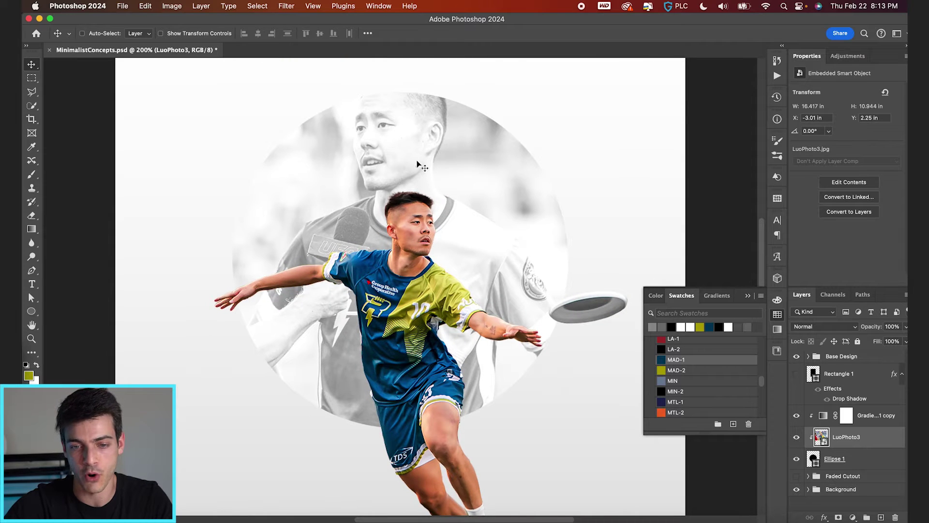
scroll(498, 285, up, 2)
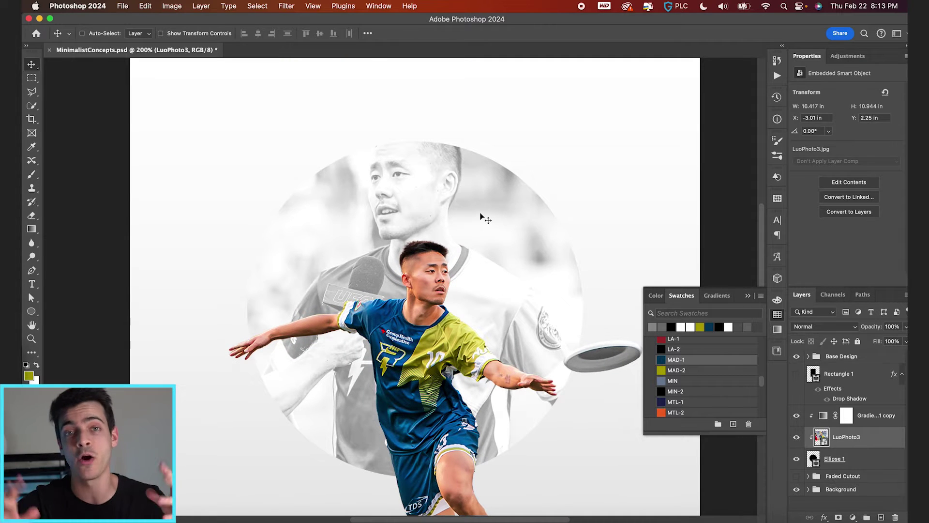
key(super+0)
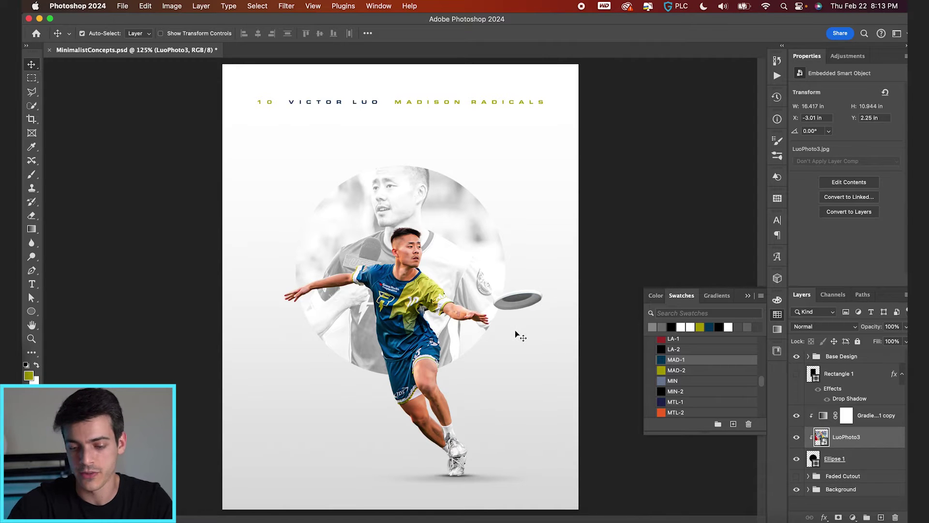
Step: Duplicate LuoPhoto3, place the copy above the gradient map, and clip the gradient map back to the original photo
key(super+j)
drag(821, 436, 824, 407)
click(825, 444)
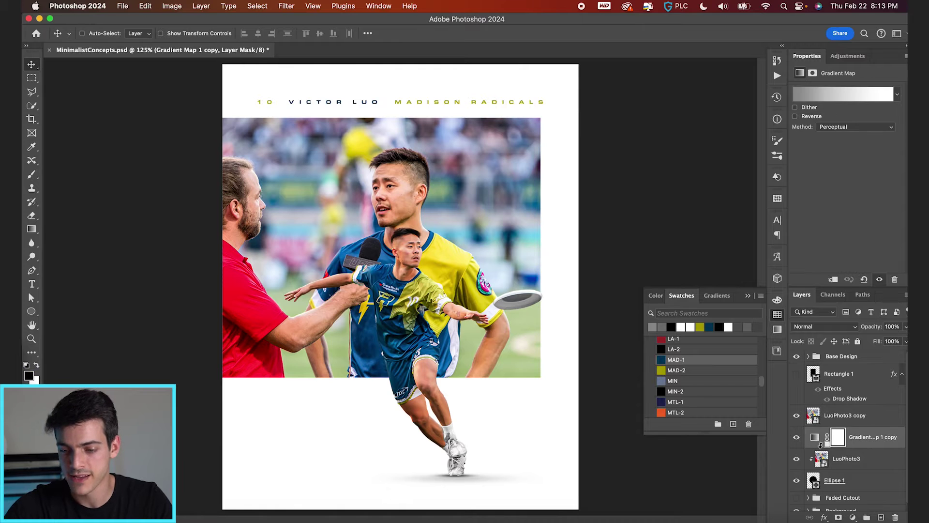
alt+click(820, 446)
Step: Select the player's head on the LuoPhoto3 copy with the Quick Selection tool and mask the layer to it
click(813, 419)
key(super+equal)
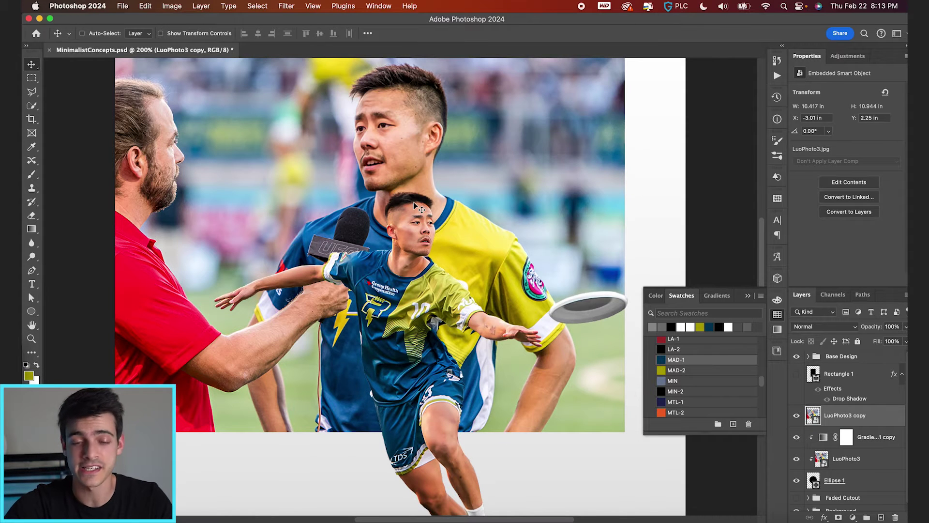
key(w)
scroll(393, 155, up, 3)
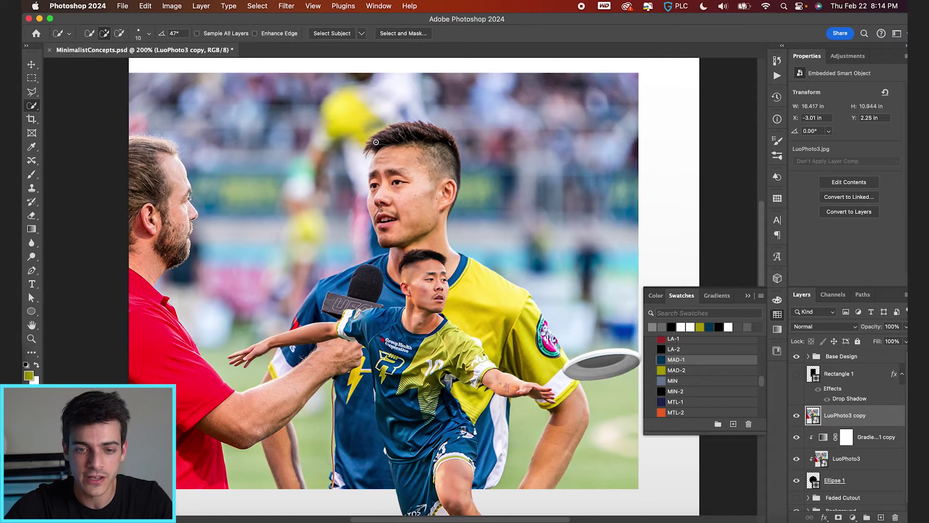
drag(376, 142, 426, 126)
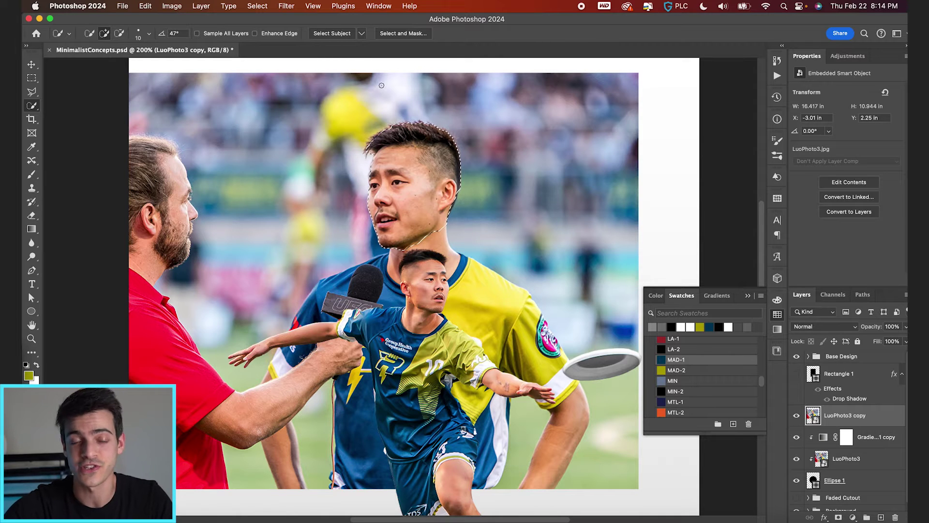
click(839, 516)
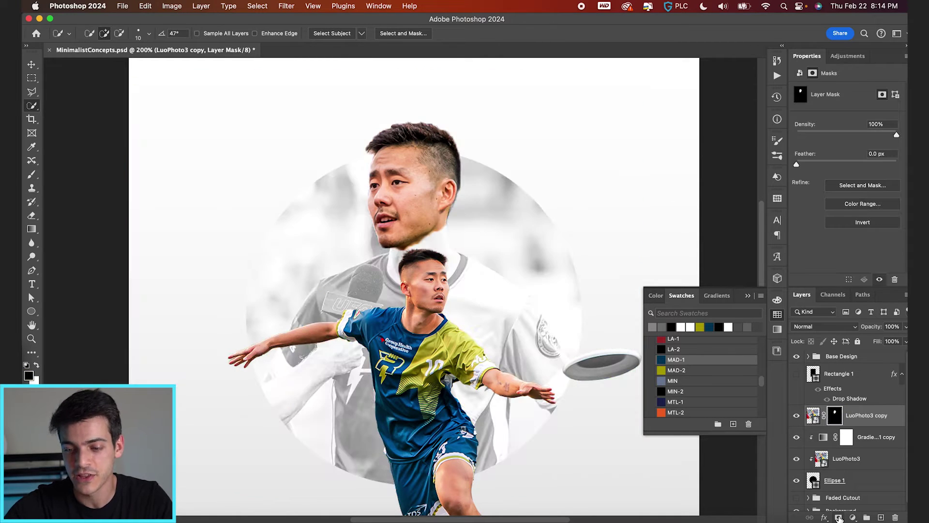
click(809, 422)
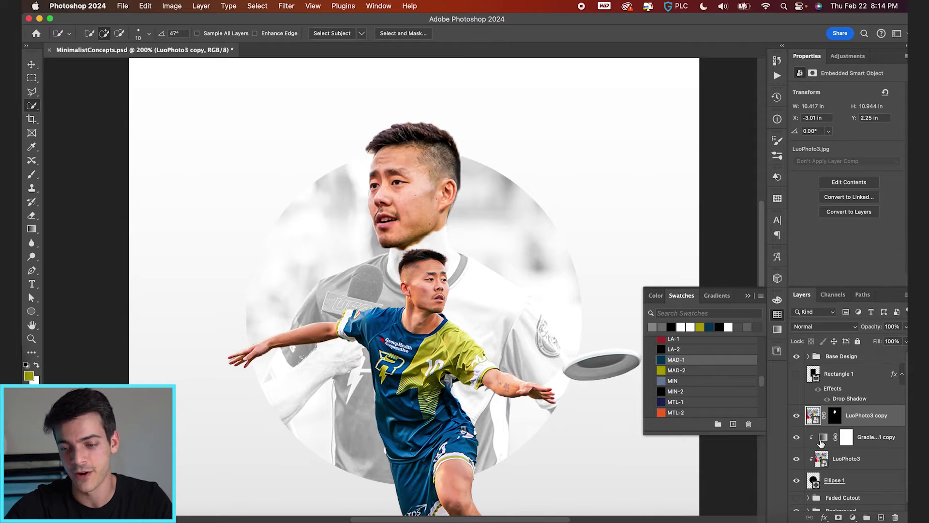
Step: Duplicate the gradient map above the masked LuoPhoto3 copy and clip it to that head layer
drag(822, 441, 817, 424)
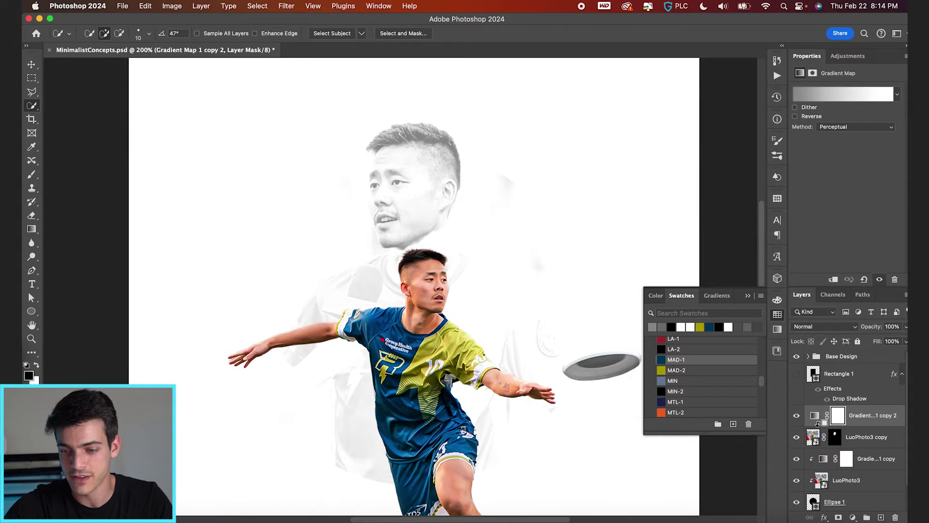
alt+click(817, 425)
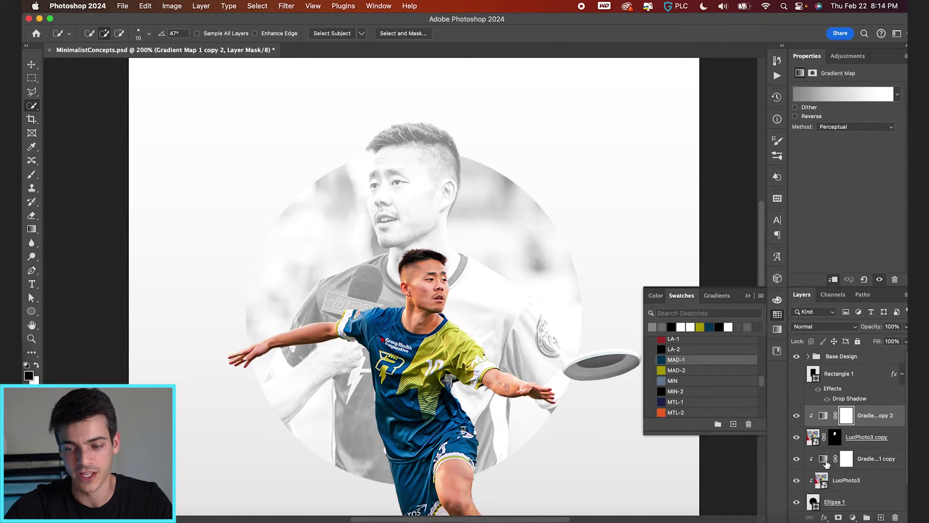
key(v)
key(super+0)
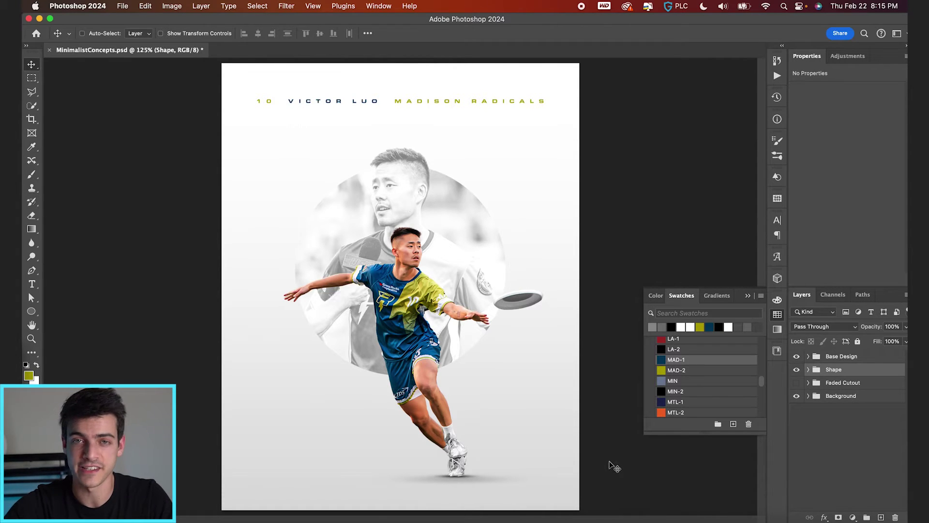
Step: Hide the Shape group and add the text "10" behind the player in Bebas Neue, 152 pt, using the MAD-1 swatch color
click(796, 370)
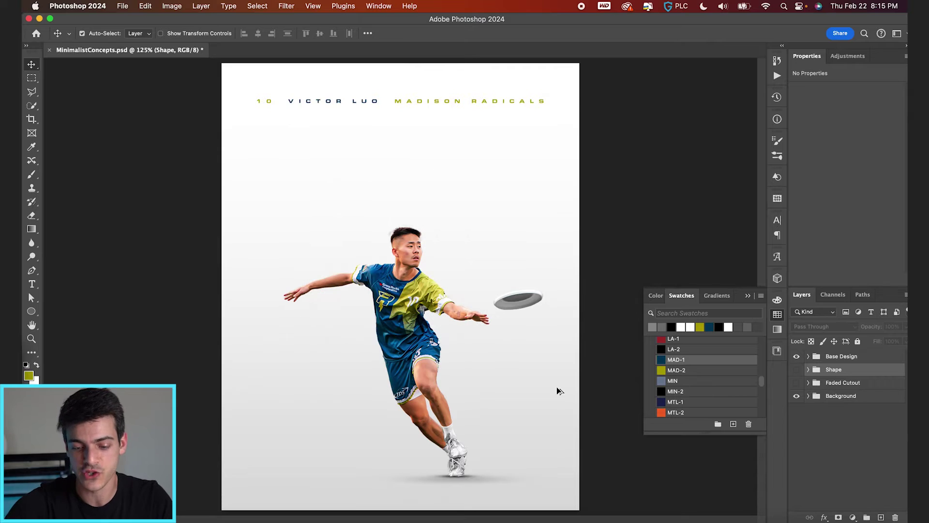
key(super+alt+shift+n)
key(t)
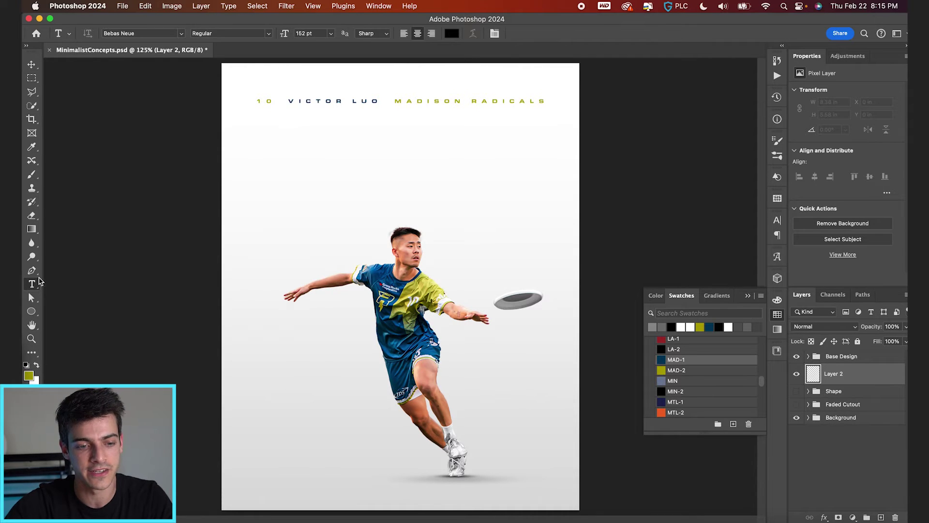
click(670, 359)
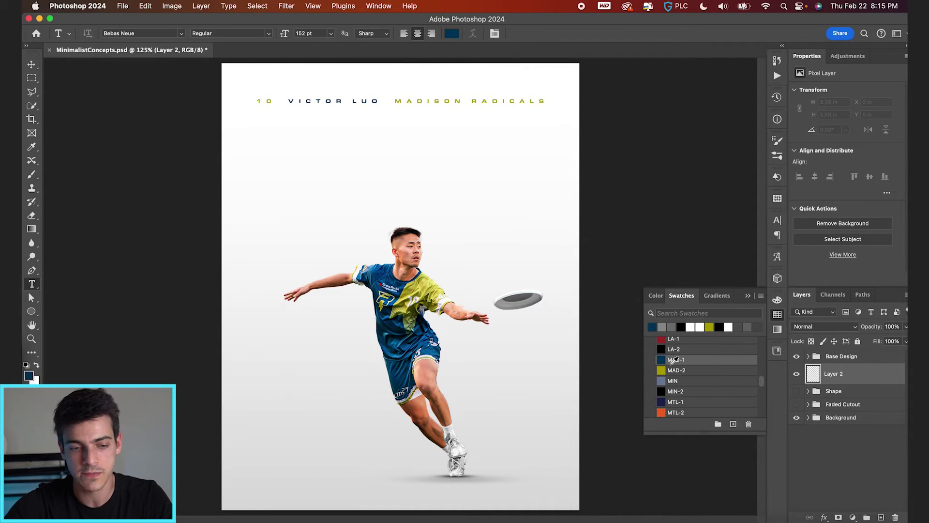
click(346, 236)
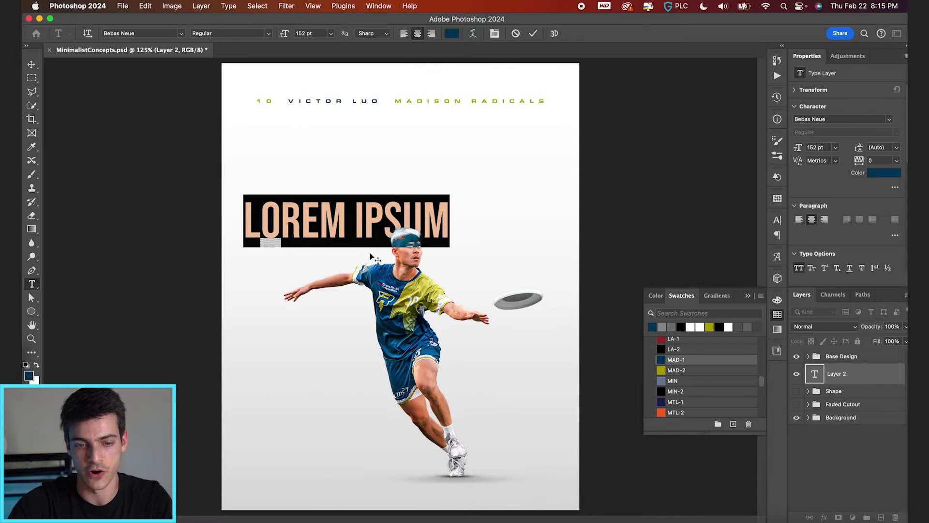
text(10)
Step: Enlarge the "10" text to about 781 pt, center it horizontally on the canvas and clear the selection
drag(398, 190, 472, 101)
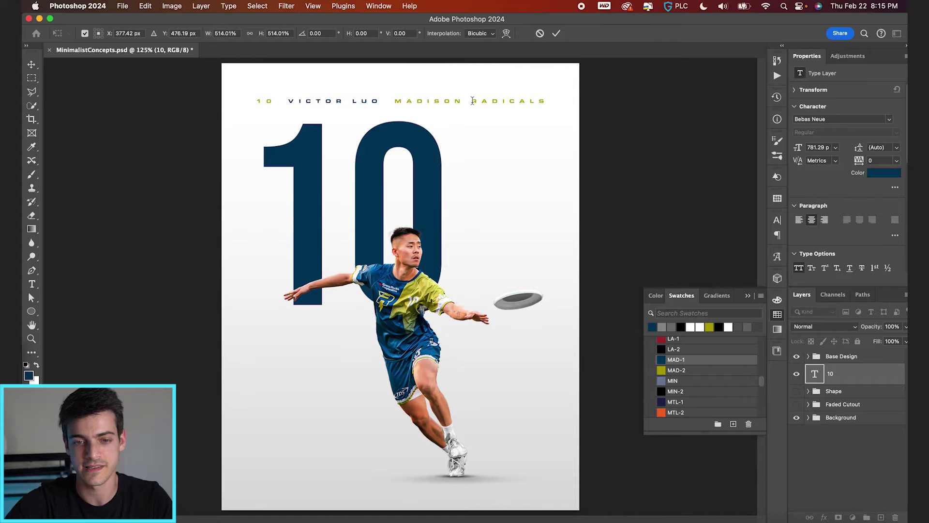
key(Return)
key(super+a)
click(258, 34)
key(super+d)
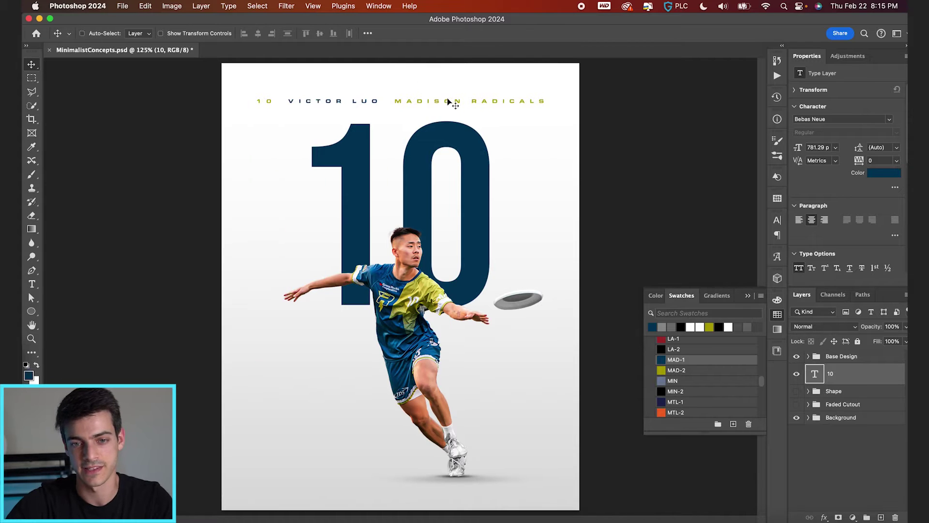
Step: Move the "10" down behind the player and scale it to 113.50%, about 887 pt
drag(450, 151, 451, 199)
key(ctrl+t)
drag(499, 131, 508, 118)
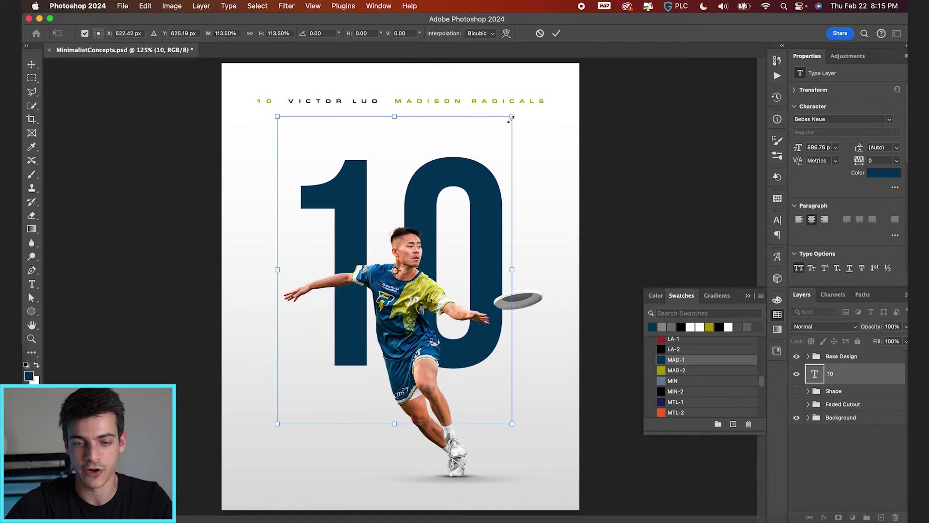
key(Return)
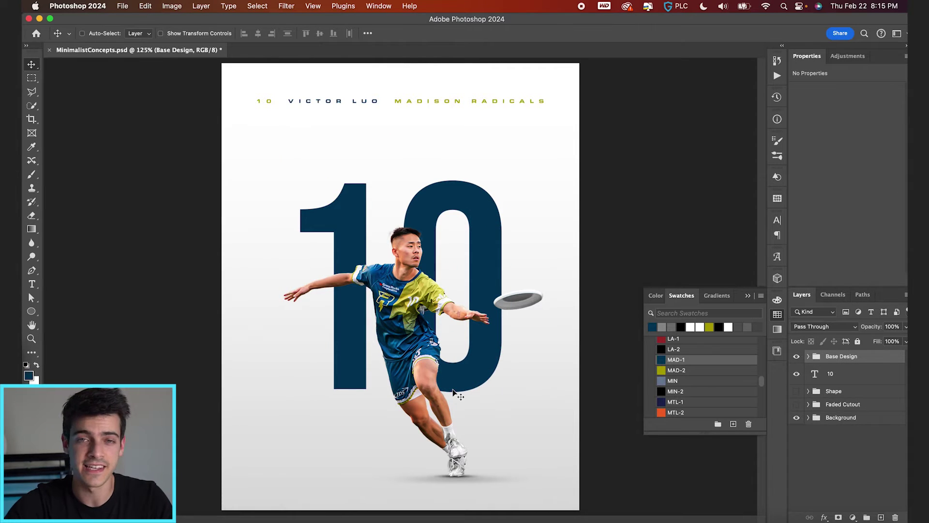
Step: Shift the Cutout group in Base Design slightly left so the player overlaps both digits
click(808, 357)
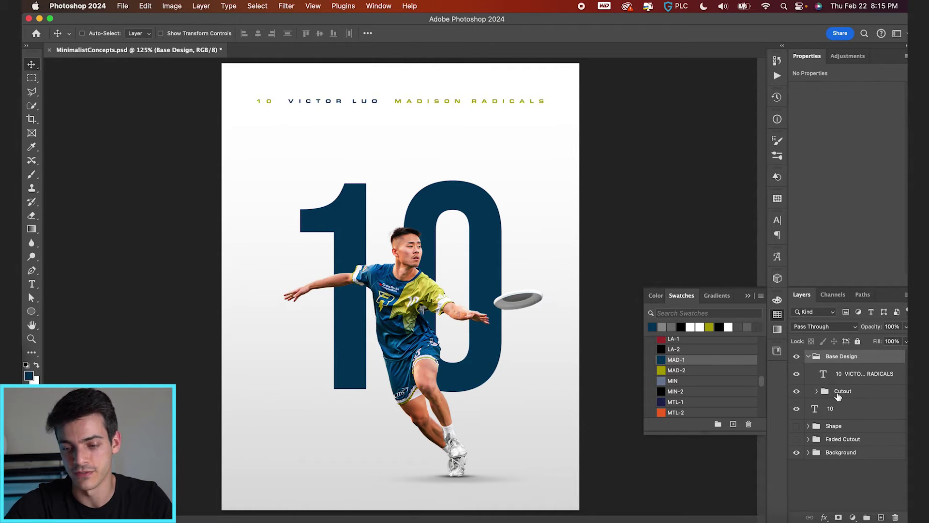
click(842, 391)
drag(547, 377, 527, 376)
Step: Add a thin stroke positioned inside the "10" text, colored with the MAD-1 swatch (#003a5d)
click(814, 408)
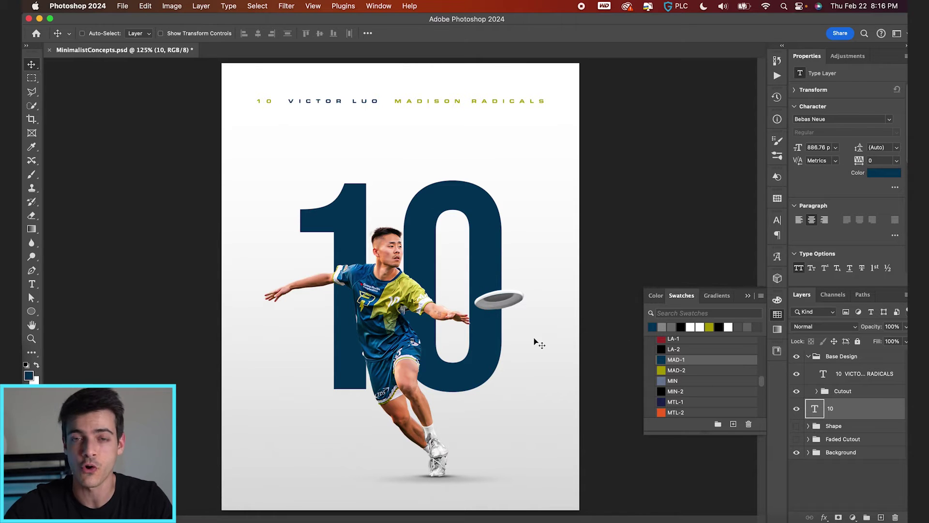
click(825, 517)
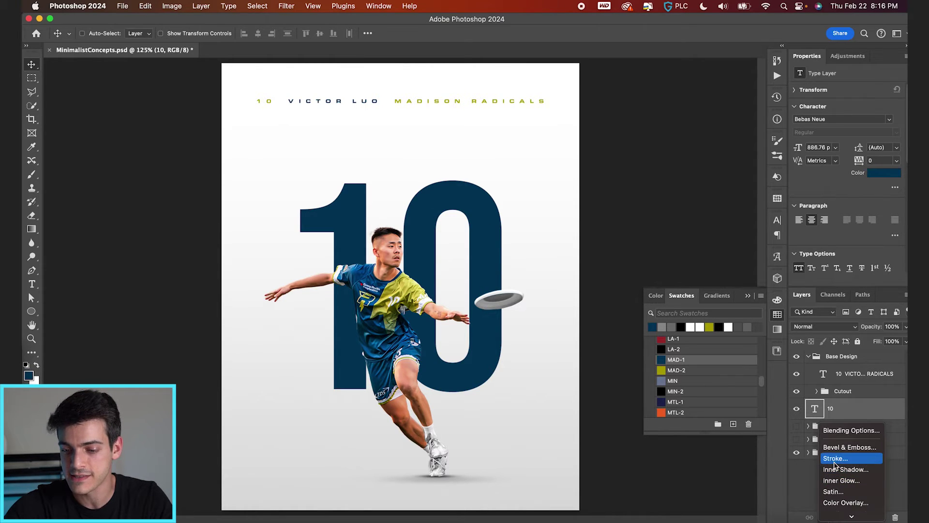
click(836, 461)
click(644, 84)
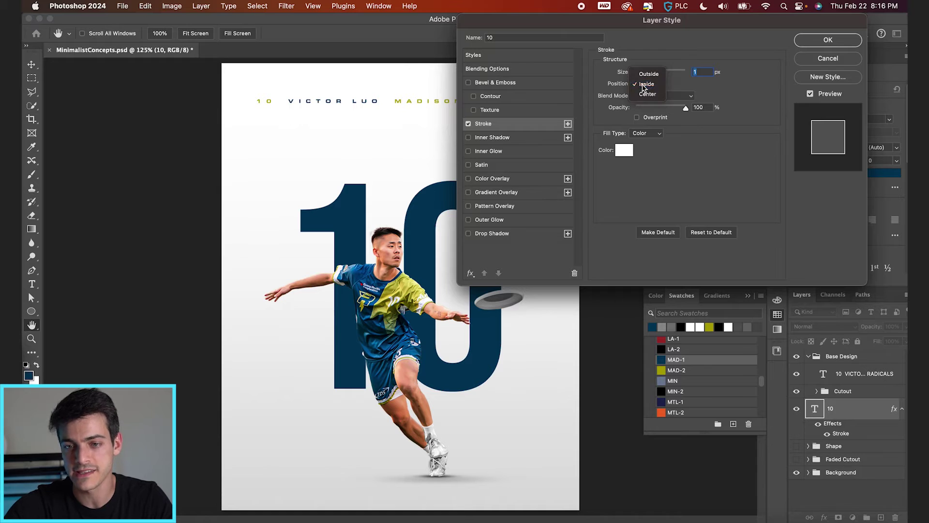
click(644, 84)
click(624, 150)
drag(663, 337, 462, 281)
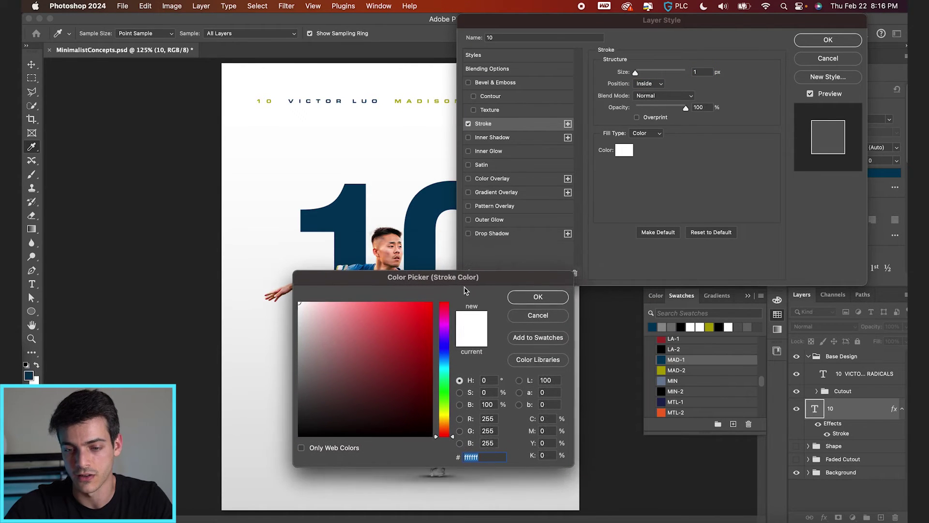
click(662, 360)
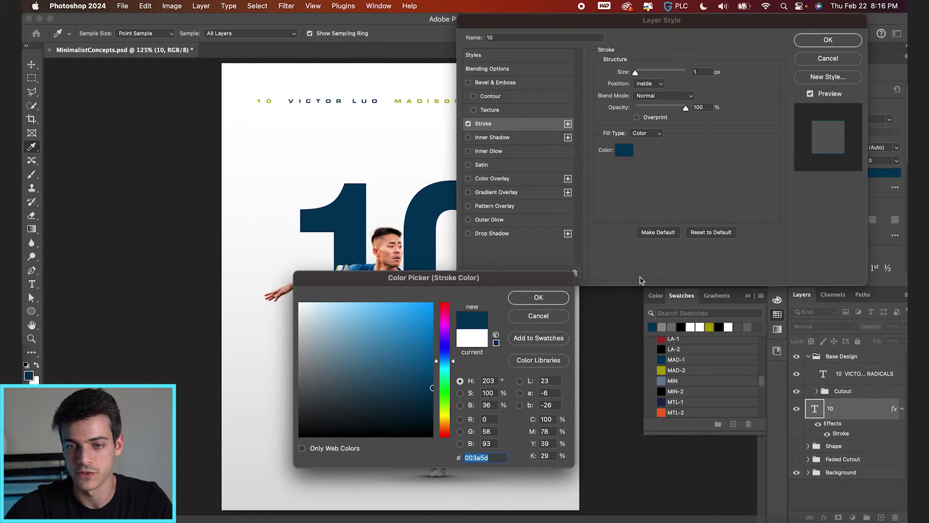
key(Return)
key(Return)
Step: Lower the "10" layer's fill to 0% and inspect the outlined number up close
drag(879, 341, 543, 344)
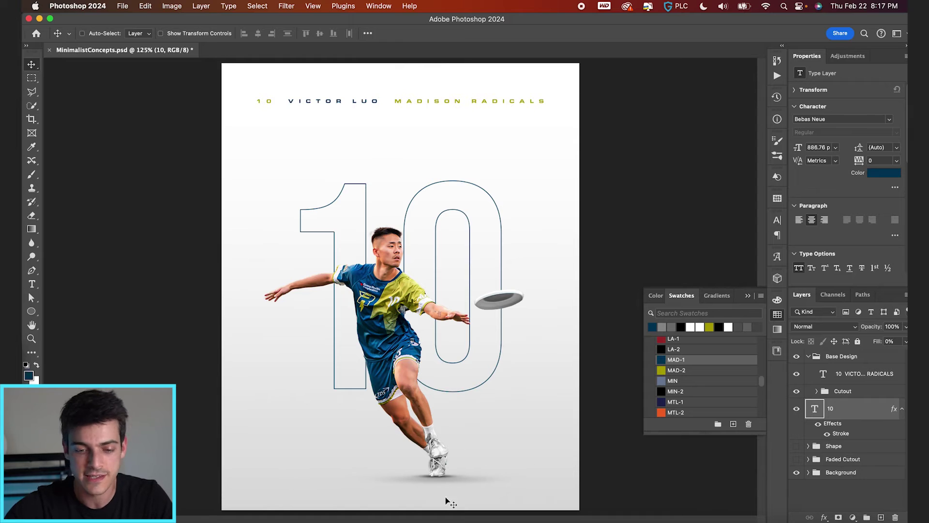
scroll(395, 114, up, 3)
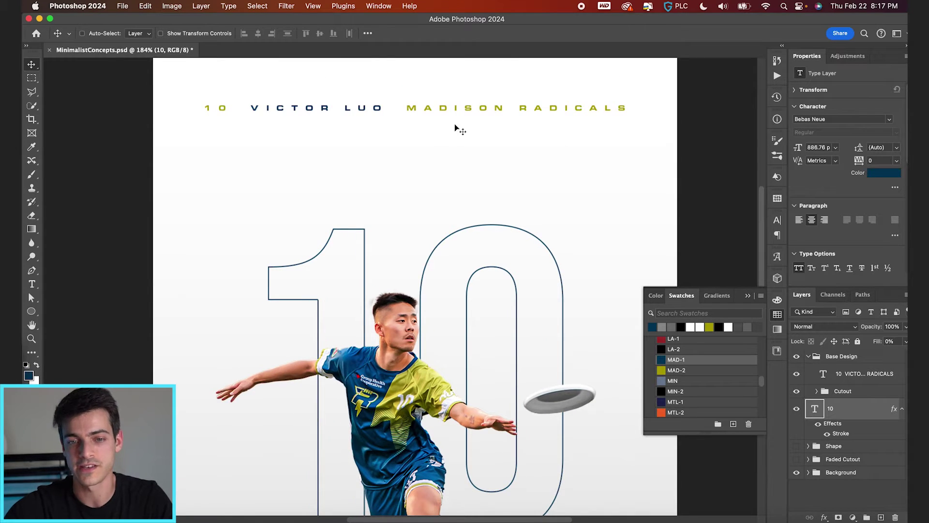
scroll(477, 117, down, 3)
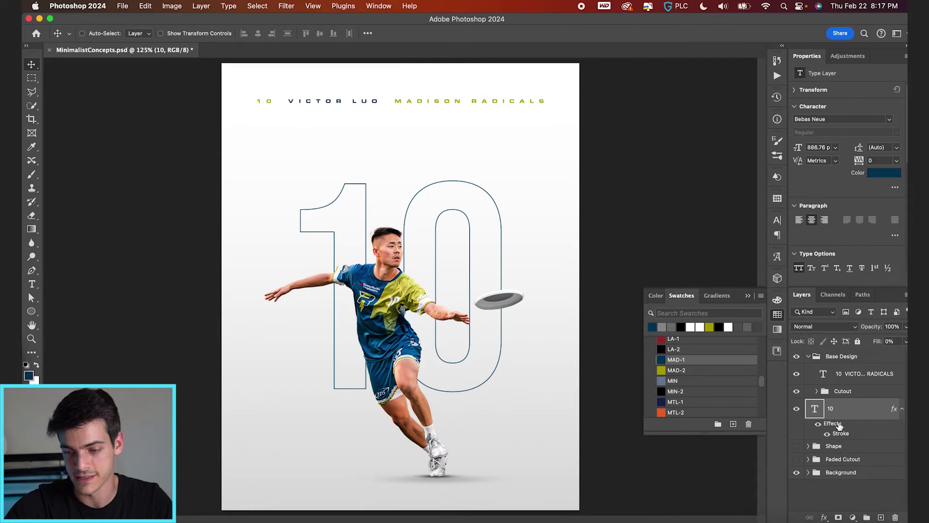
Step: Change the number's stroke fill type to Gradient and recolor the gradient's black stop with the MAD-1 swatch
click(902, 410)
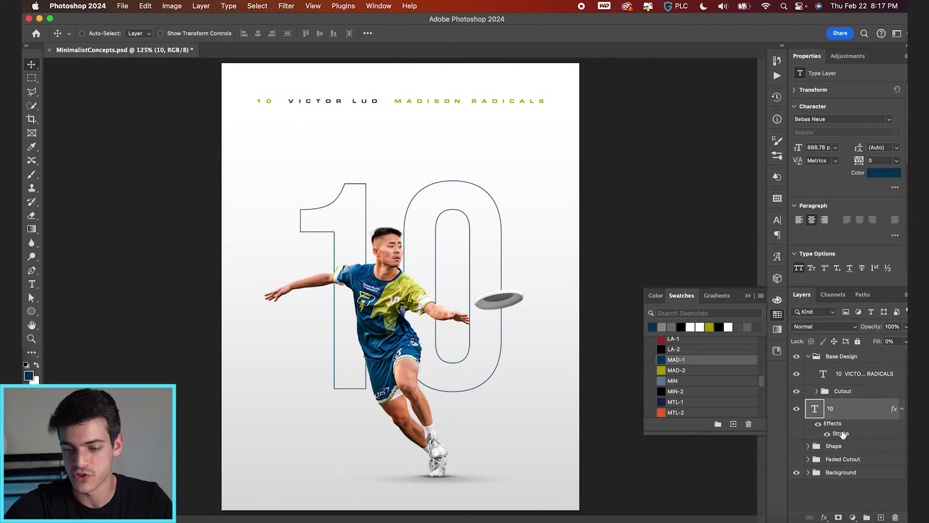
double_click(842, 434)
click(644, 133)
click(642, 143)
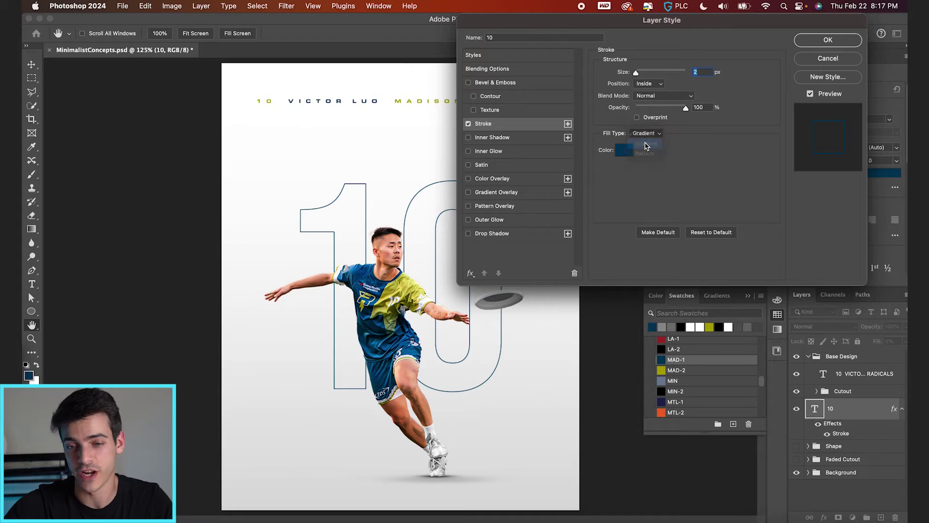
click(658, 156)
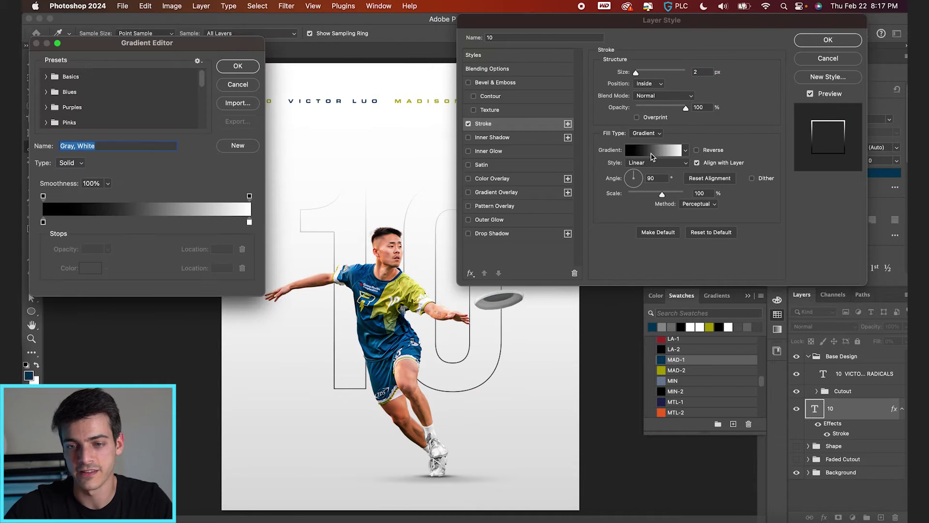
click(42, 221)
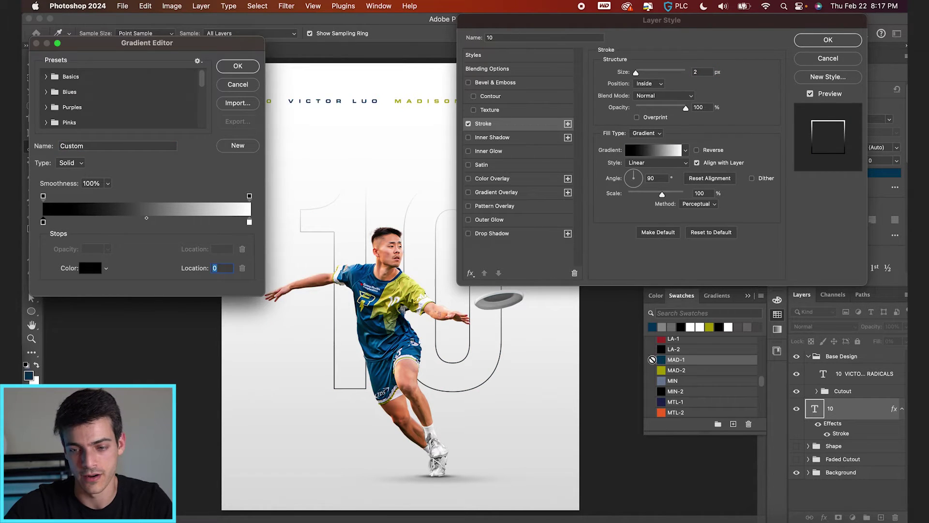
click(668, 359)
Step: Recolor the gradient's white stop to a brighter, lighter blue derived from the MAD-1 swatch
drag(249, 221, 247, 223)
double_click(247, 221)
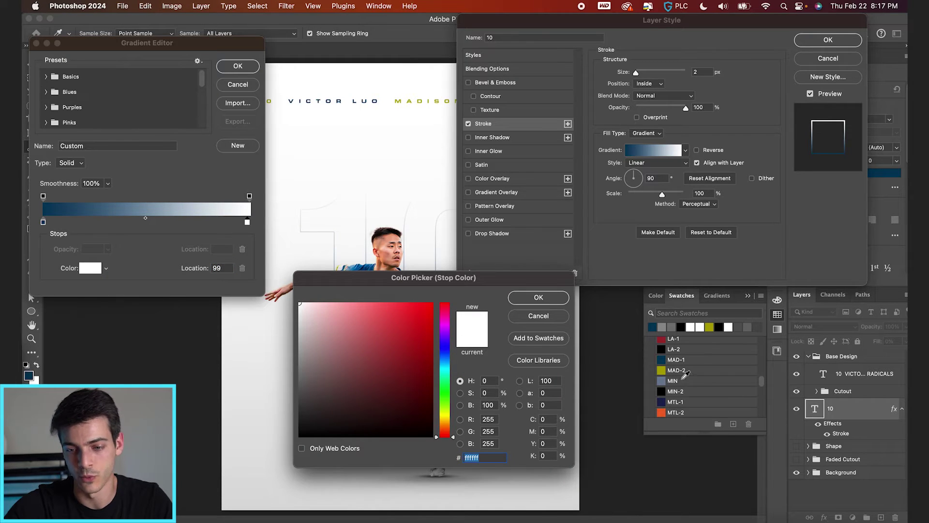
click(662, 362)
drag(429, 373, 448, 326)
click(425, 336)
key(Return)
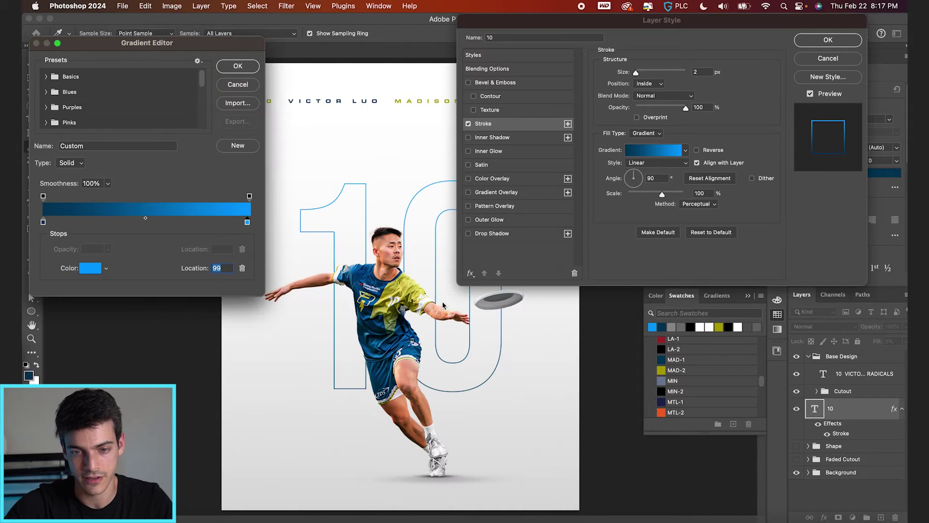
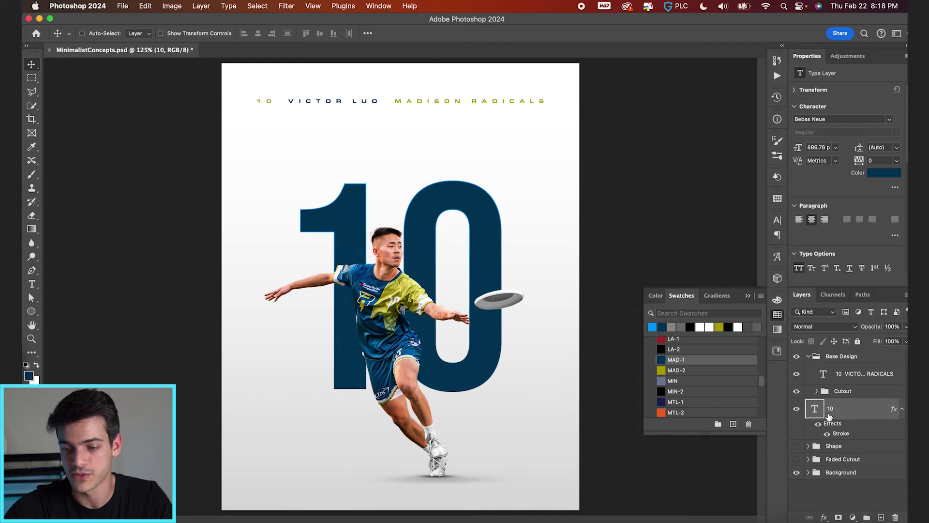
Step: Delete the stroke effect from the "10" layer and place LuoPhoto2.jpg from Finder directly above it
mouse_move(833, 426)
mouse_down()
mouse_move(899, 504)
mouse_move(896, 518)
mouse_up()
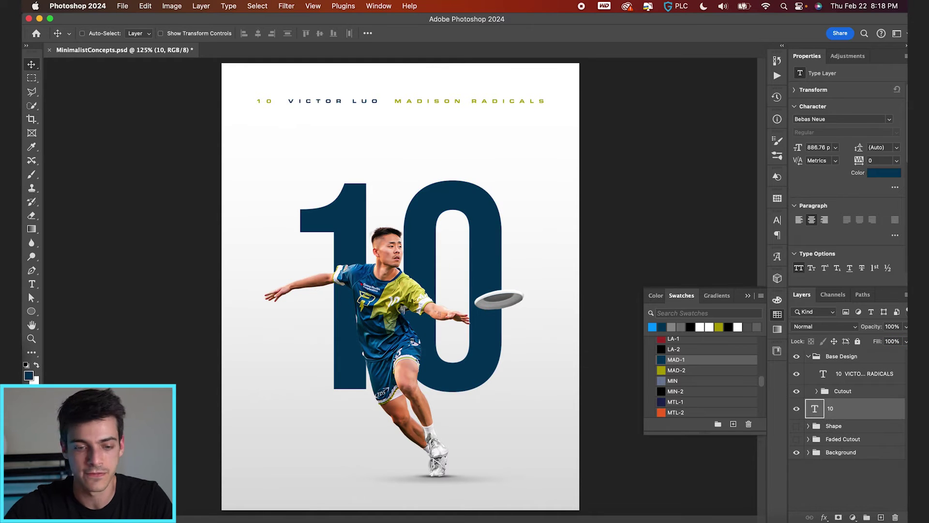
key(super+Tab)
key(Up)
key(space)
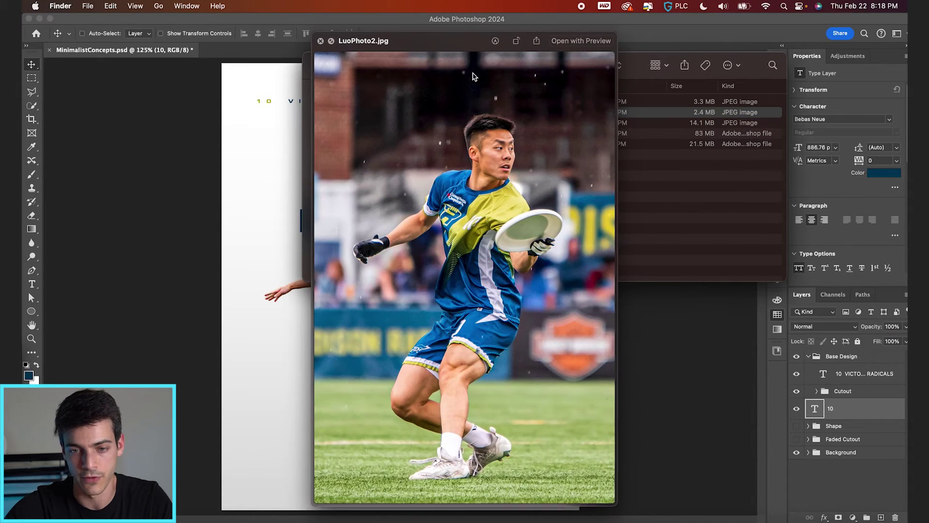
key(space)
drag(438, 110, 515, 134)
key(Return)
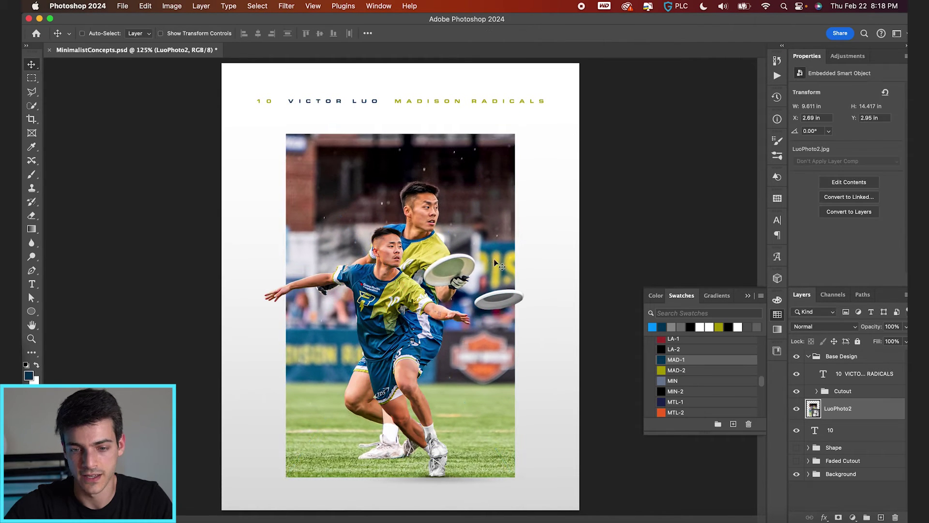
Step: Clip the placed photo to the "10" text, then enlarge and reposition it so the player's face sits in the zero
alt+click(814, 417)
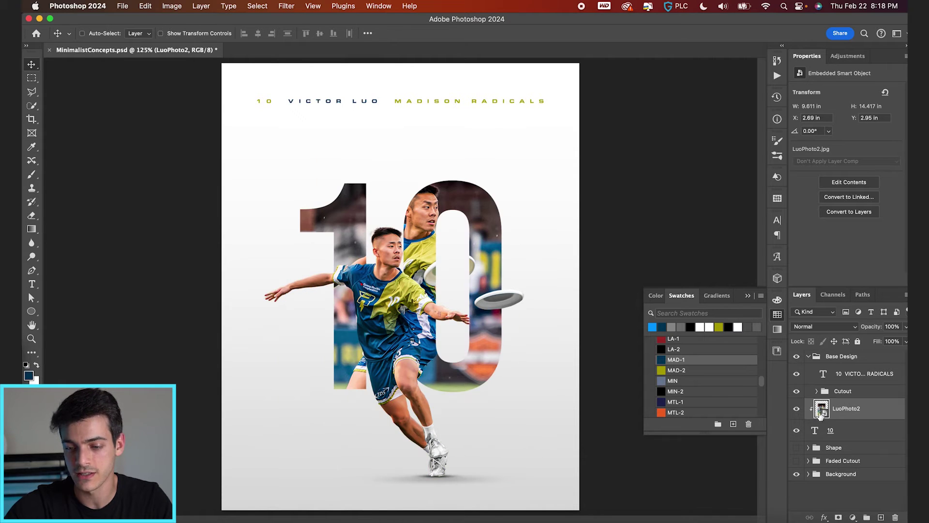
drag(528, 304, 521, 305)
key(ctrl+t)
drag(507, 142, 570, 66)
drag(526, 240, 509, 290)
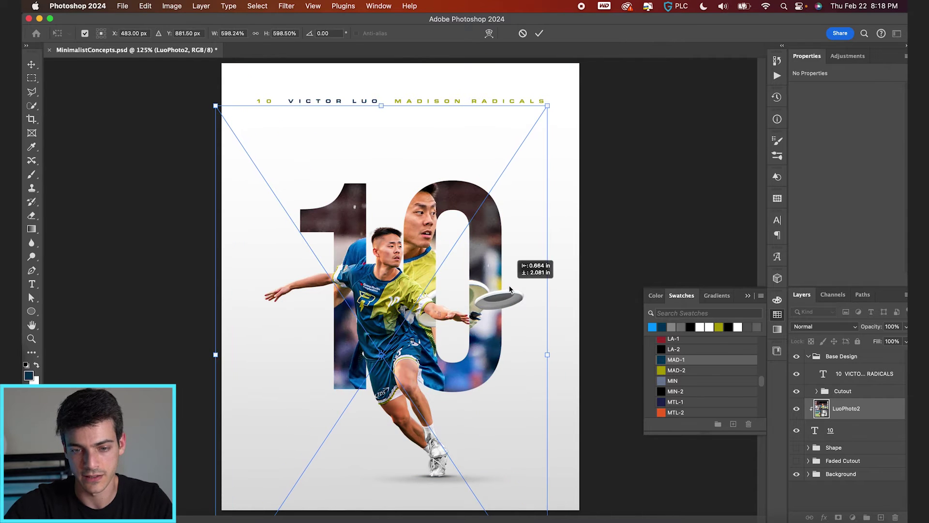
key(Return)
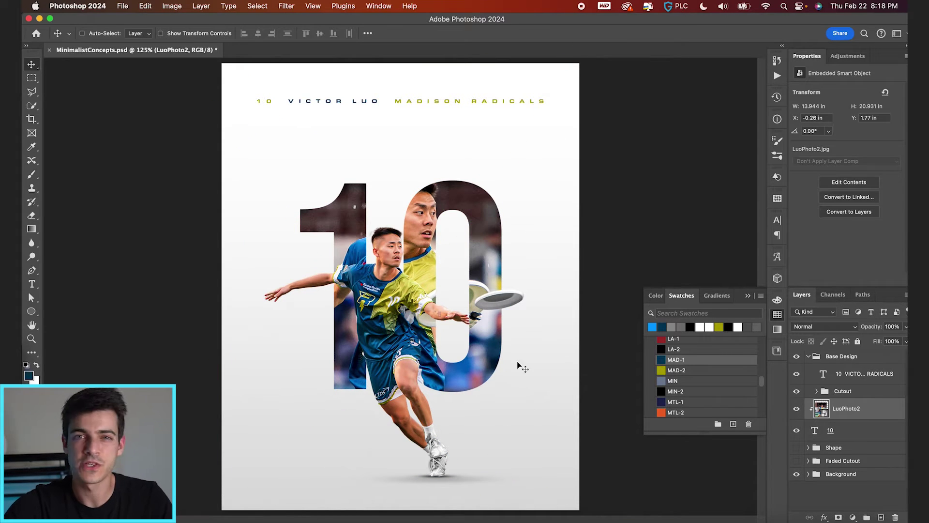
Step: Try the Luminosity blend mode on the clipped photo at 22% opacity
click(825, 326)
scroll(823, 503, down, 3)
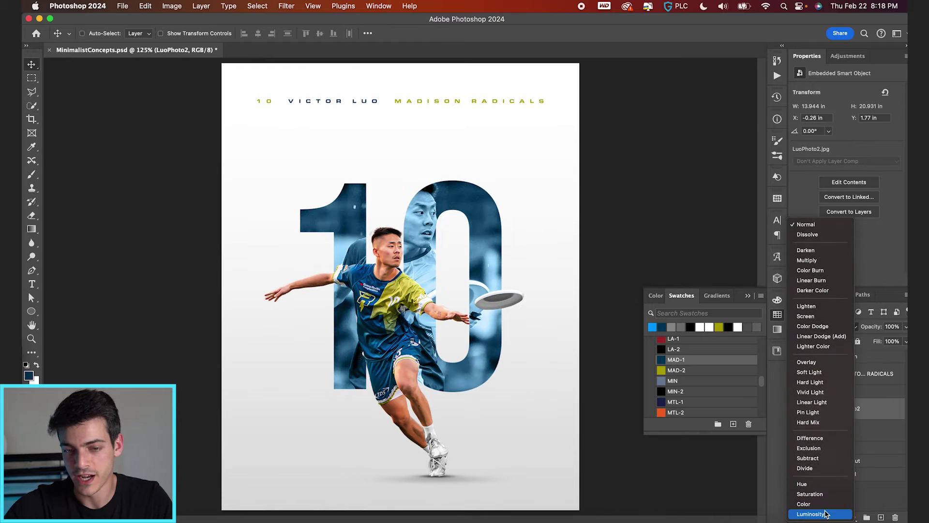
click(822, 506)
drag(874, 329, 836, 331)
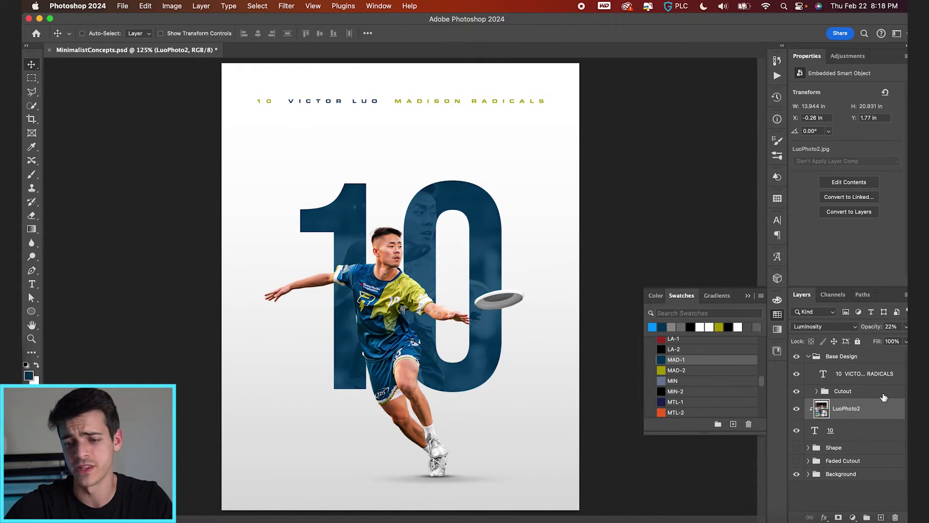
Step: Change the clipped photo's blend mode to Multiply and set its opacity to 100%
click(837, 328)
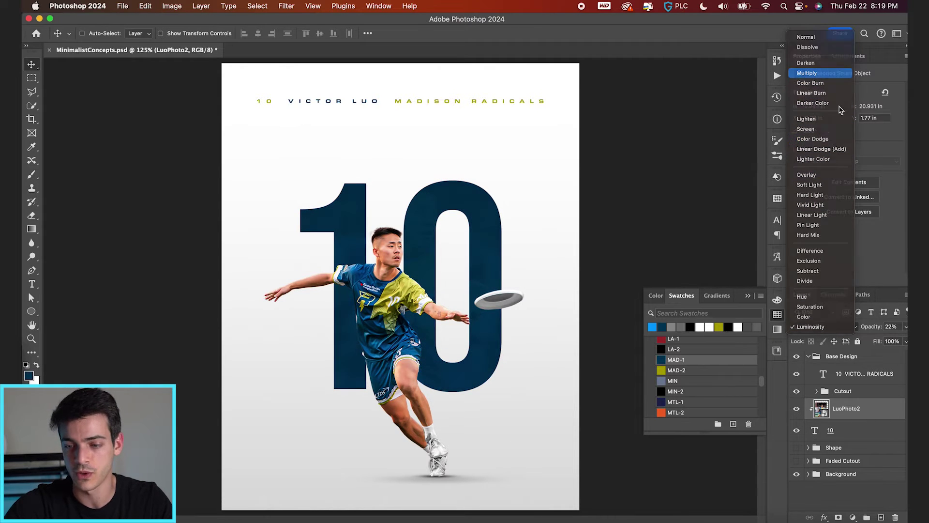
click(818, 73)
drag(870, 325, 908, 331)
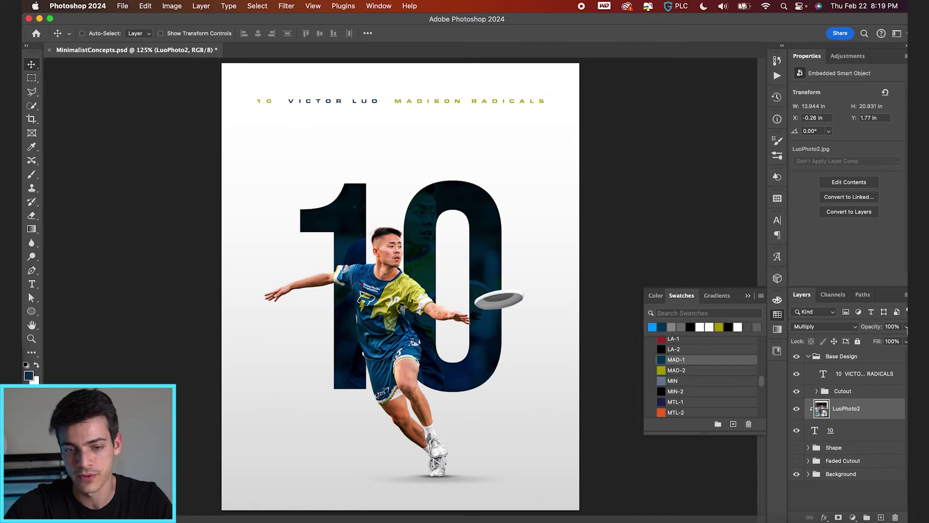
Step: Convert the clipped photo to black and white and lower its opacity to 47%
click(170, 5)
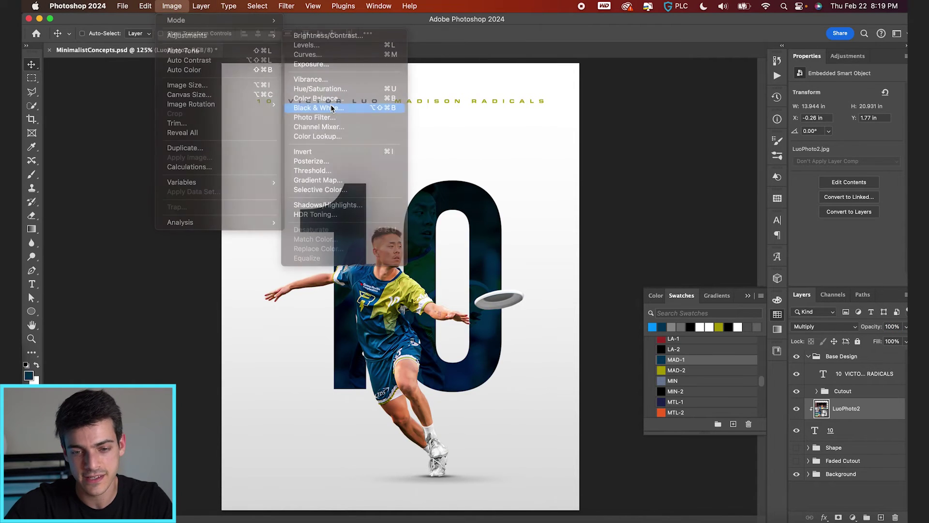
click(330, 103)
key(Return)
drag(871, 327, 848, 334)
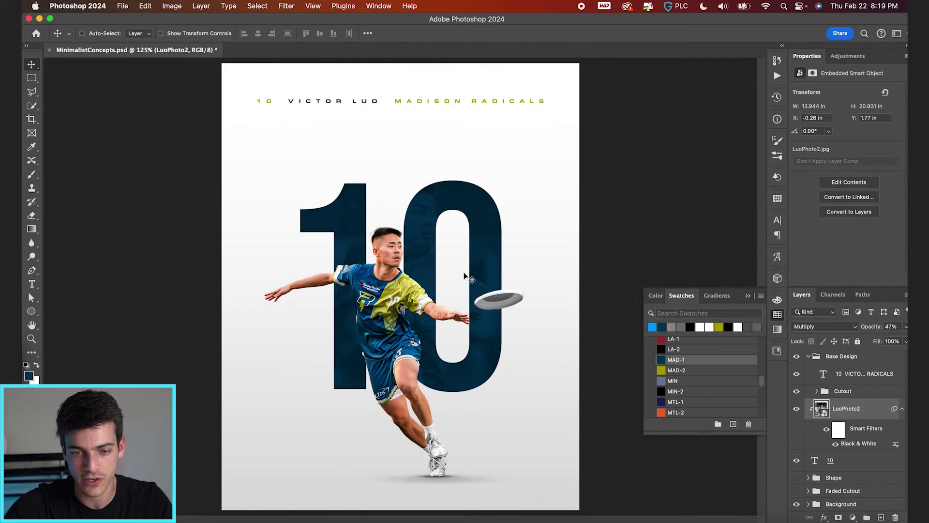
scroll(468, 278, up, 3)
scroll(506, 344, down, 3)
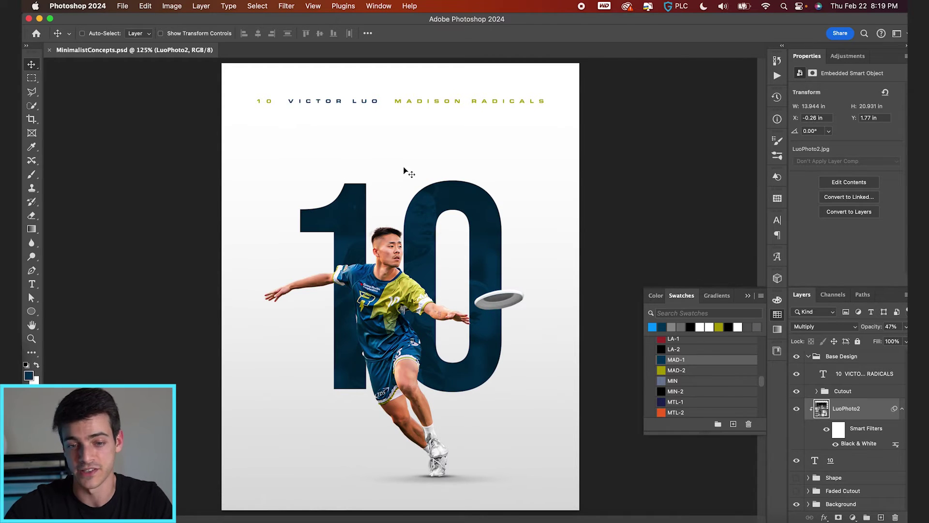
Step: Group the photo and number layers as "10" and clip an Exposure adjustment layer to the group
double_click(830, 460)
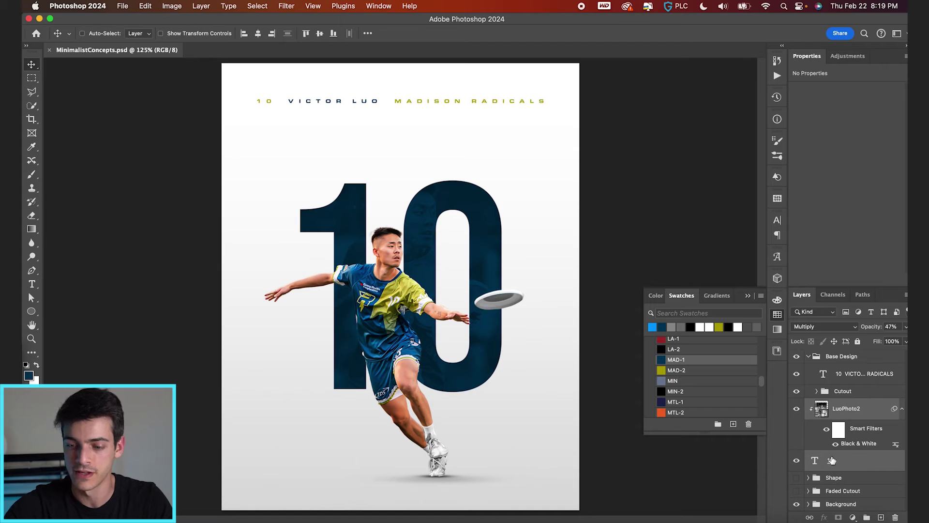
click(868, 518)
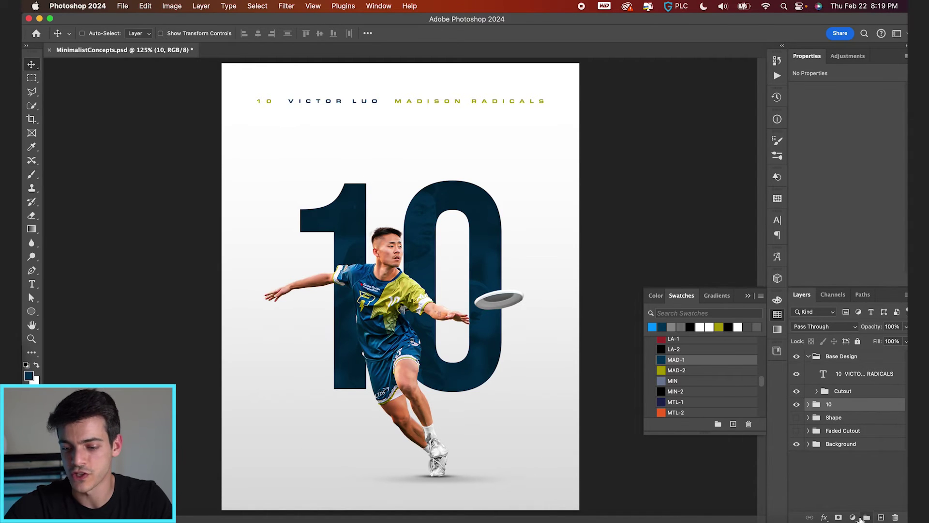
click(853, 516)
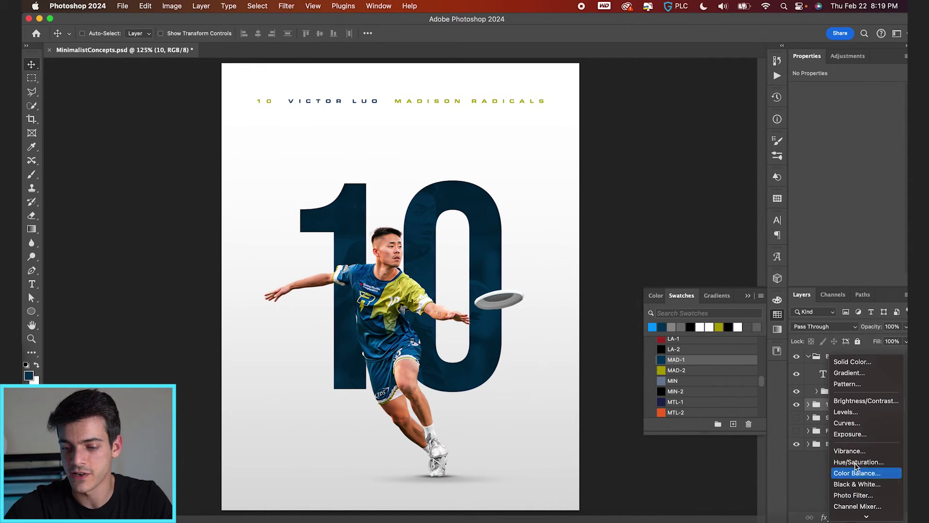
click(856, 434)
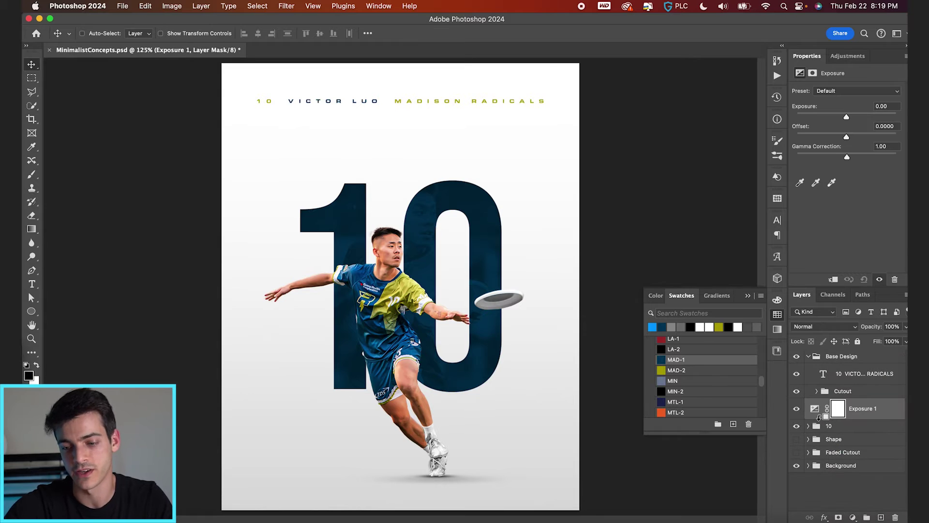
alt+click(818, 417)
click(823, 409)
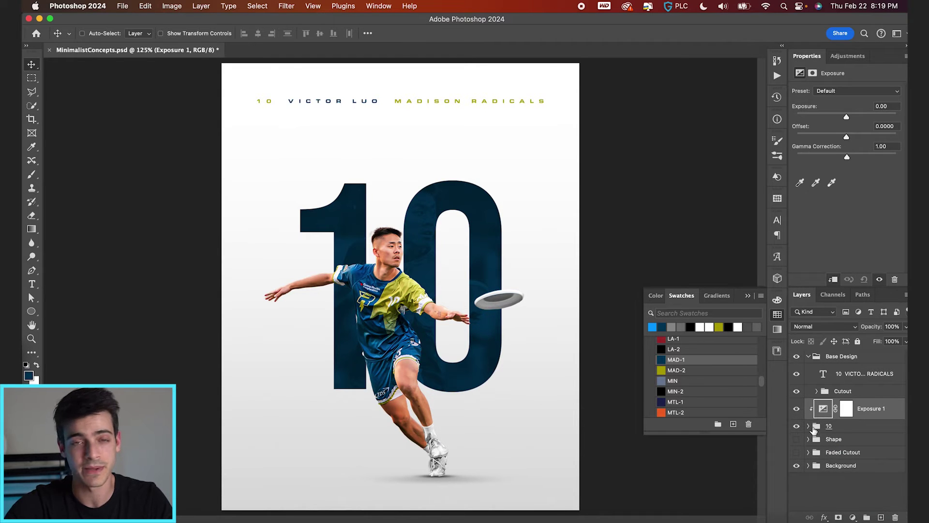
Step: Set the adjustment's exposure to +2.95 and invert its layer mask to black
drag(847, 117, 866, 117)
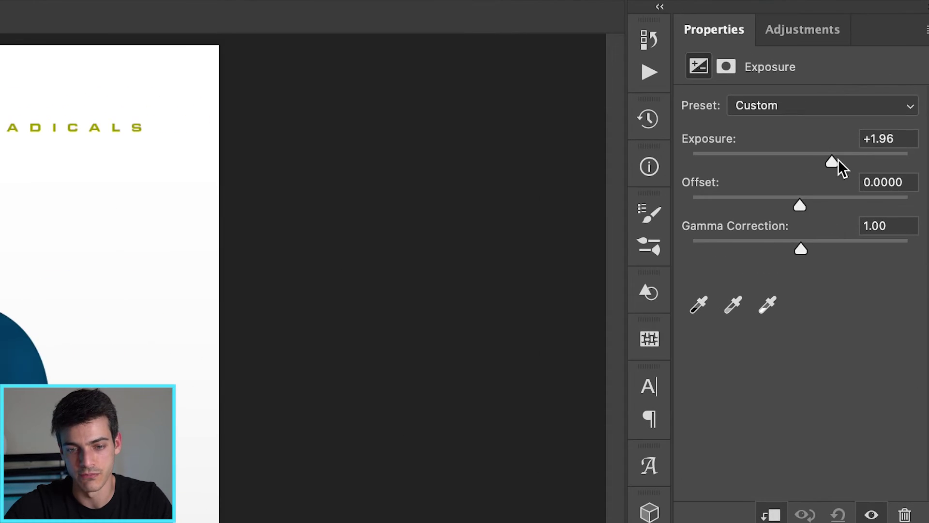
drag(842, 159, 848, 161)
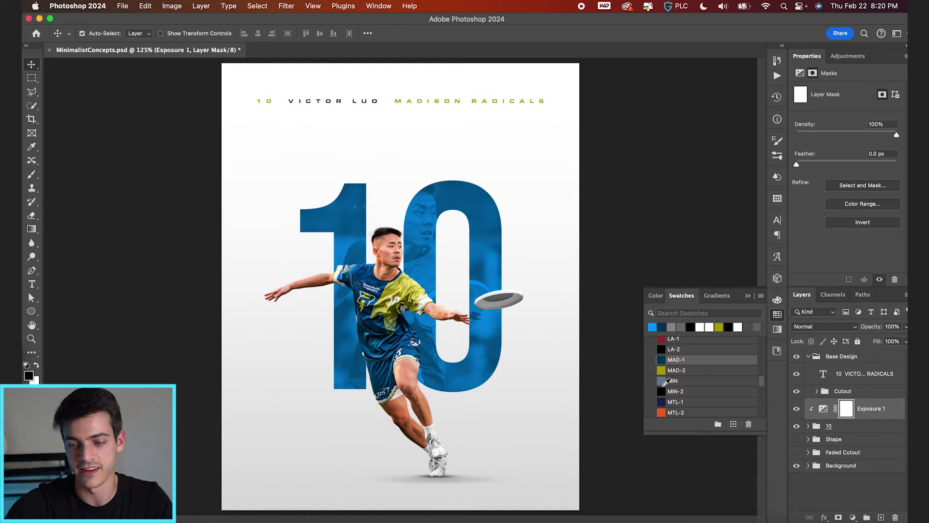
key(super+i)
Step: Paint white on the Exposure mask with a soft brush up to 1000 px to brighten the number's upper part
key(b)
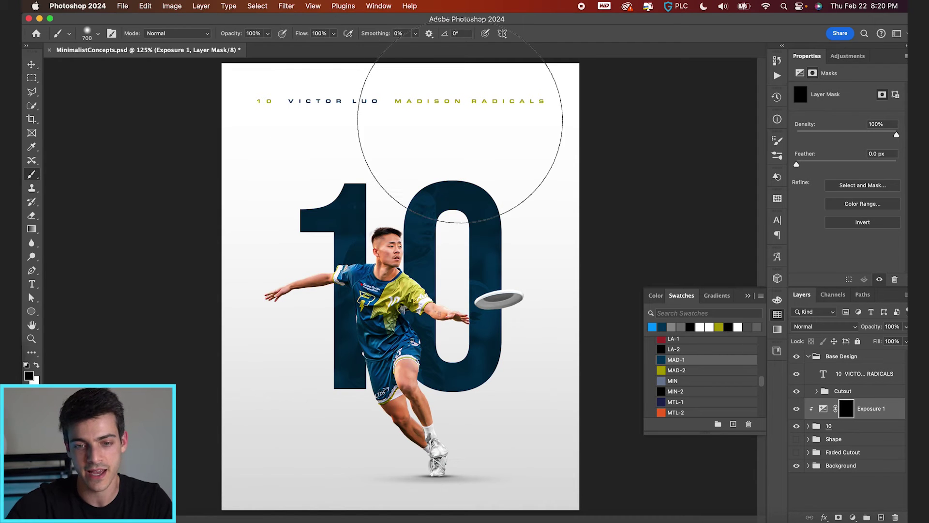
key(bracketright)
key(bracketright)
key(x)
click(485, 171)
key(bracketright)
key(bracketright)
key(bracketright)
mouse_move(533, 197)
mouse_down()
mouse_move(230, 100)
mouse_move(331, 93)
mouse_up()
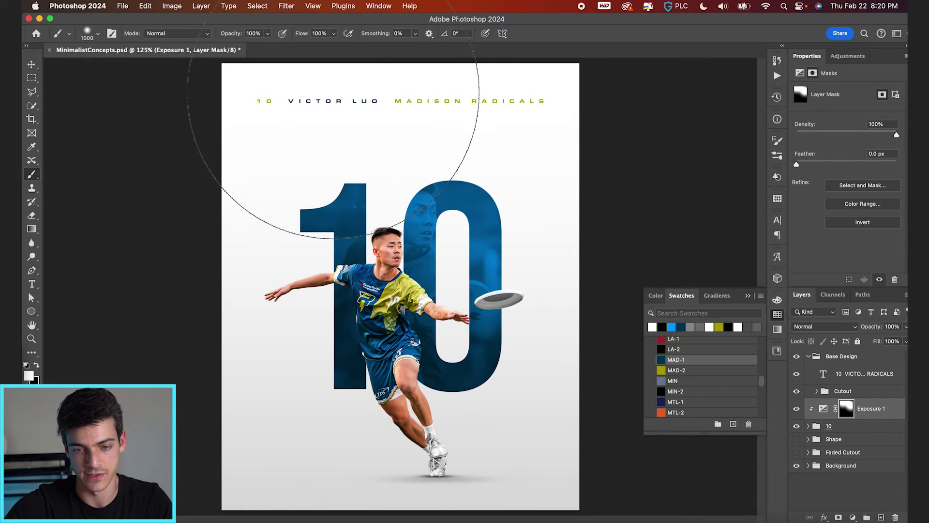
Step: Lower the Exposure layer's opacity to 69% and save the document
key(v)
drag(873, 323, 855, 329)
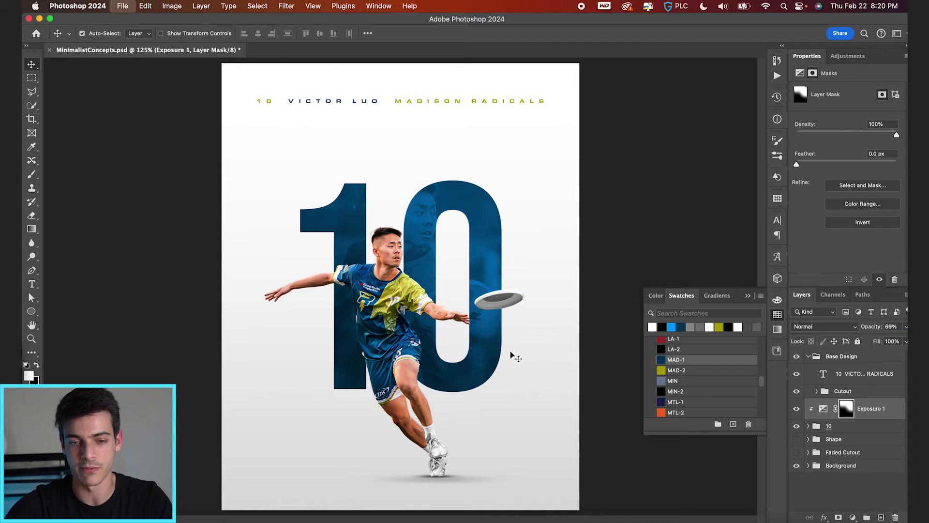
key(super+s)
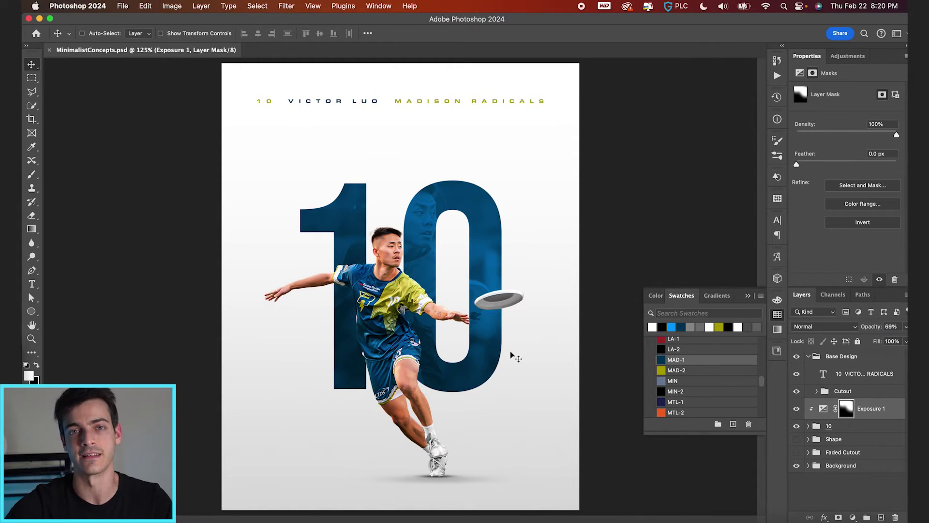
Step: Hide the "10" group with its adjustment and add the player's surname in 152 pt Bebas Neue, colored with the MAD-1 swatch
click(796, 425)
key(super+shift+alt+n)
key(t)
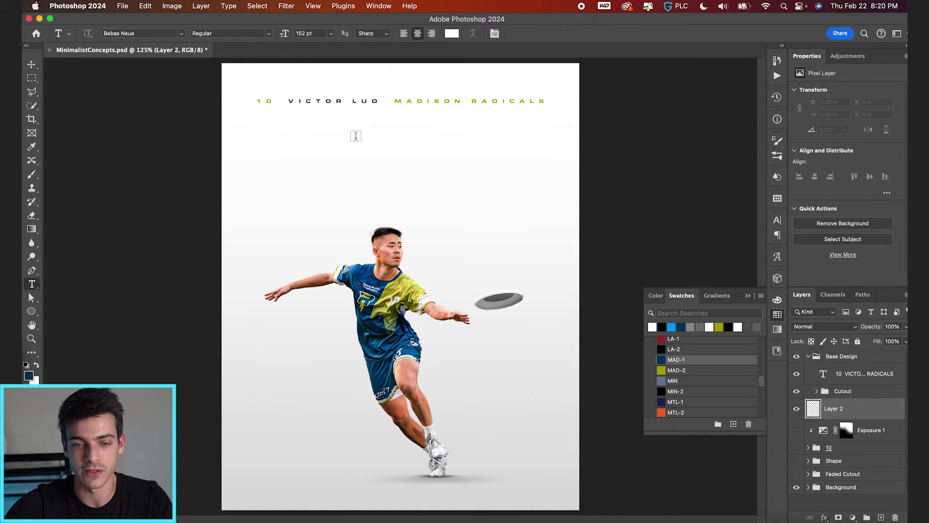
click(328, 188)
text(LUO)
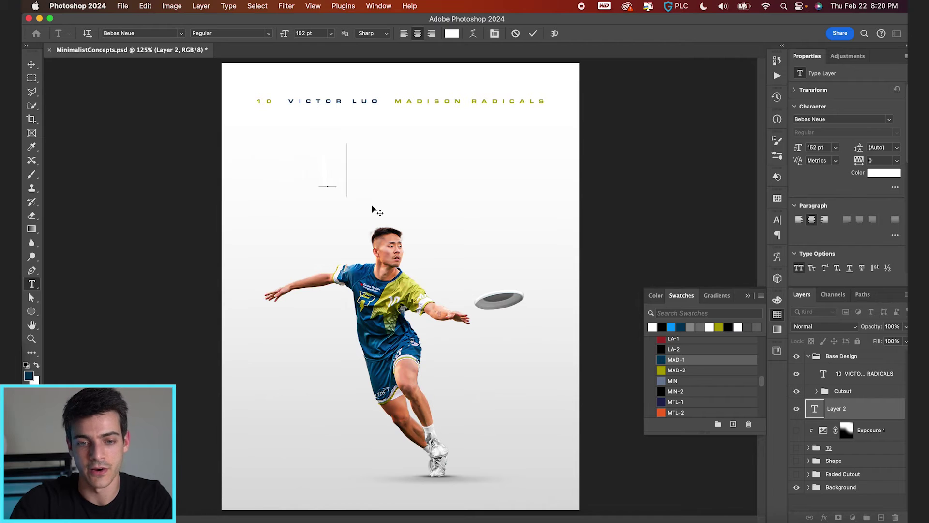
click(533, 33)
click(666, 359)
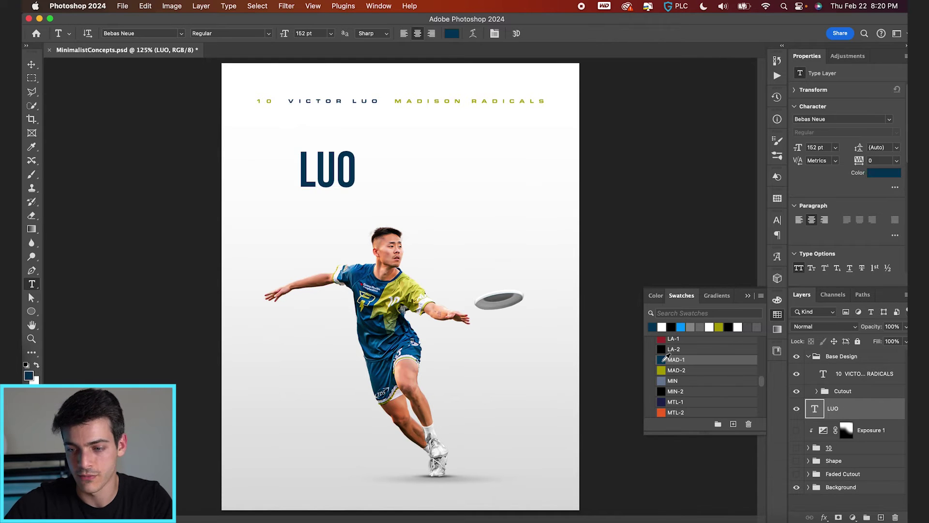
Step: Enlarge the surname text to 716.91 pt and position it behind the player
key(super+t)
drag(357, 144, 446, 60)
key(Return)
key(v)
drag(418, 125, 480, 218)
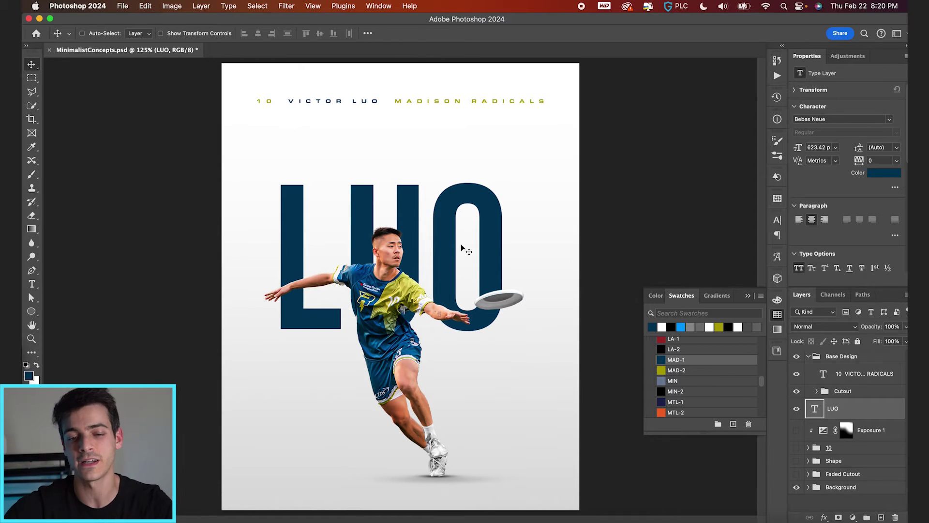
key(super+t)
drag(512, 153, 530, 174)
key(Return)
Step: Repeat the surname on three tightly stacked lines and scale the text to 310.22 pt with 232.8 pt leading
key(t)
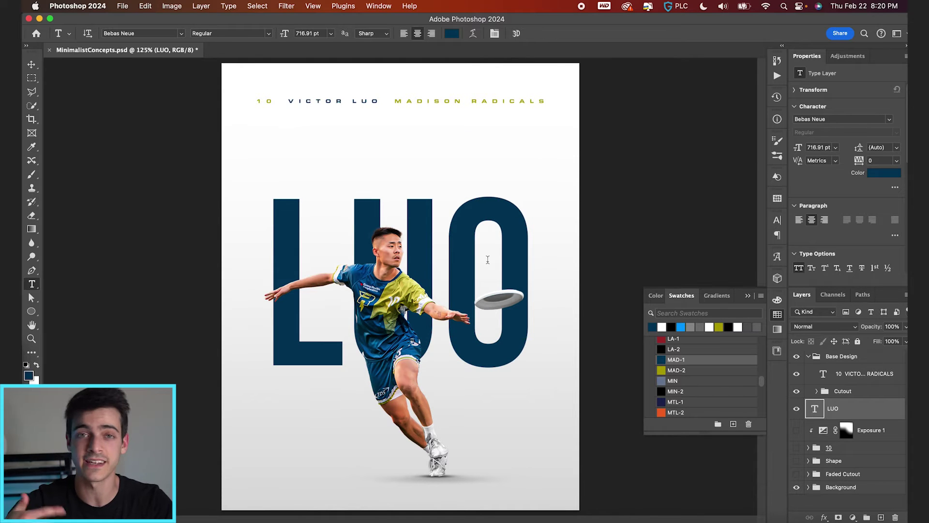
click(480, 268)
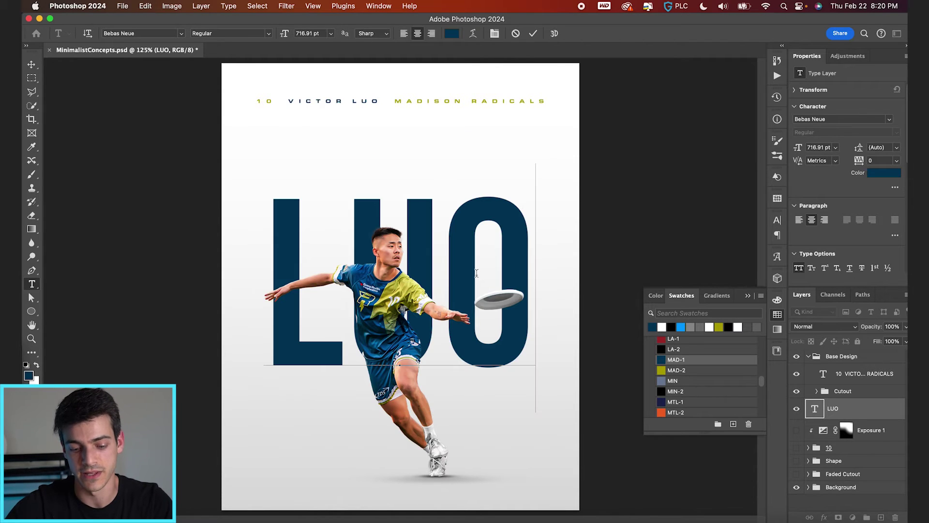
key(super+a)
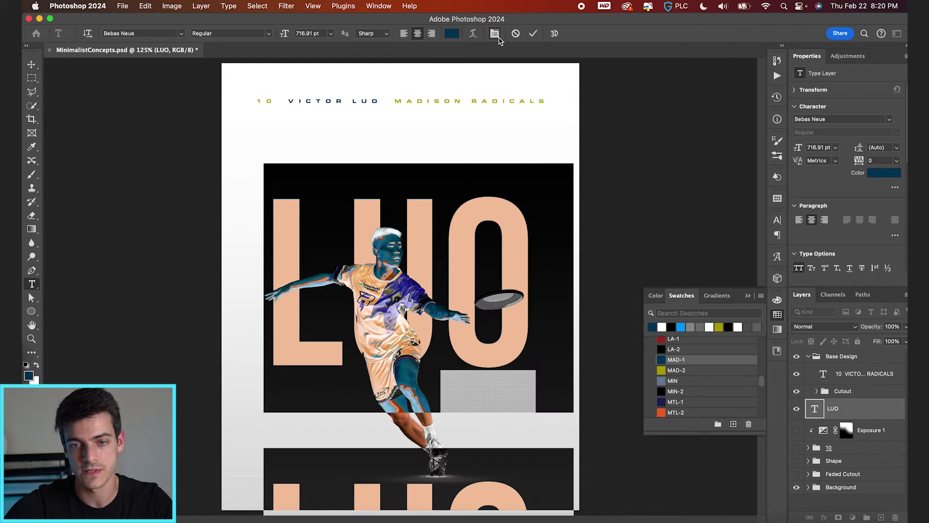
click(494, 33)
drag(628, 246, 543, 243)
click(533, 33)
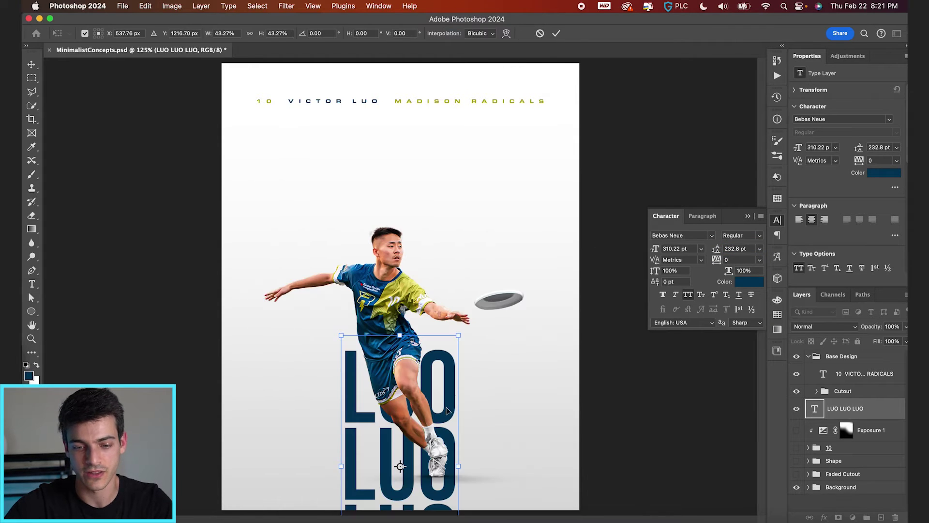
drag(442, 383, 442, 209)
key(Return)
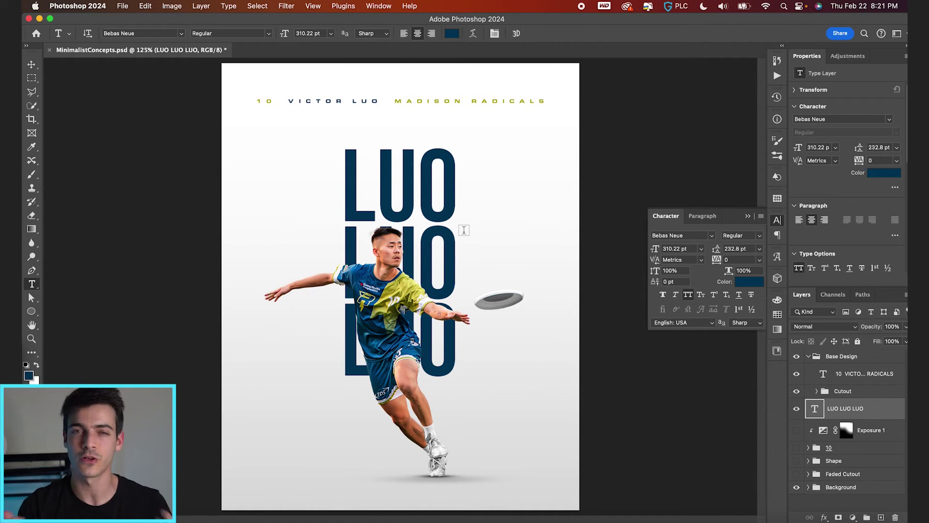
Step: Replace the stacked surname with "RADICALS" on three lines, sized 301.75 pt with 226.44 pt leading
click(436, 198)
key(super+a)
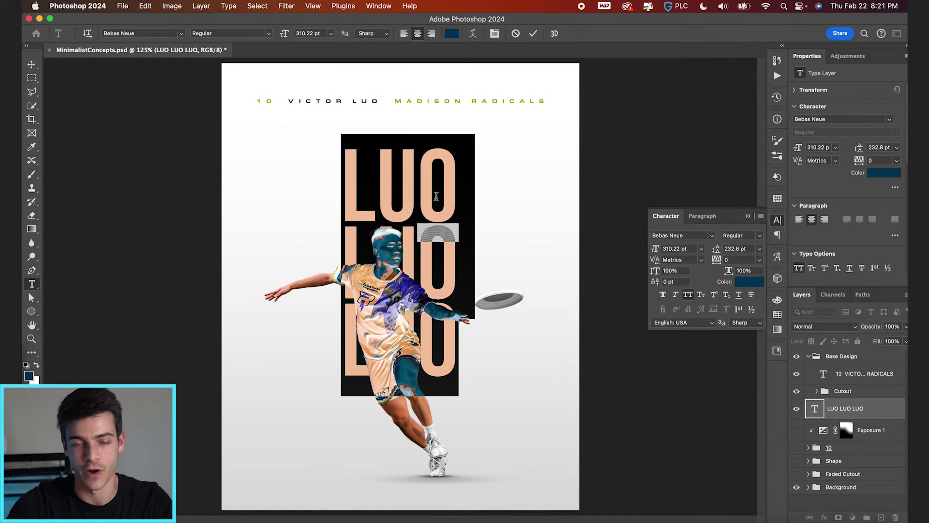
text(RADICALS)
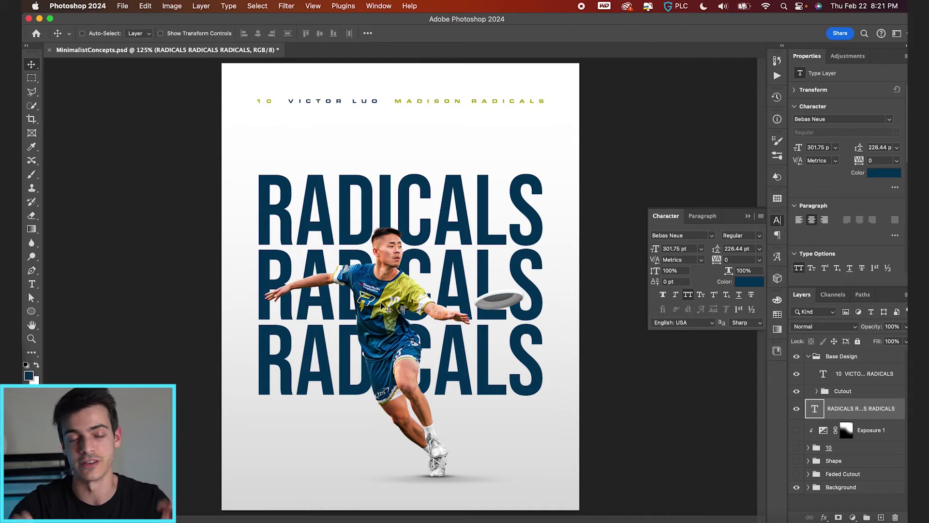
Step: Recolor the middle RADICALS line with the green MAD-2 swatch
key(t)
double_click(492, 287)
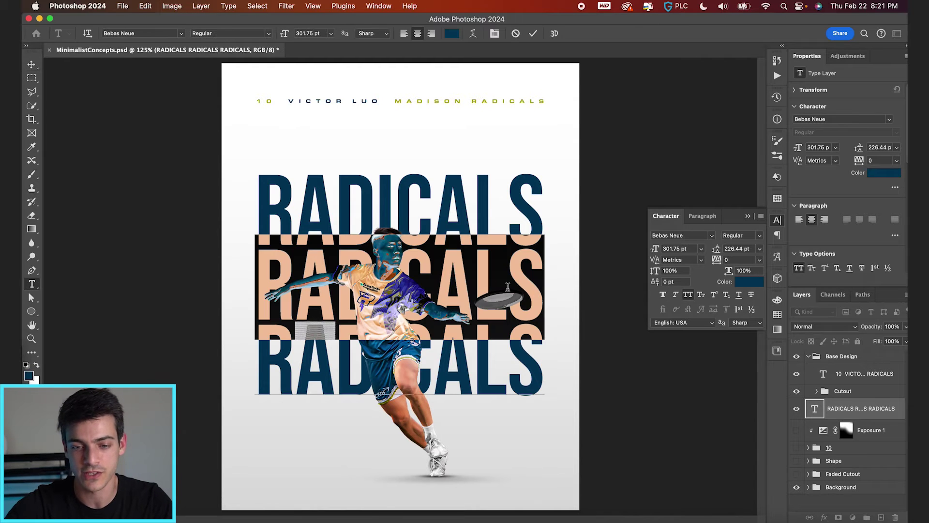
click(777, 314)
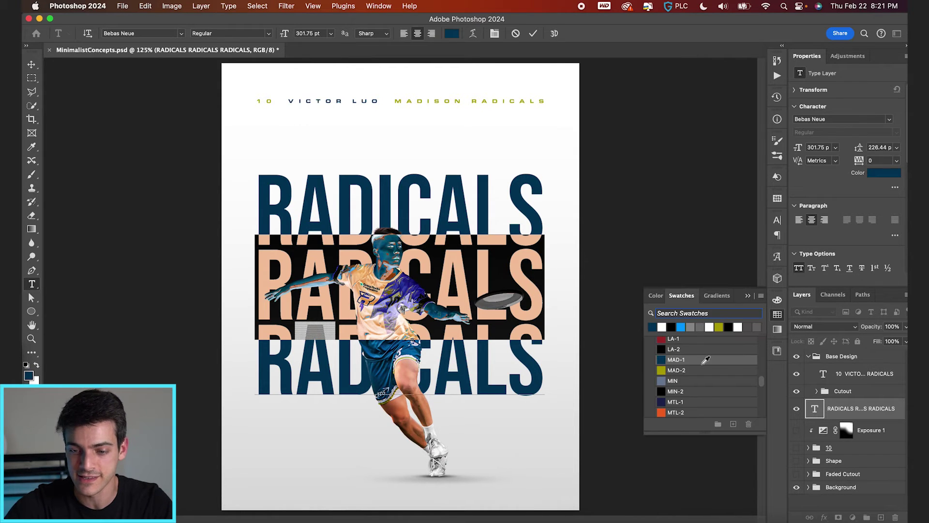
click(660, 371)
click(533, 33)
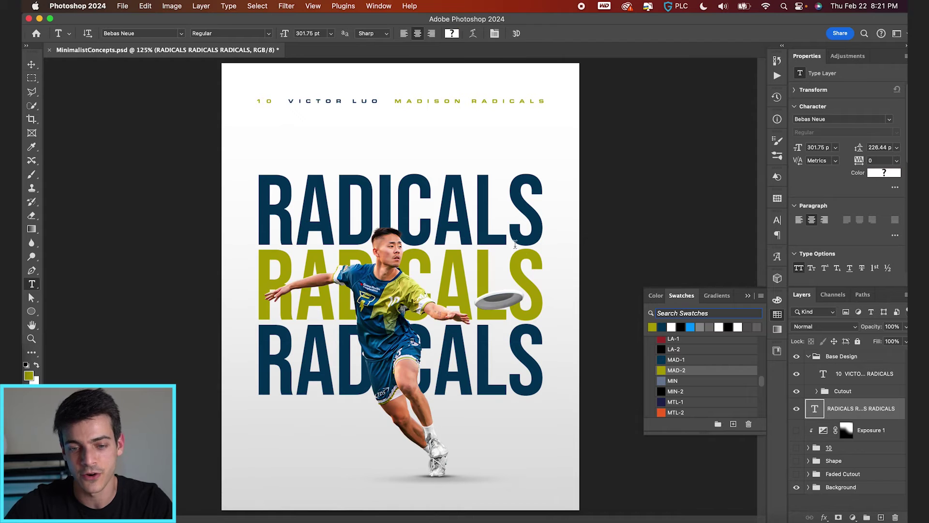
Step: Warp the stacked RADICALS text with the horizontal Wave style, a bend of +66% and a slight negative horizontal distortion
key(v)
key(t)
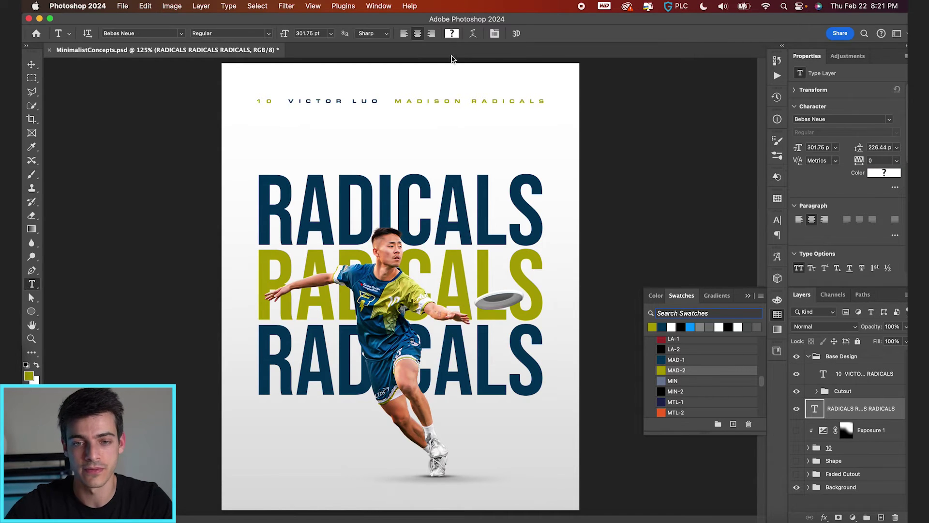
click(474, 35)
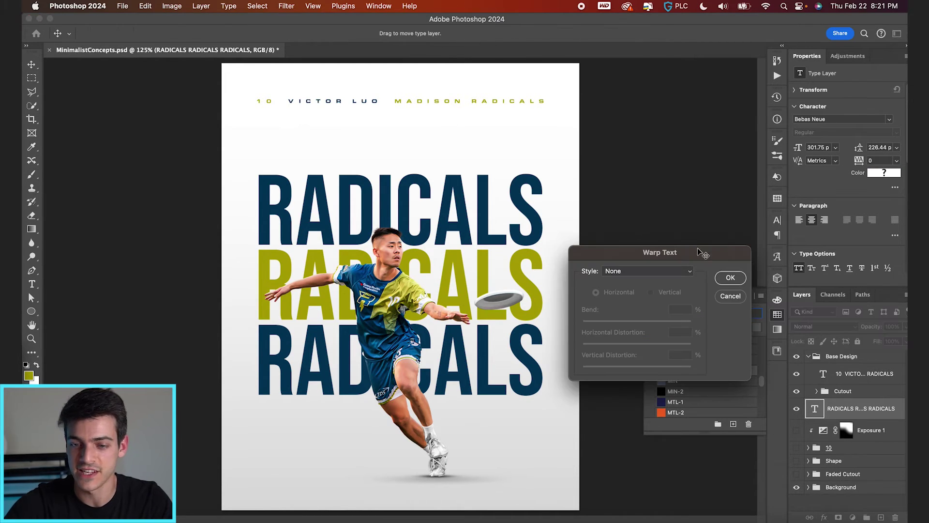
click(651, 271)
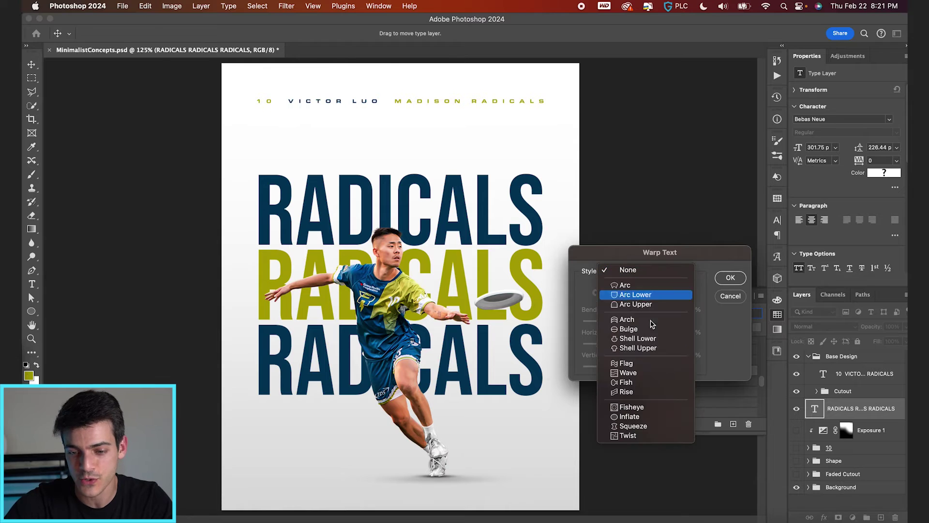
click(638, 373)
drag(664, 322, 676, 323)
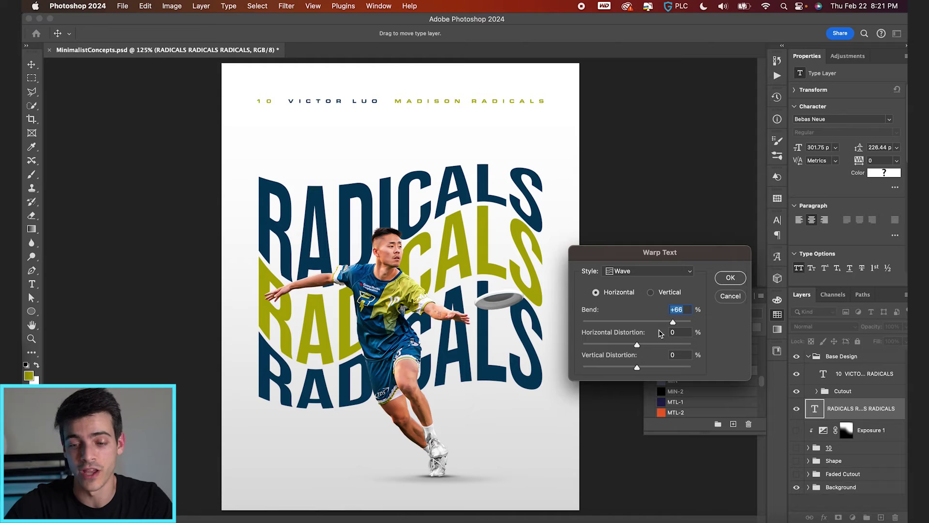
drag(636, 345, 624, 343)
drag(625, 344, 622, 344)
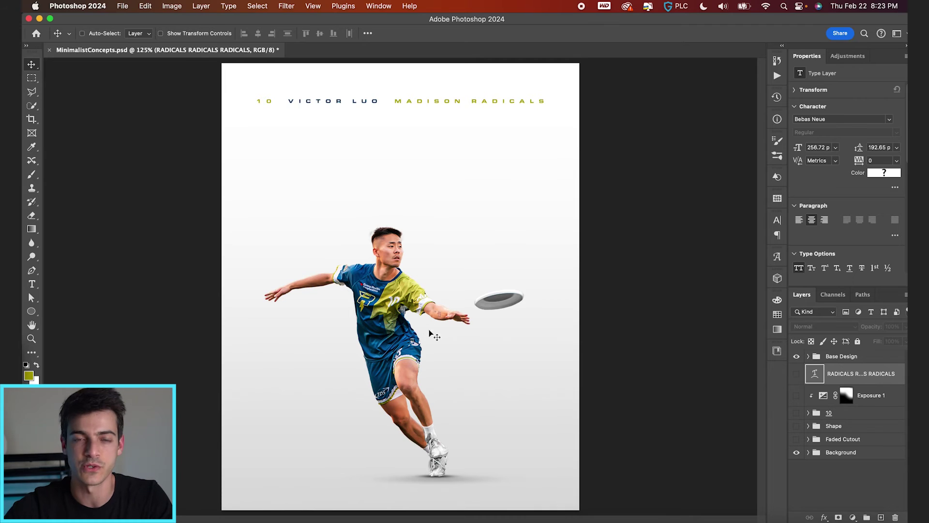
Step: Switch to Finder and place Radicals_R.eps from the Madison Radicals Logos folder as a large logo behind the player
key(super+Tab)
scroll(467, 212, down, 4)
scroll(465, 210, down, 4)
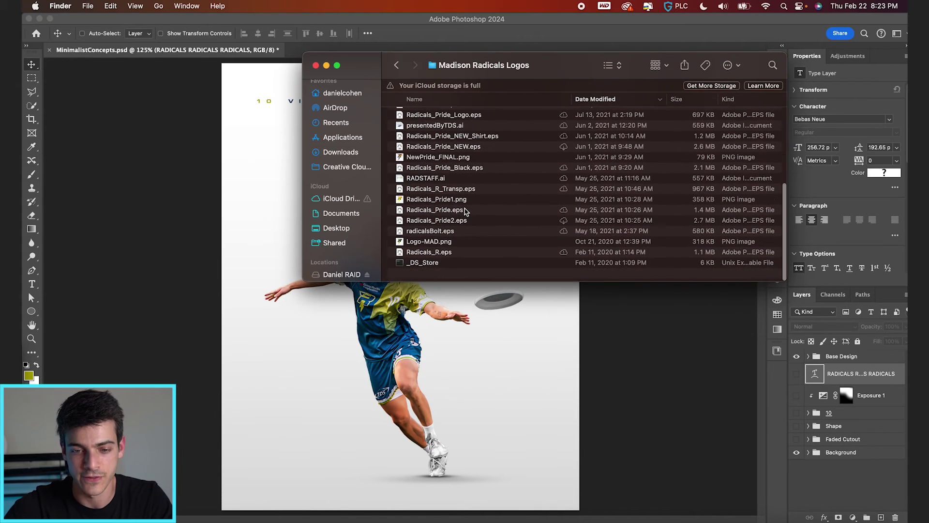
drag(437, 260, 412, 324)
key(Return)
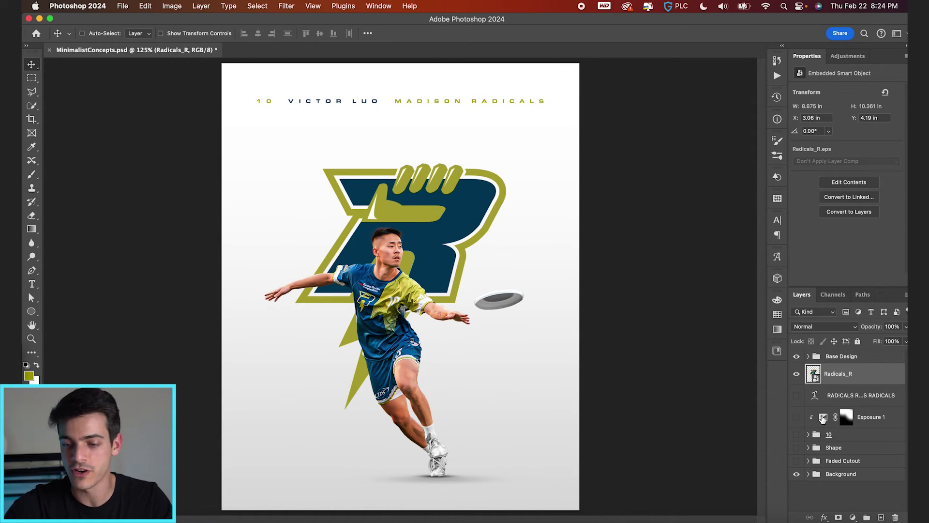
Step: Copy the Exposure 1 adjustment onto the logo as a clipped layer and set its exposure to +1.75
drag(822, 419, 818, 382)
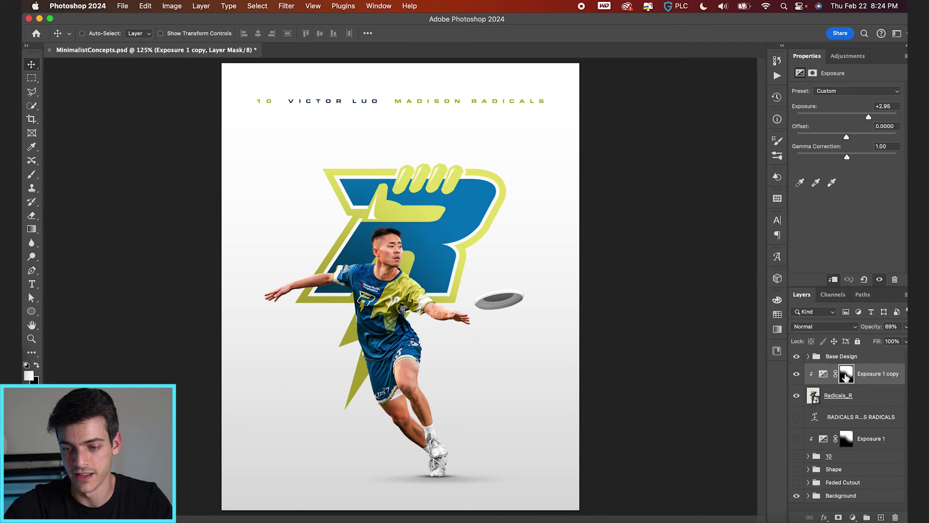
right_click(847, 377)
click(851, 375)
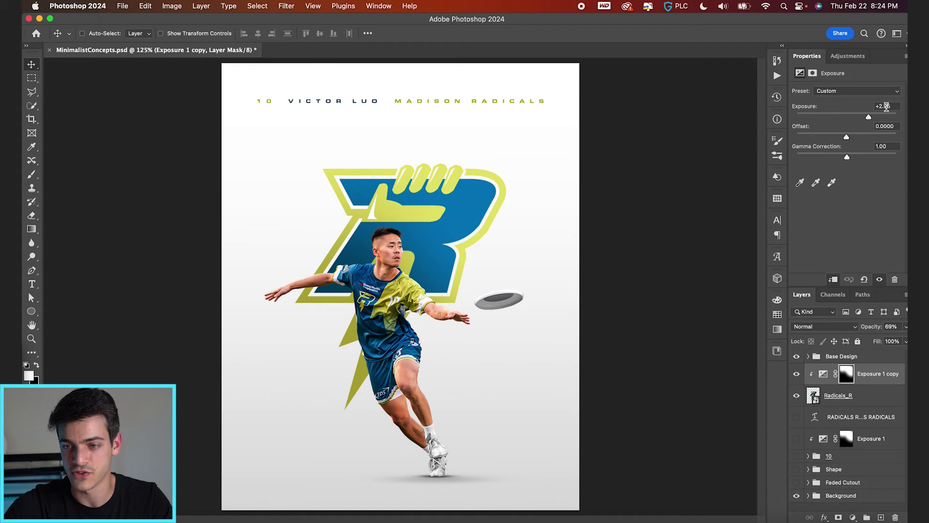
drag(869, 118, 860, 119)
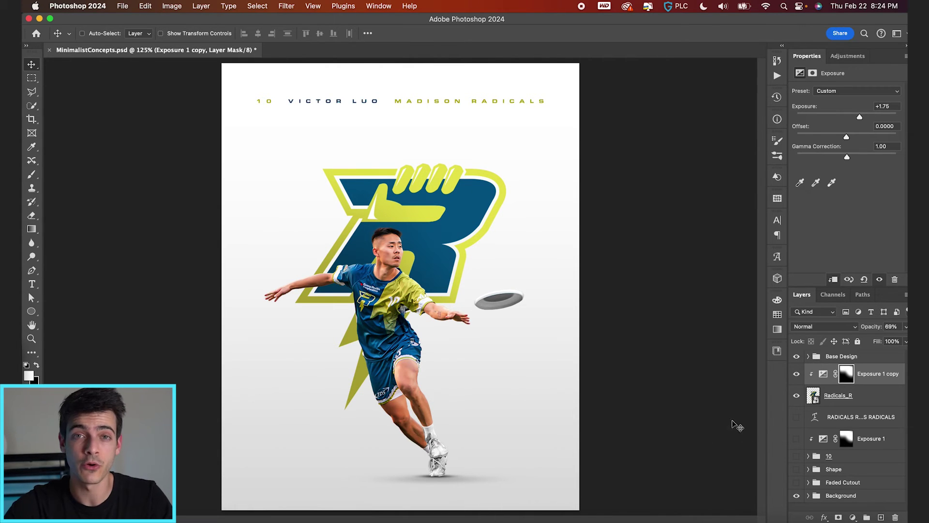
Step: Apply a Bevel & Emboss effect to the Radicals_R logo, adjust its settings and check the edges up close
click(814, 395)
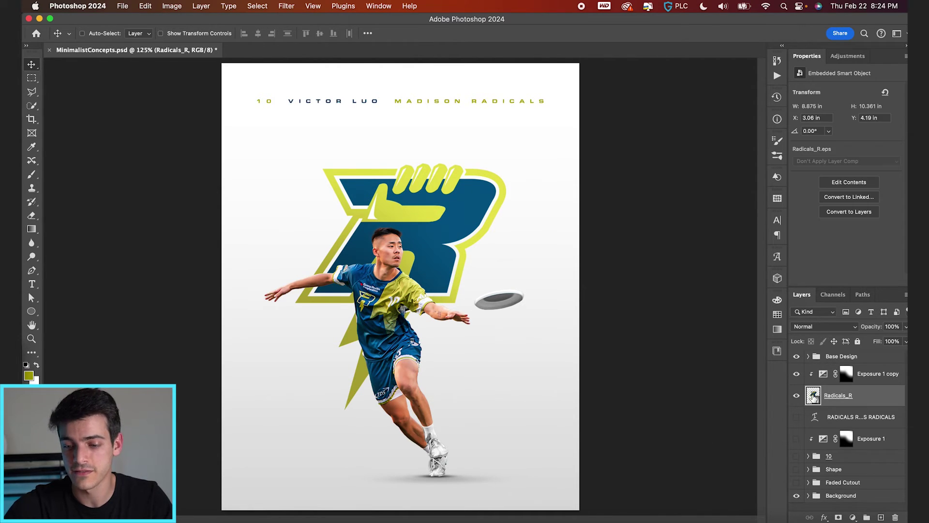
click(824, 516)
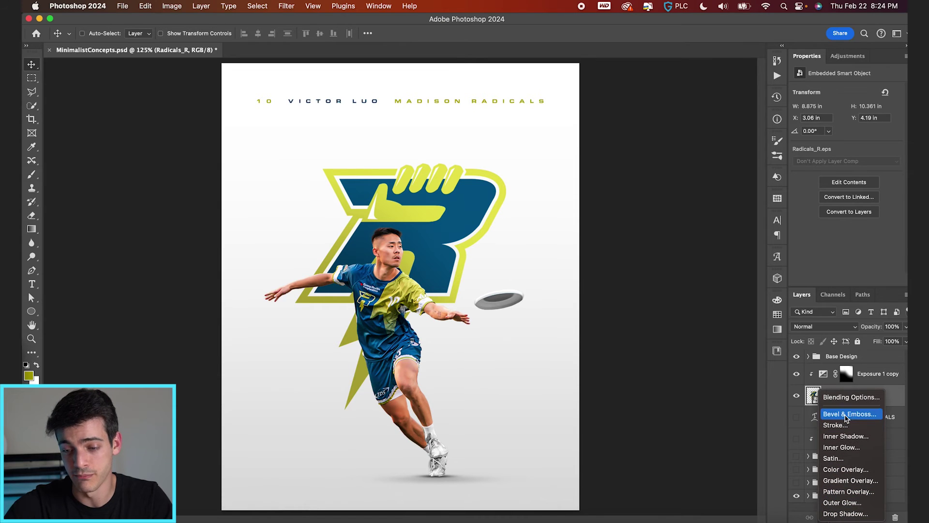
click(846, 416)
drag(627, 25, 697, 20)
mouse_move(728, 95)
mouse_down()
mouse_move(748, 96)
mouse_move(730, 96)
mouse_up()
drag(731, 96, 729, 96)
drag(715, 118, 714, 118)
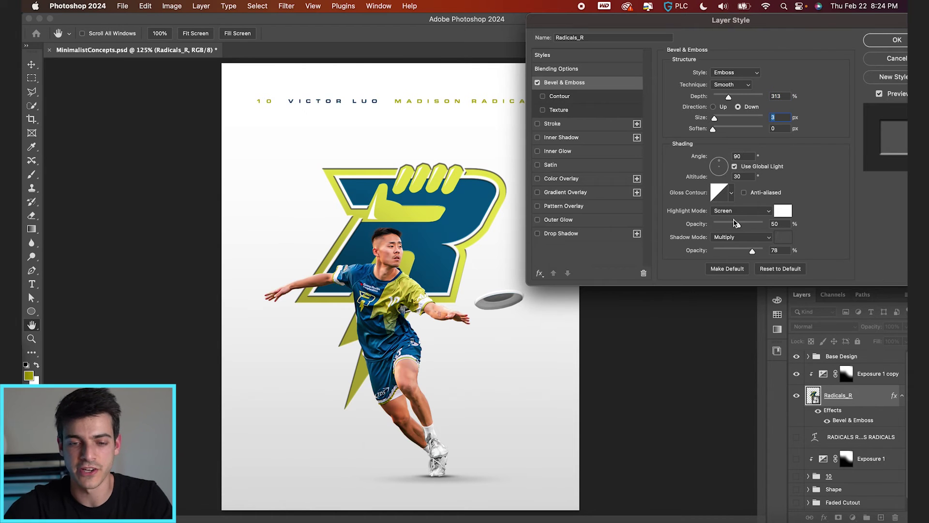
key(Return)
scroll(461, 221, up, 3)
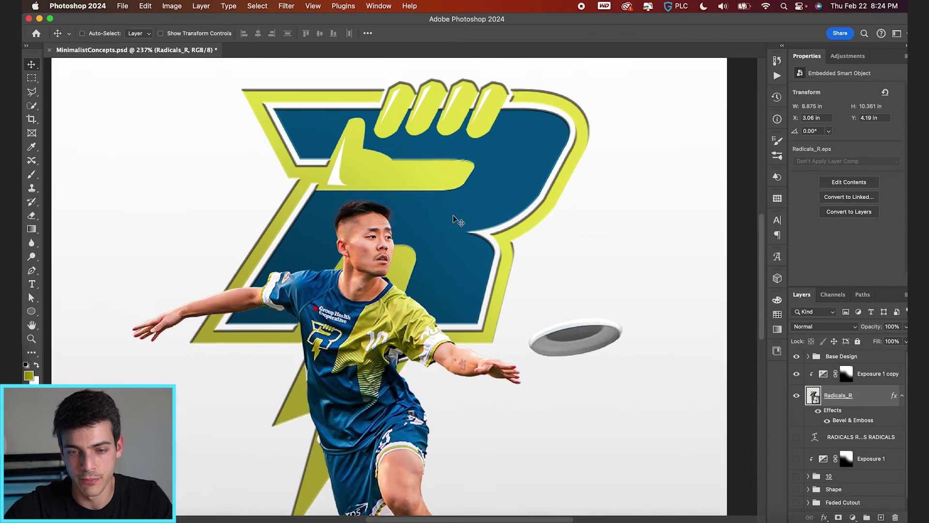
scroll(253, 131, up, 1)
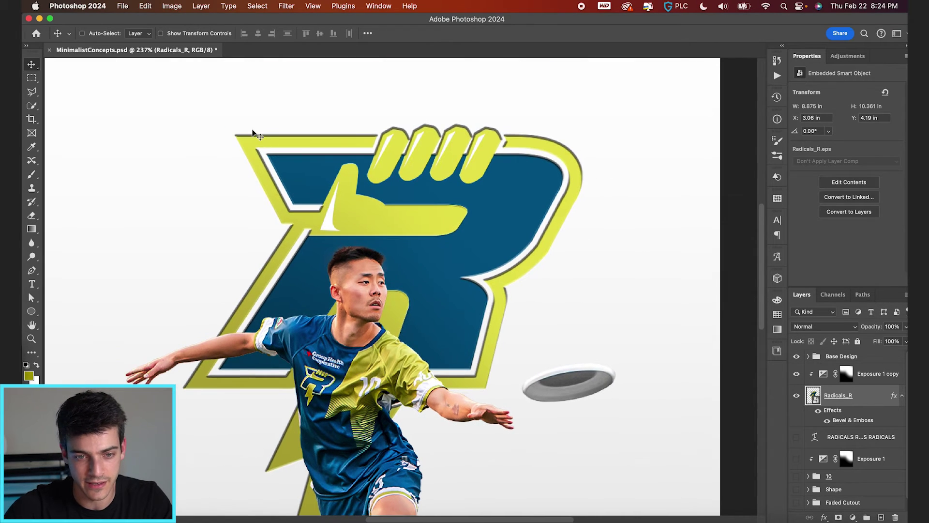
scroll(292, 228, down, 3)
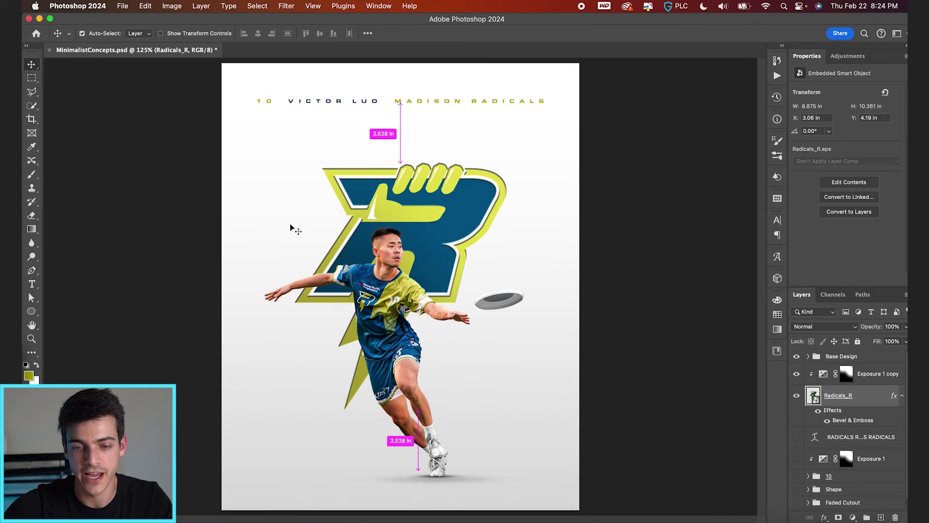
Step: Add a soft Multiply drop shadow to the Radicals_R logo, enlarged and offset down to the right
double_click(834, 411)
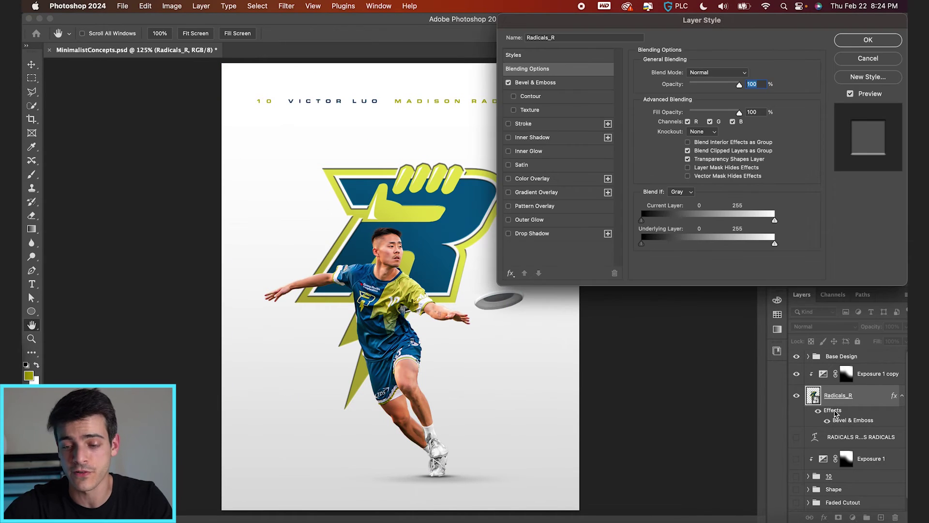
click(533, 231)
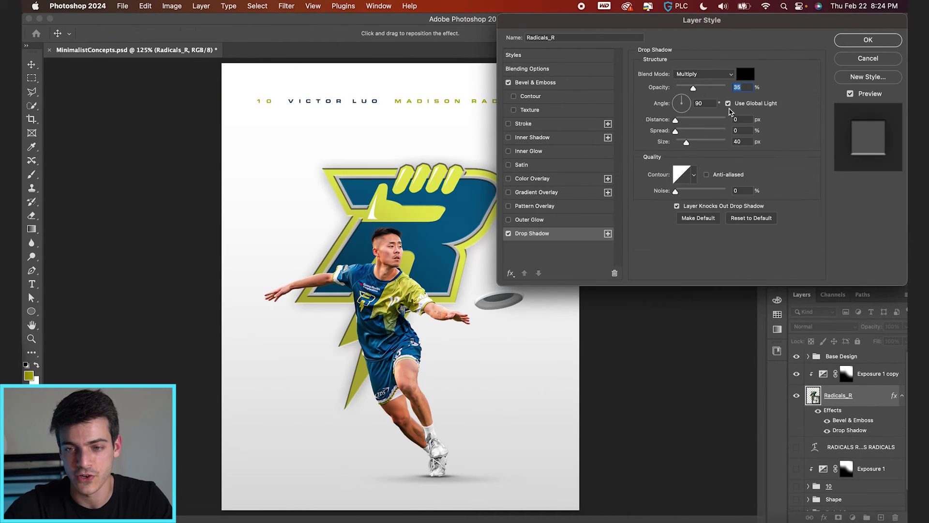
mouse_move(686, 143)
mouse_down()
mouse_move(712, 119)
mouse_move(688, 142)
mouse_up()
click(679, 98)
key(Return)
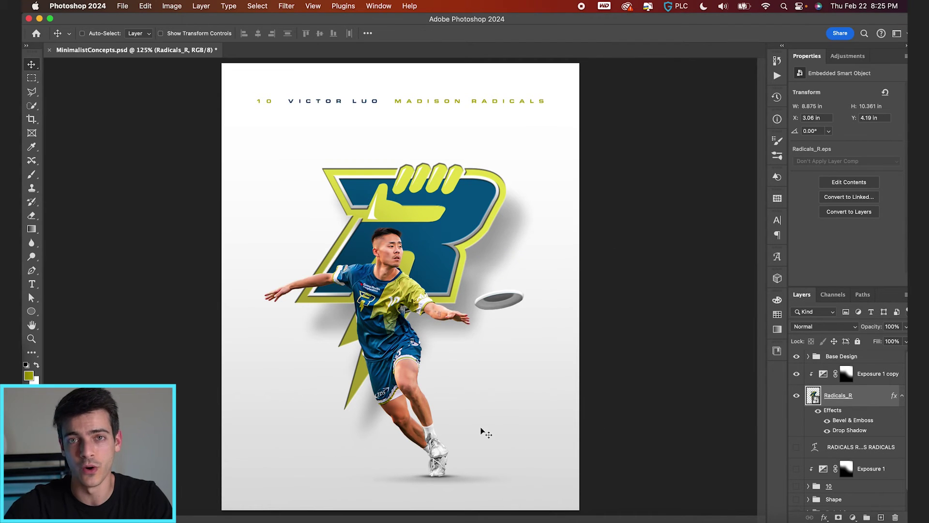
Step: Hide the logo's drop shadow, add a blank layer beneath the logo and set up a black brush with 0% hardness
click(827, 430)
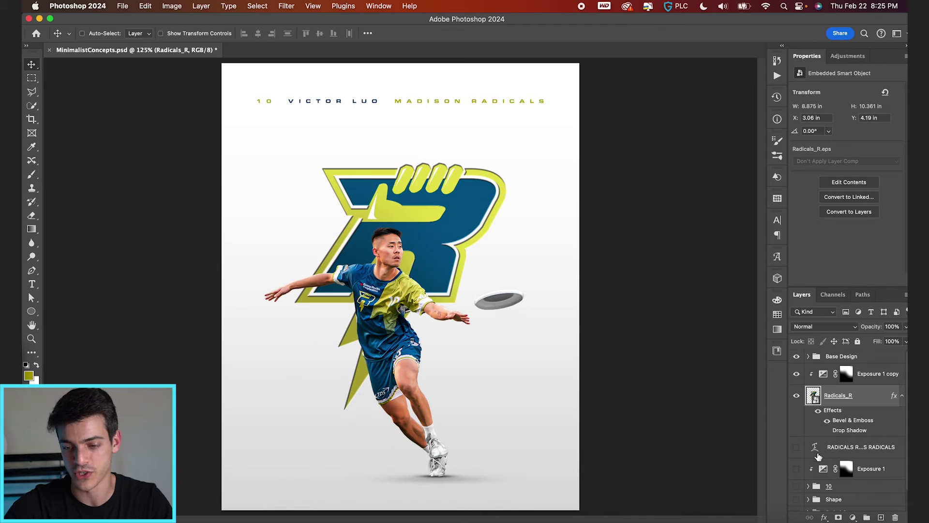
click(819, 452)
key(super+shift+alt+n)
key(b)
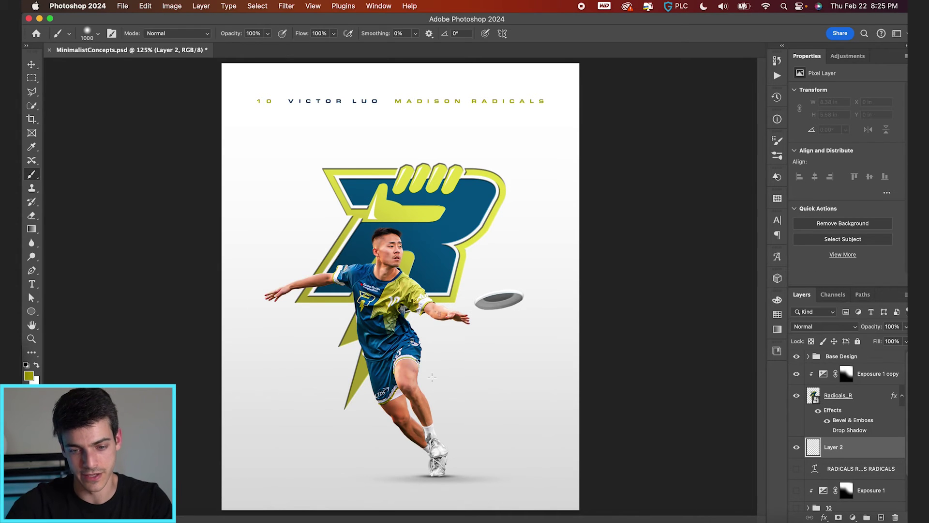
key(d)
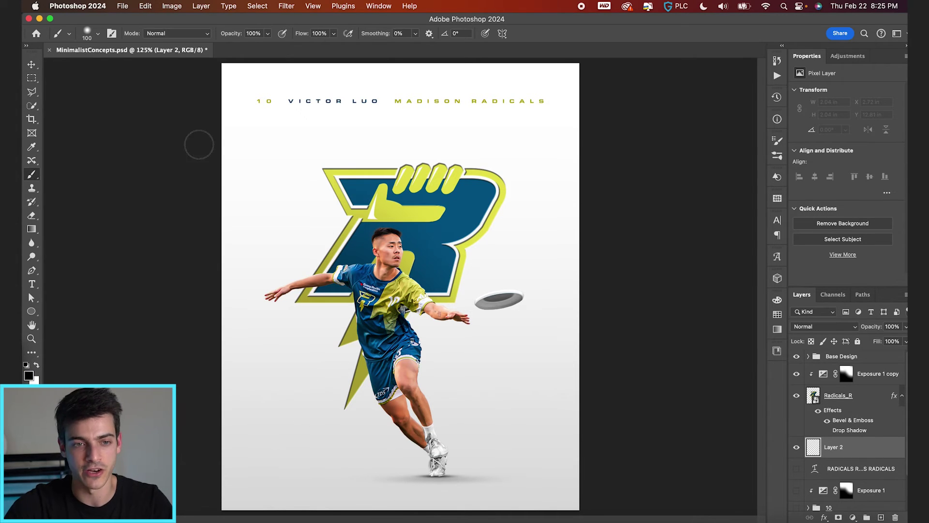
click(98, 34)
drag(96, 90, 75, 89)
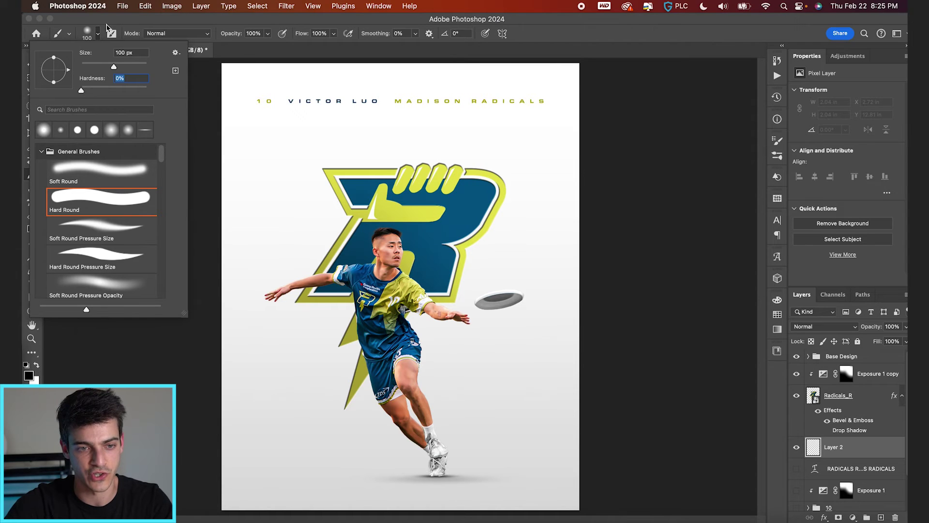
click(97, 34)
Step: Paint a soft black spot, flatten it into a floor shadow about 13.9 by 0.9 in, and set its opacity to 16%
click(367, 415)
key(ctrl+t)
mouse_move(366, 389)
mouse_down()
mouse_move(366, 410)
mouse_move(551, 418)
mouse_move(507, 435)
mouse_move(543, 463)
mouse_up()
key(Return)
drag(875, 327, 814, 330)
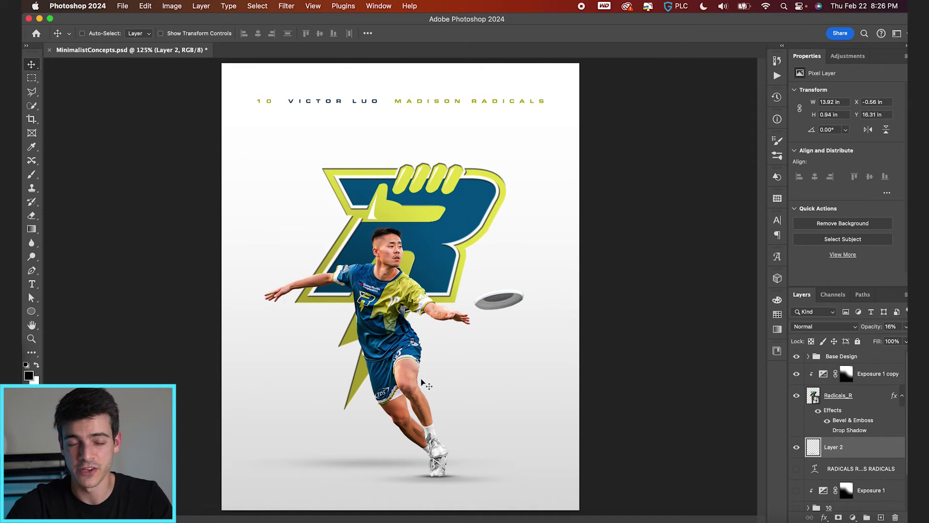
Step: Delete the floor shadow layer and hide the logo's Bevel & Emboss effect
click(286, 6)
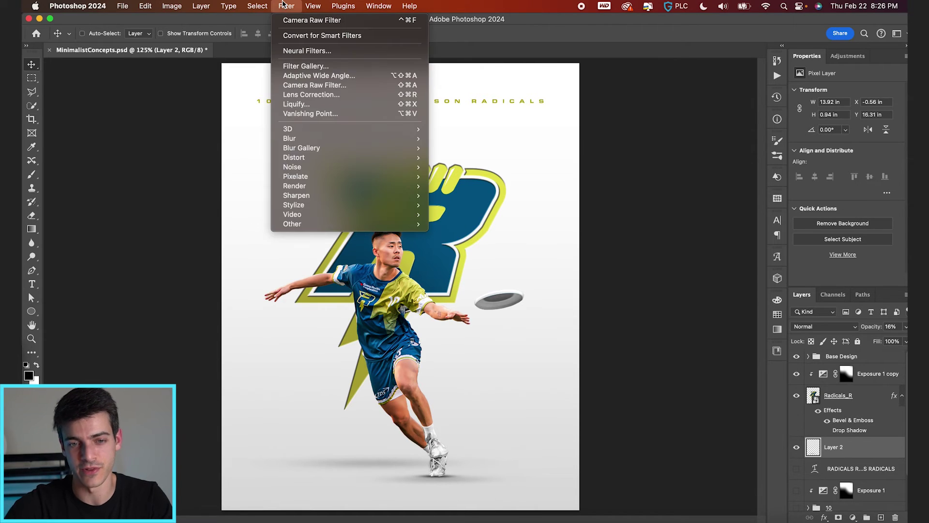
click(286, 5)
key(BackSpace)
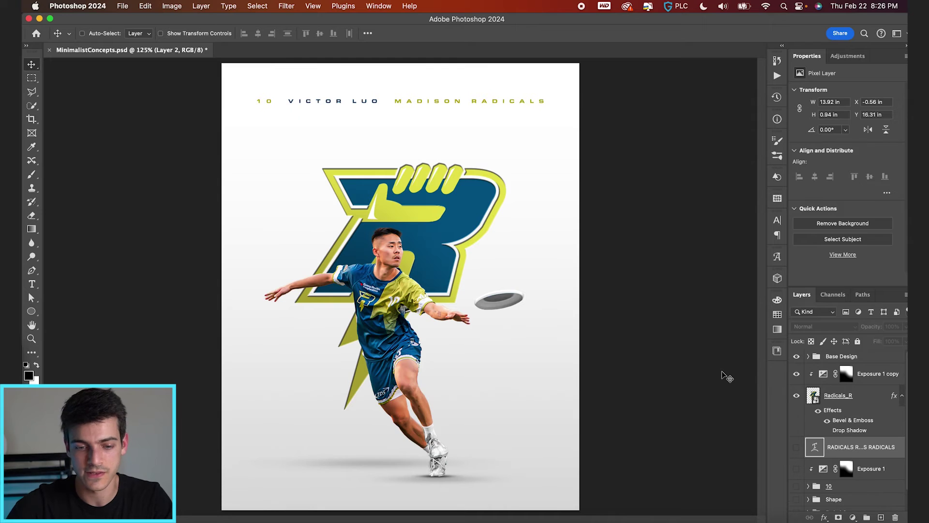
Step: Apply a Gaussian Blur to the Radicals_R logo and inspect how it looks behind the player
click(817, 400)
click(285, 5)
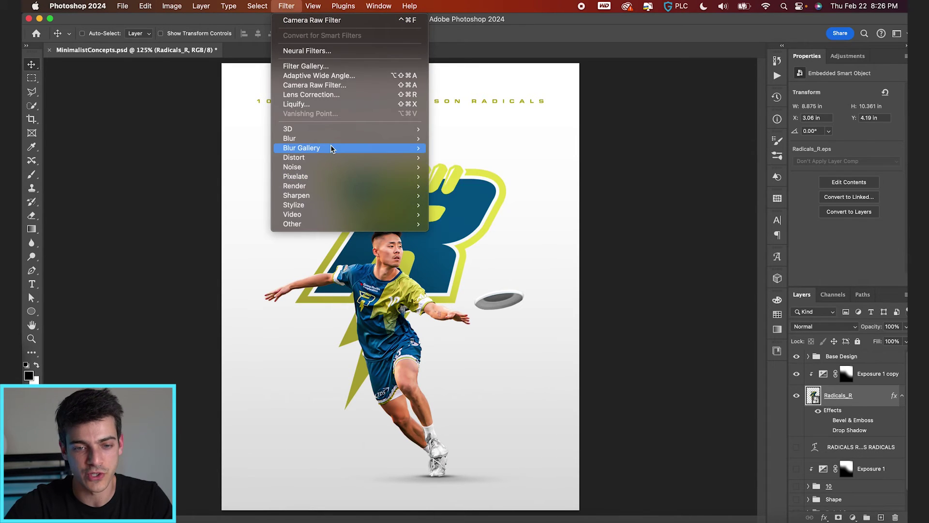
mouse_move(395, 141)
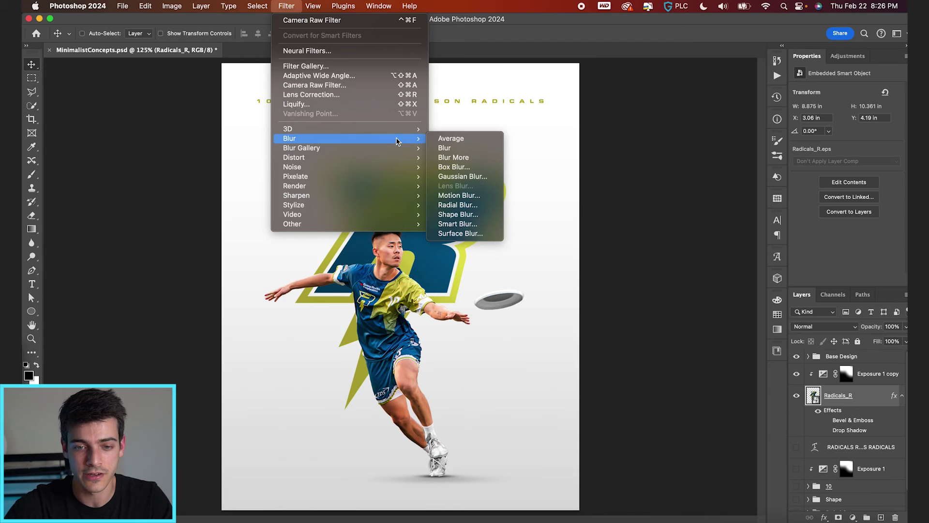
click(462, 177)
drag(654, 323, 653, 324)
key(Return)
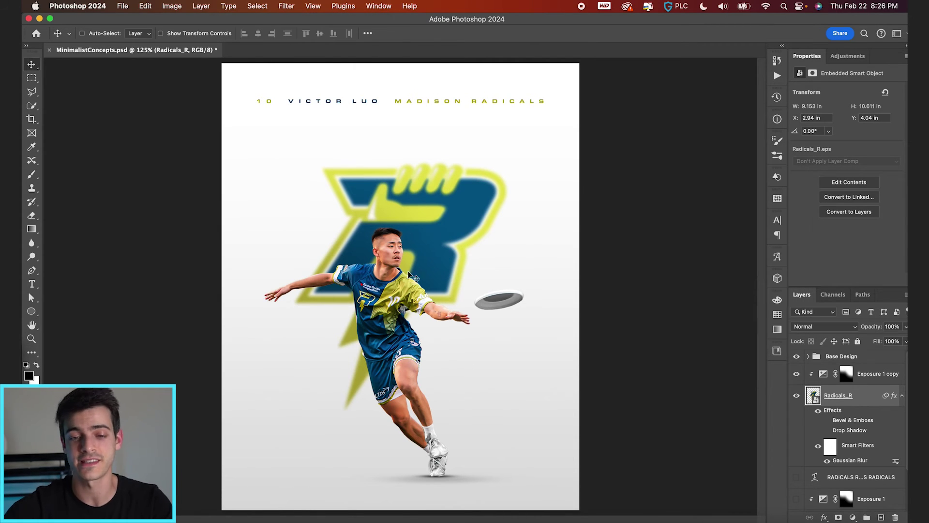
key(super+plus)
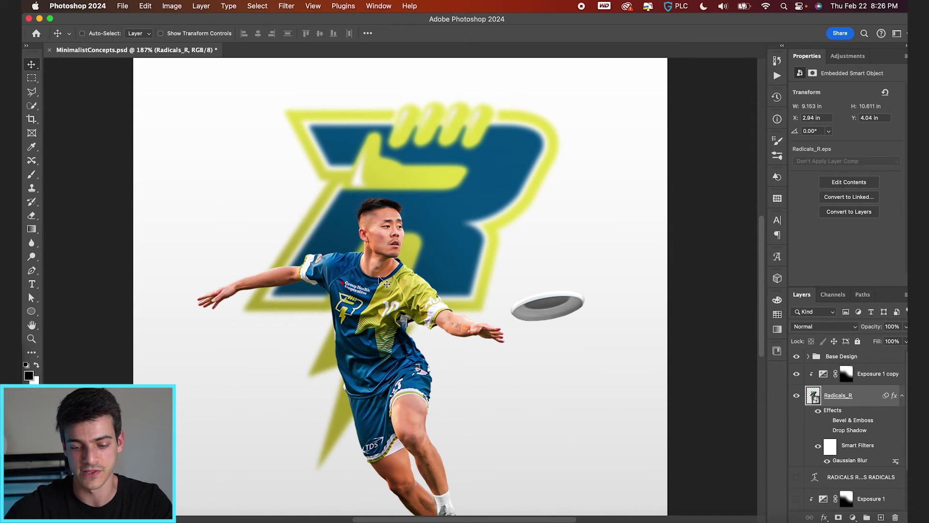
key(super+minus)
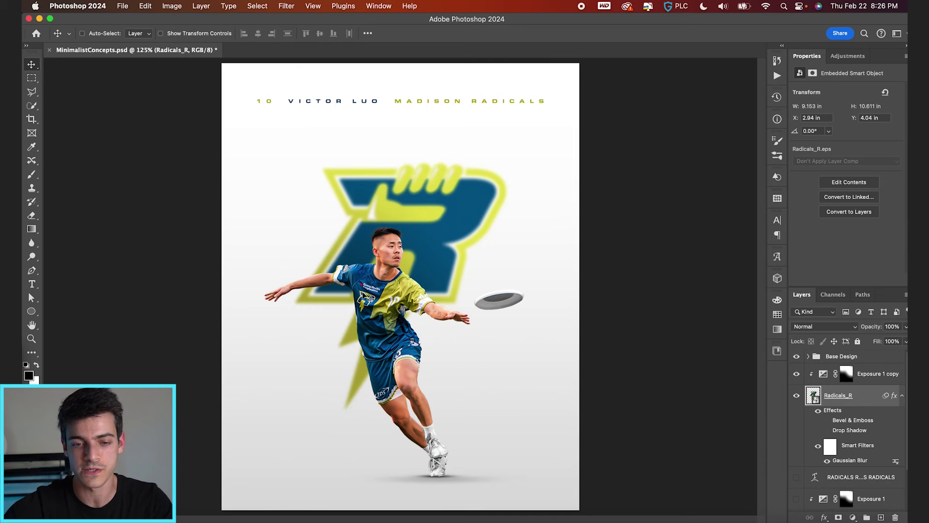
Step: Replace the Gaussian Blur on the Radicals_R logo with a Zoom Radial Blur at amount 20
key(super+z)
click(285, 5)
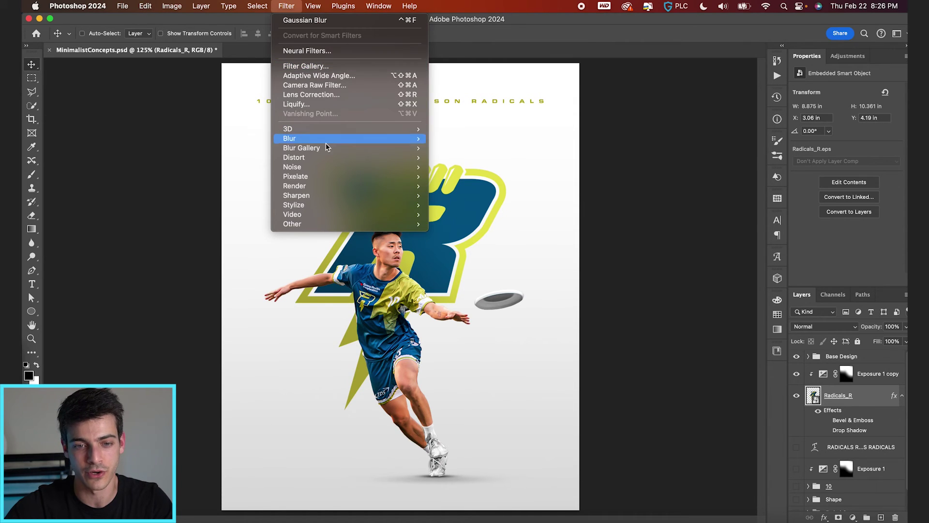
mouse_move(404, 138)
click(457, 204)
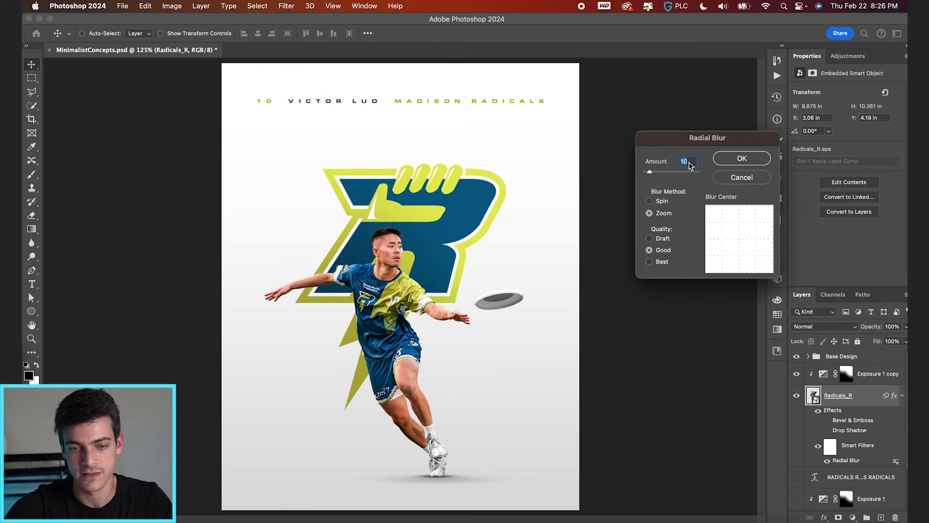
key(Return)
double_click(847, 462)
text(20)
key(Return)
scroll(515, 271, up, 6)
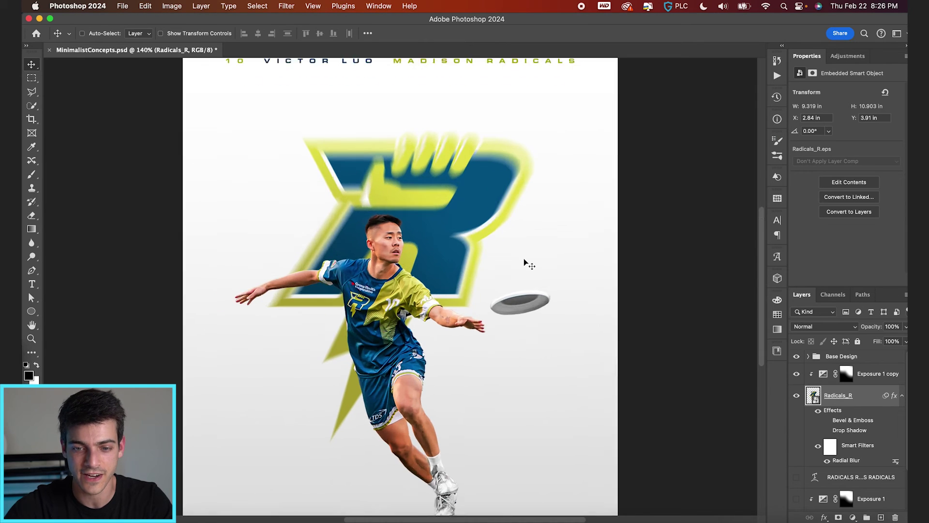
key(super+0)
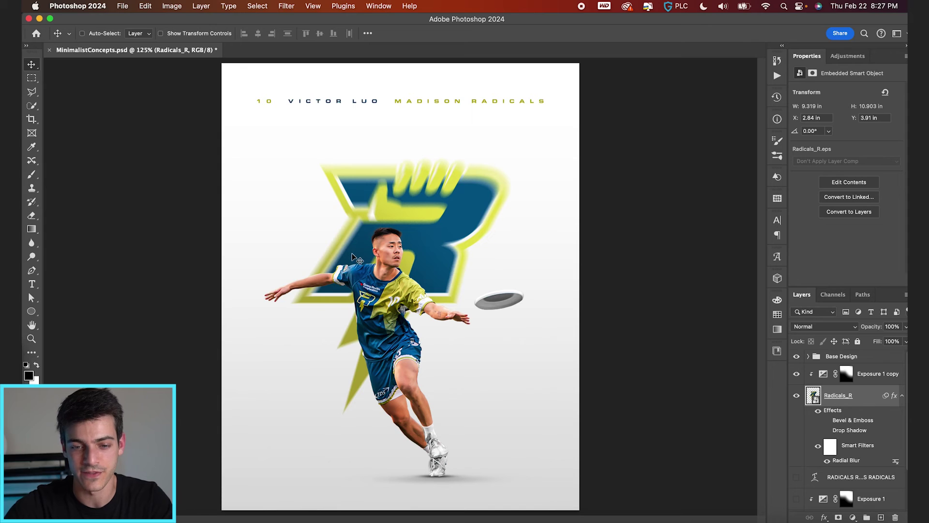
Step: Undo the Radial Blur and distort the logo with a Square-type Wave filter using minimal generators and a longer wavelength range
key(super+z)
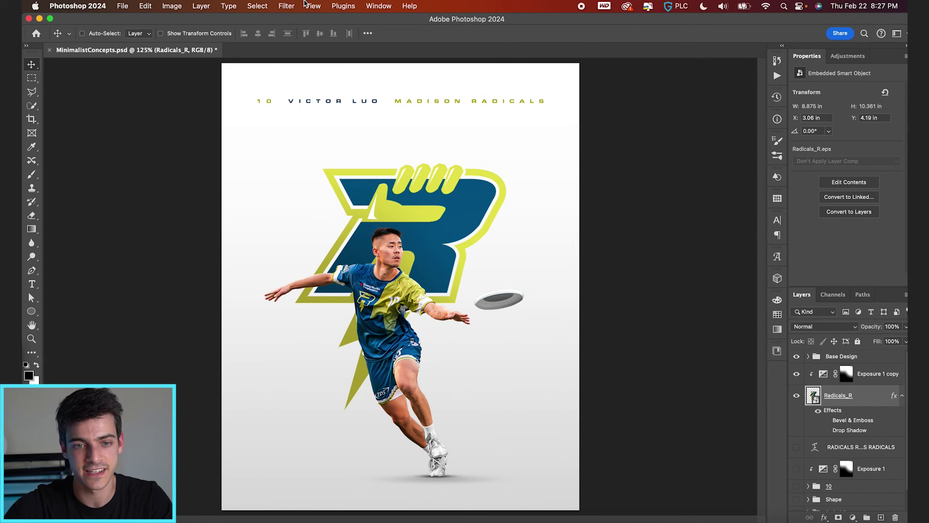
click(286, 6)
mouse_move(373, 154)
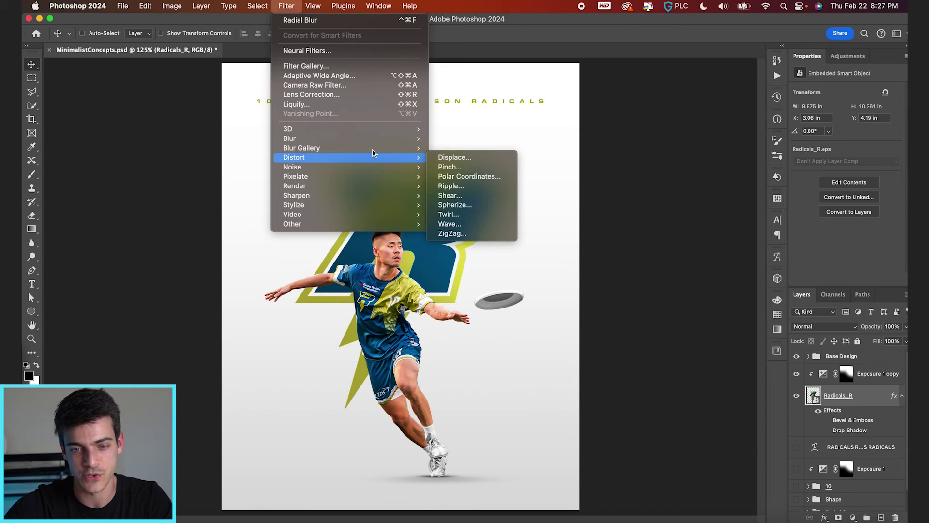
click(449, 223)
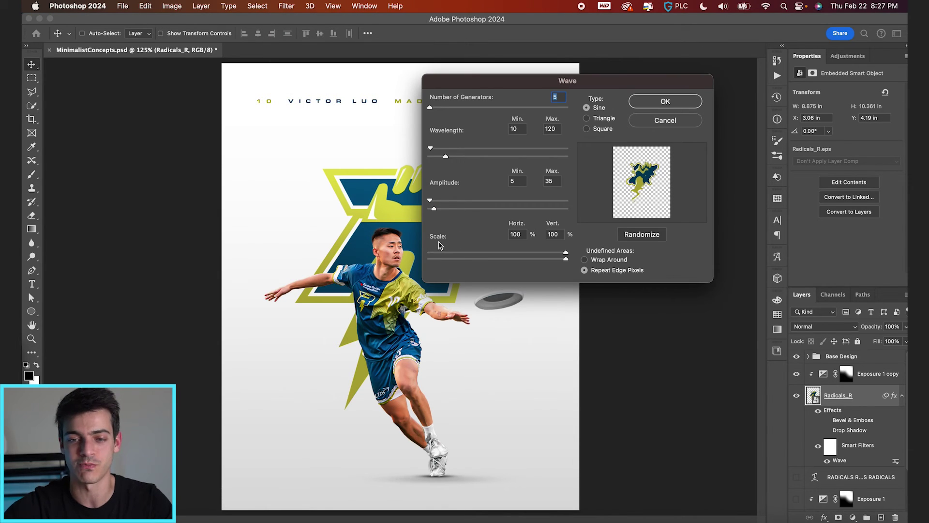
click(586, 129)
drag(430, 108, 428, 108)
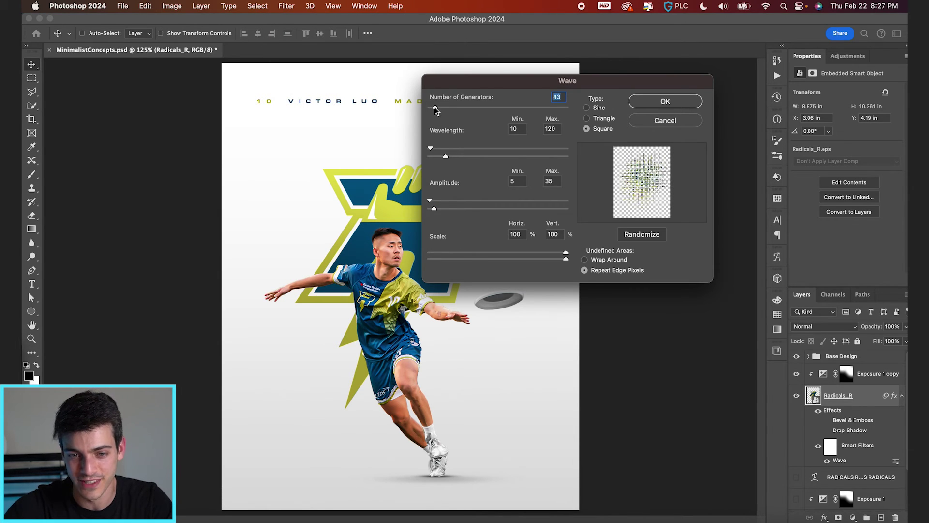
drag(445, 156, 517, 156)
drag(430, 150, 480, 151)
mouse_move(432, 207)
mouse_down()
mouse_move(445, 208)
mouse_move(432, 203)
mouse_up()
key(Return)
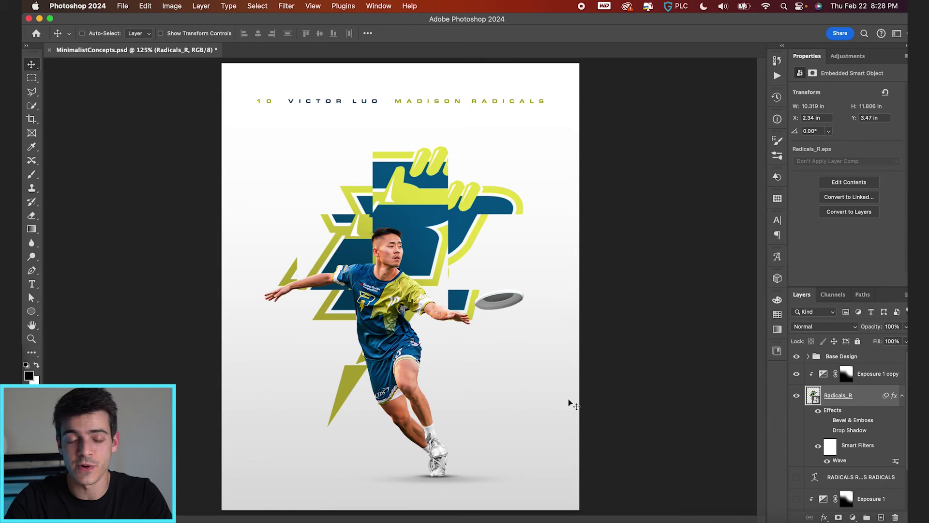
Step: Hide the Radicals_R logo and place Radicals_R_StrokedOutline.ai behind the player as a smart object about 9.3 by 10.9 in
click(797, 396)
click(823, 380)
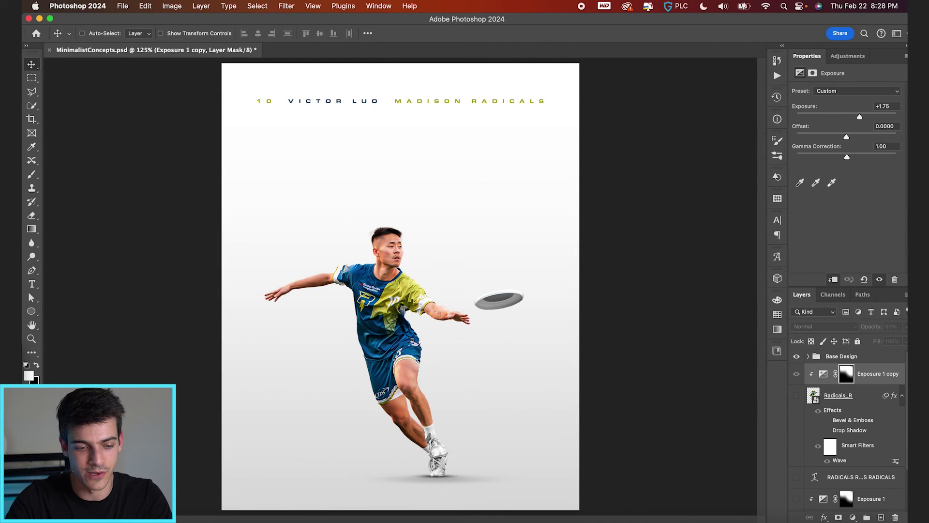
key(super+Tab)
scroll(445, 162, up, 5)
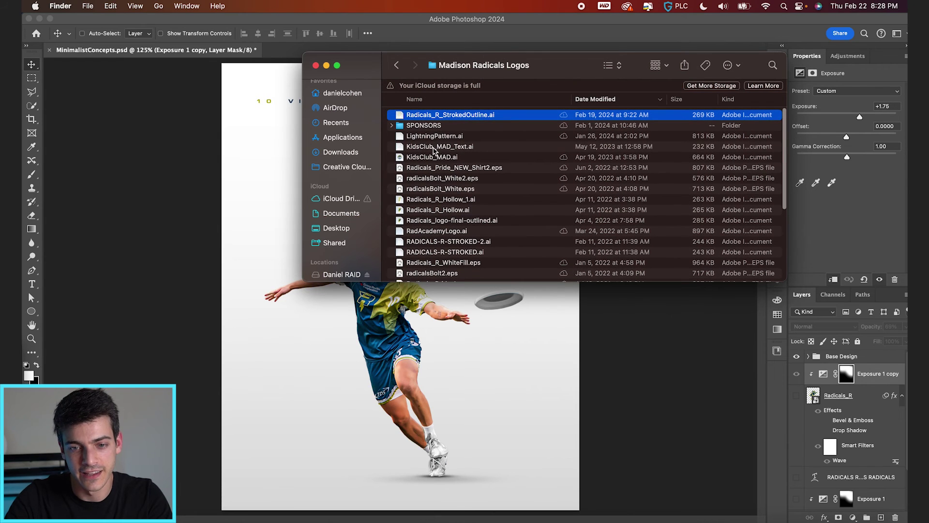
drag(439, 116, 568, 314)
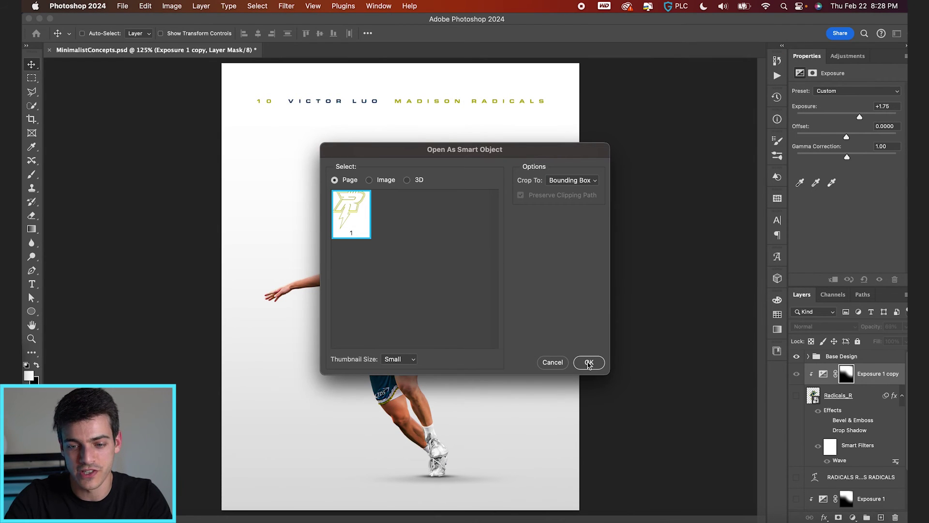
click(589, 363)
drag(474, 201, 521, 169)
key(Return)
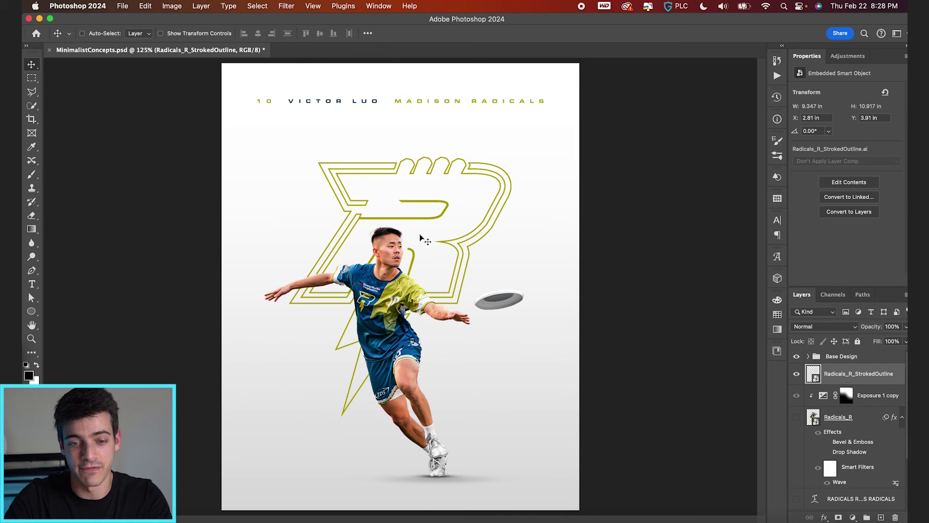
Step: Reposition the outlined logo slightly lower behind the player, at about X 2.83 in and Y 4.18 in
drag(420, 237, 421, 243)
key(ctrl+a)
key(ctrl+d)
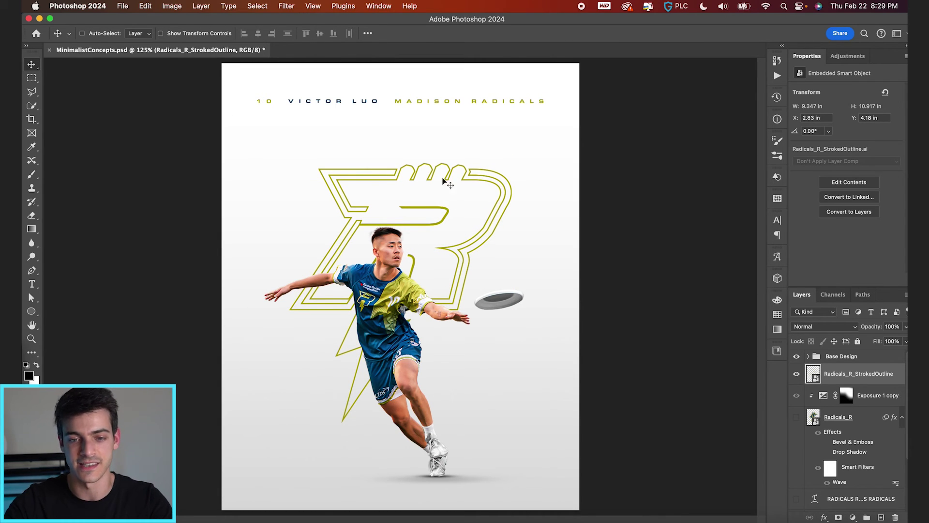
scroll(486, 147, up, 3)
scroll(486, 146, down, 2)
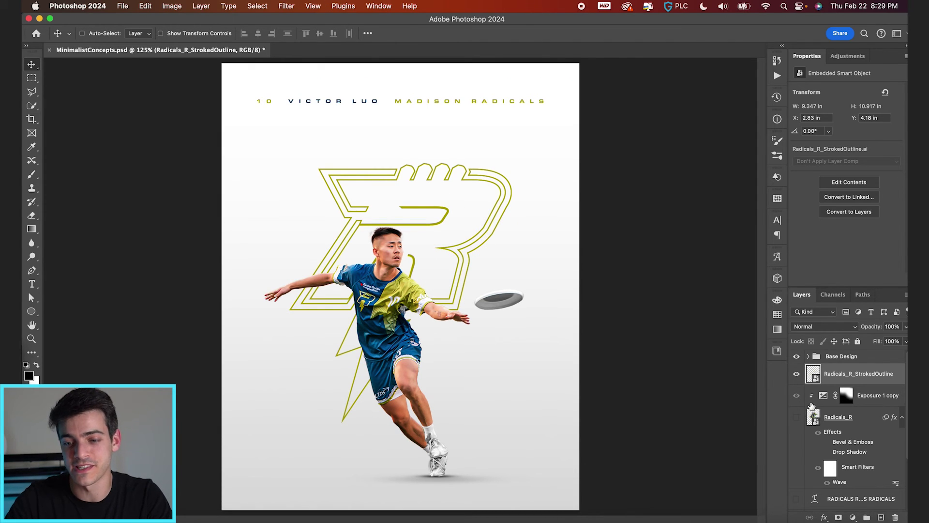
Step: Hide the outlined logo, duplicate the Radicals_R logo above the Exposure 1 copy adjustment and show the duplicate
click(796, 375)
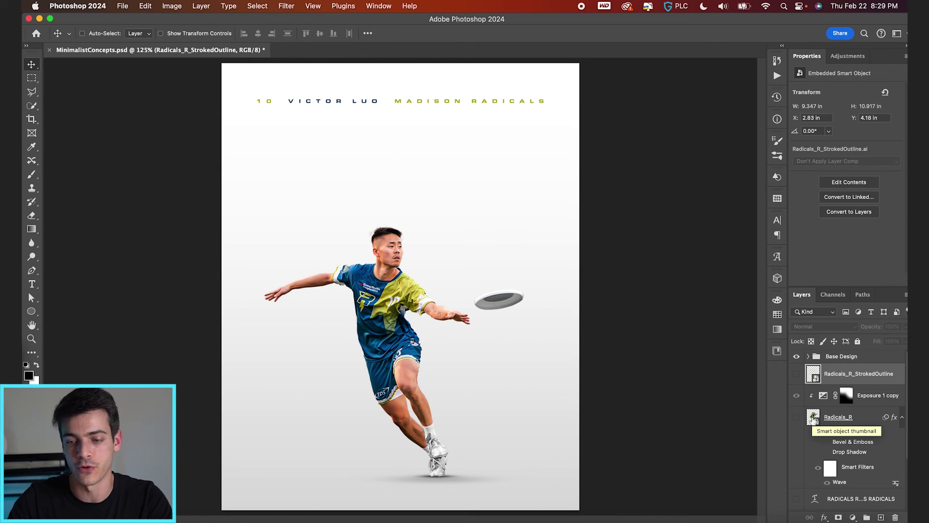
drag(814, 419, 811, 381)
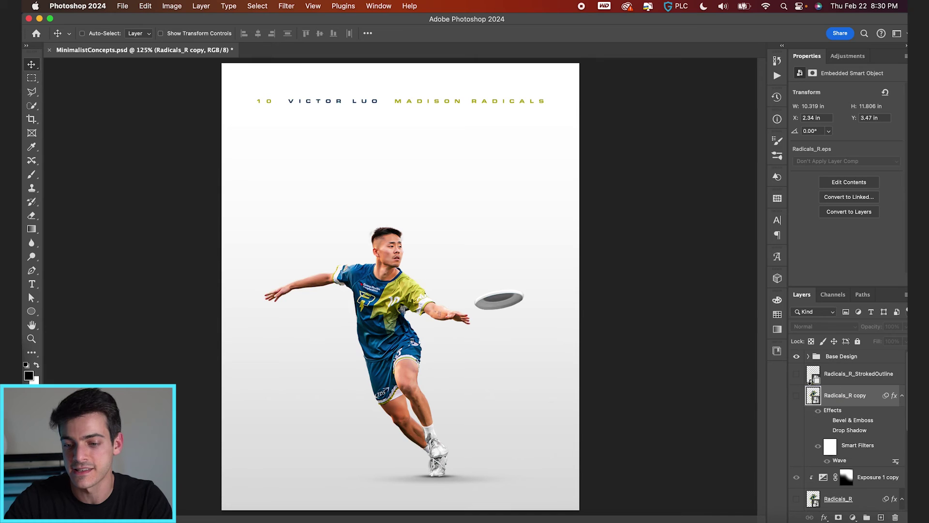
click(796, 395)
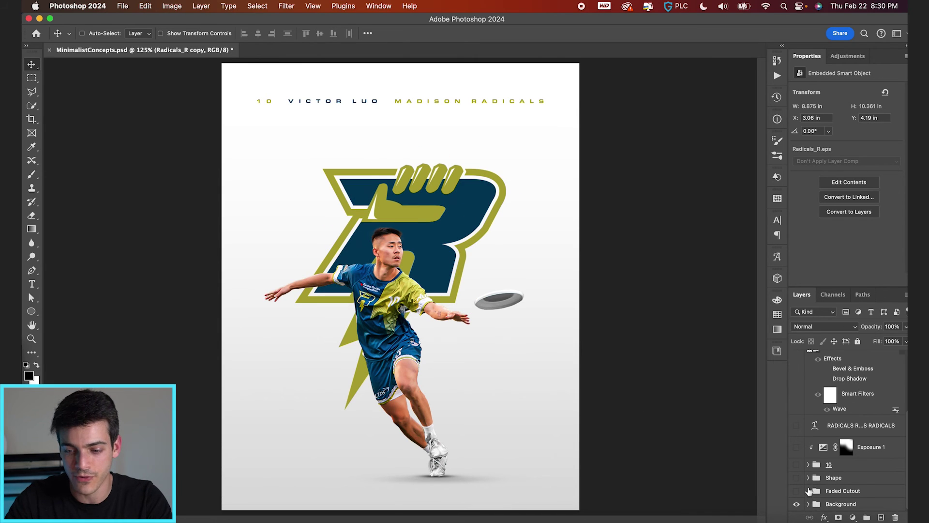
Step: Copy LuoPhoto3 from the Shape group, clip it to the logo copy and scale it to 239.37% with the face inside the R
click(808, 490)
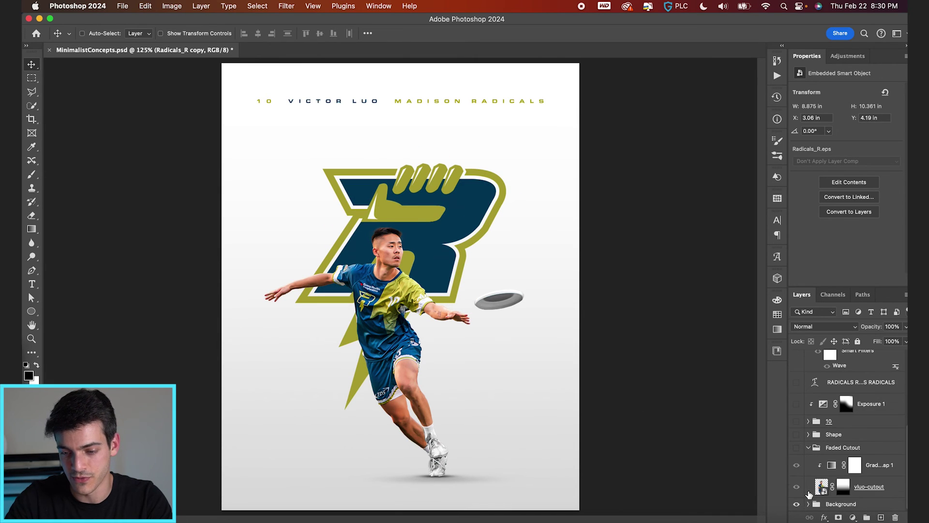
click(808, 456)
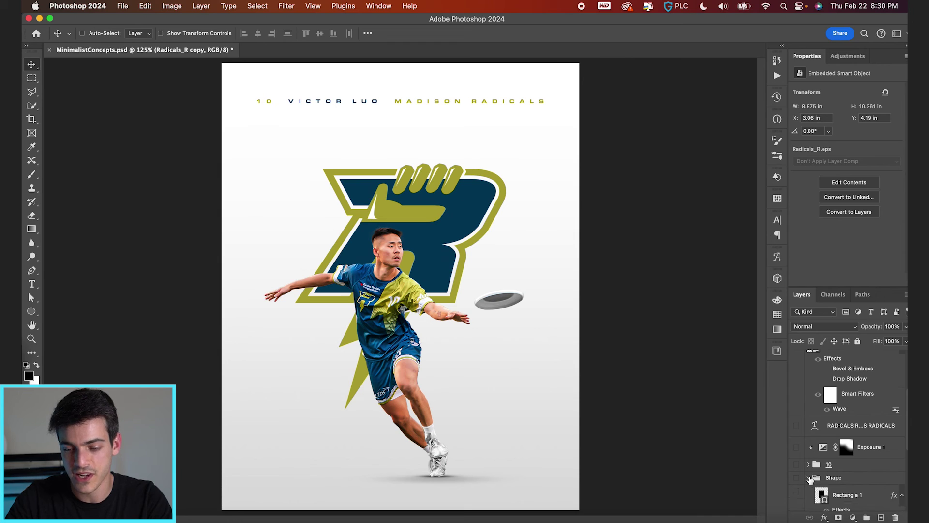
click(809, 482)
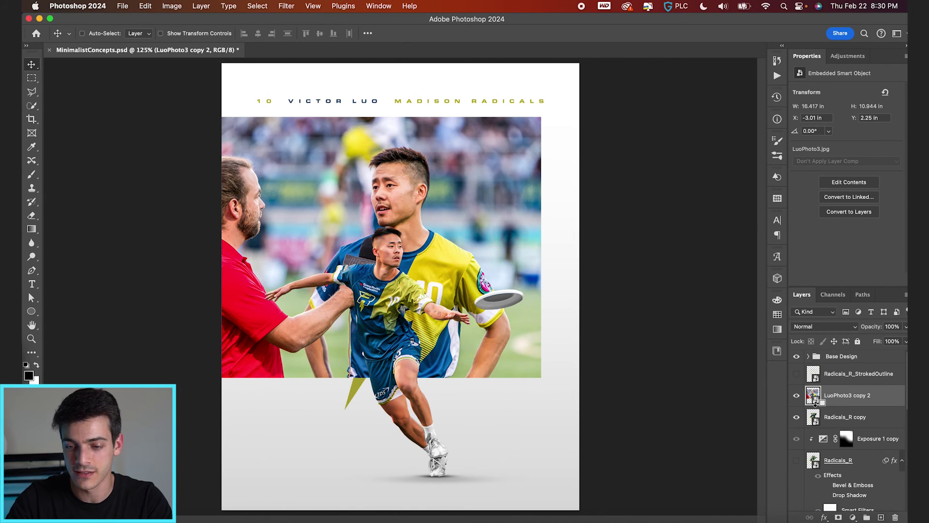
alt+click(815, 406)
key(super+t)
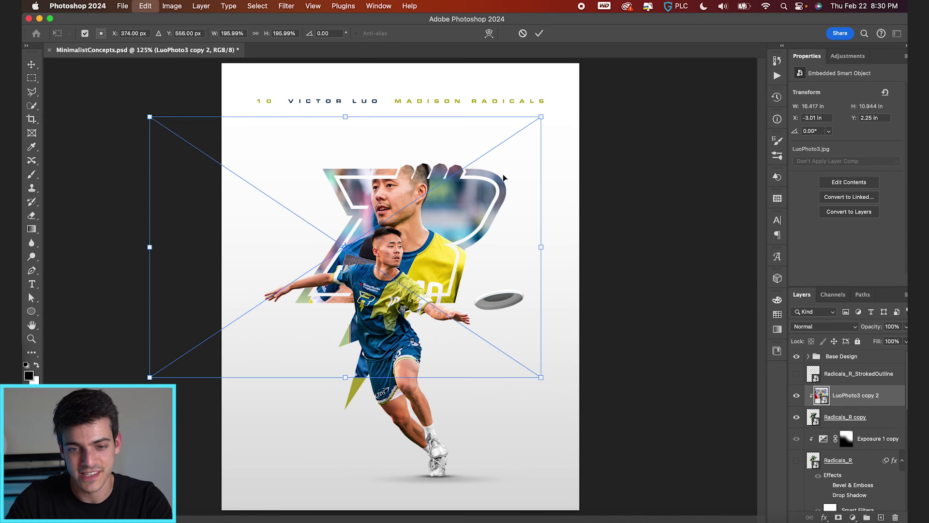
drag(541, 116, 584, 88)
drag(508, 213, 514, 246)
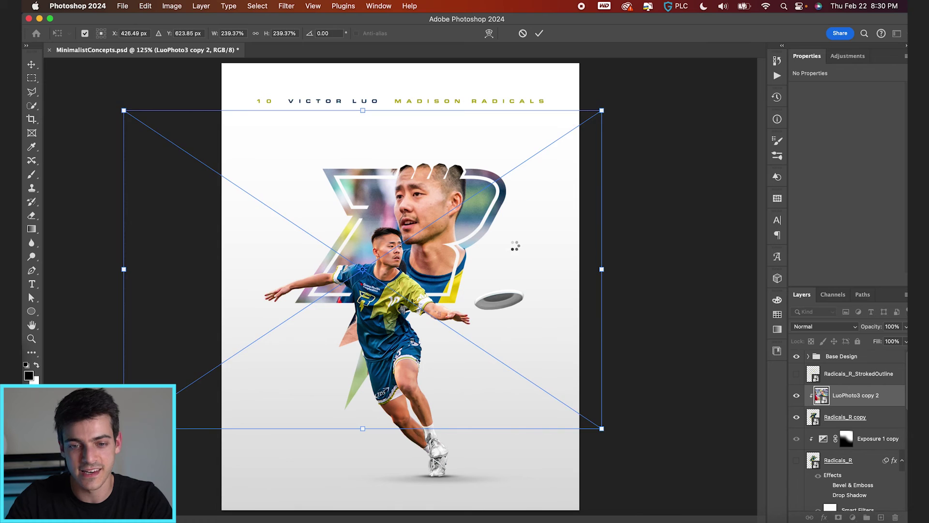
key(Return)
Step: Duplicate the photo above its clipped version, select the player's head and mask the duplicate to that selection
drag(820, 401, 821, 383)
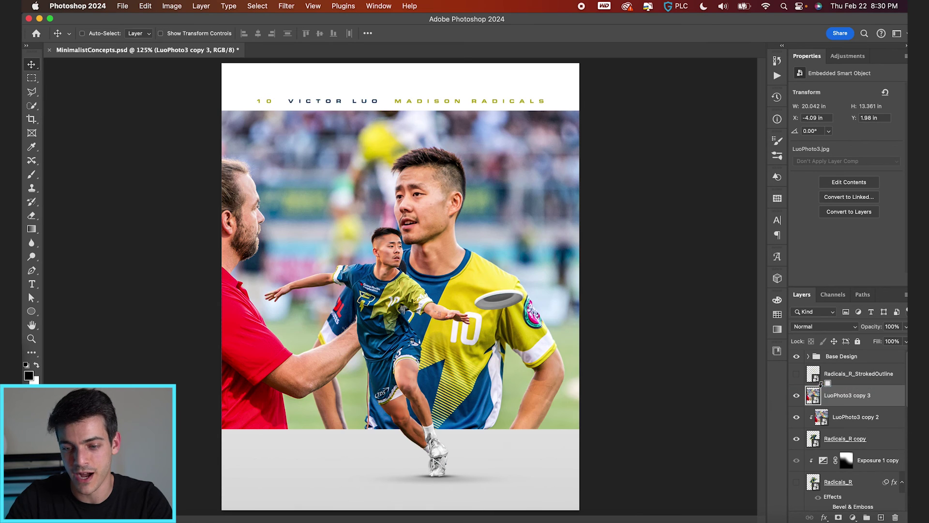
key(w)
mouse_move(408, 157)
mouse_down()
mouse_move(445, 184)
mouse_move(439, 174)
mouse_move(408, 187)
mouse_up()
click(839, 517)
key(v)
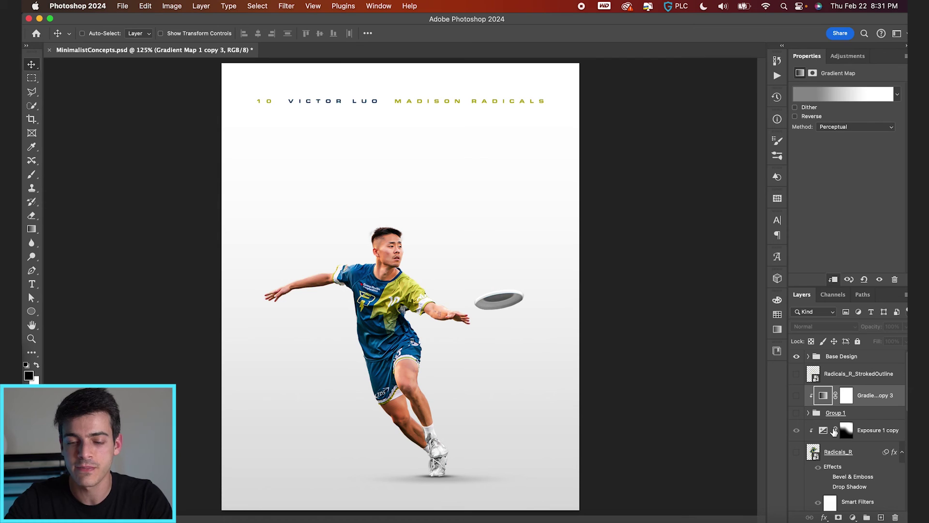
Step: Copy LuoPhoto3 from the Shape group to beneath the outlined logo layer and enlarge it to about 29 by 19.3 in, covering the canvas
scroll(829, 451, down, 5)
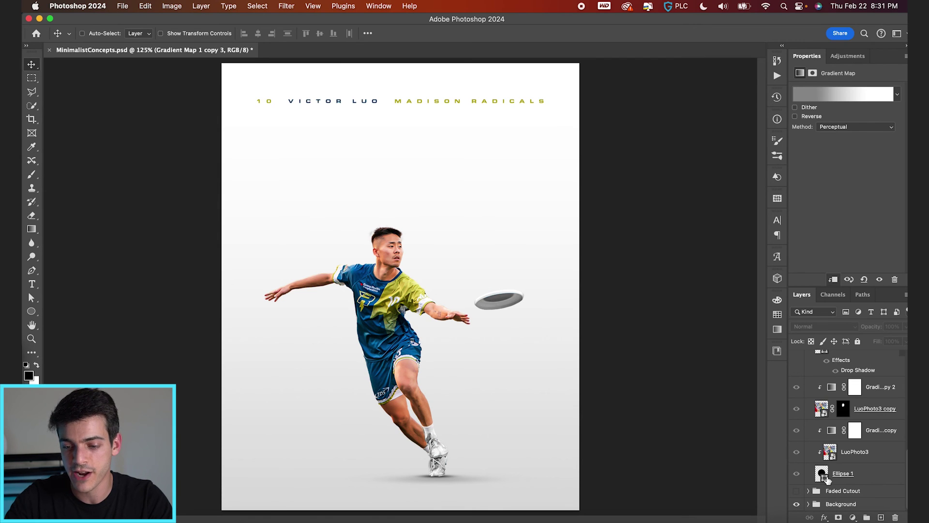
drag(829, 455, 828, 387)
key(ctrl+t)
drag(544, 131, 725, 12)
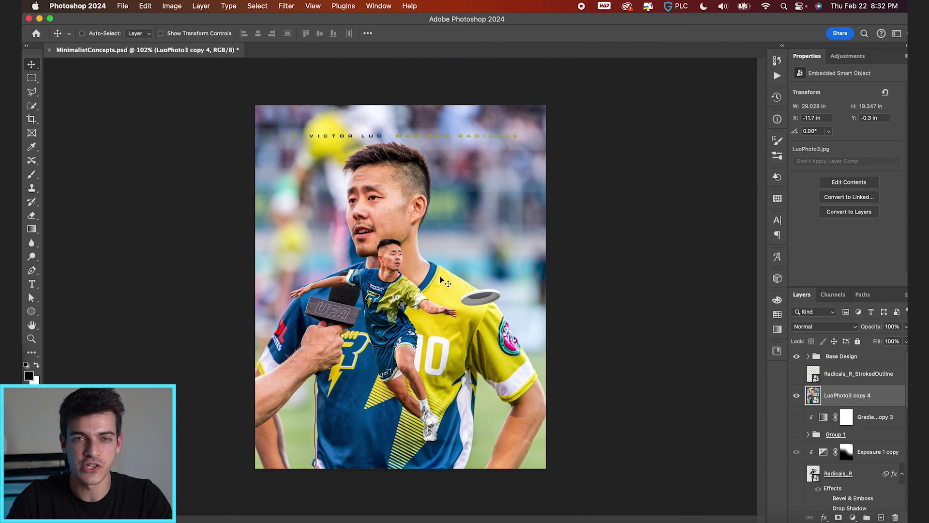
Step: Add a layer mask to the enlarged photo with a vertical gradient that fades its lower part into the background
click(31, 230)
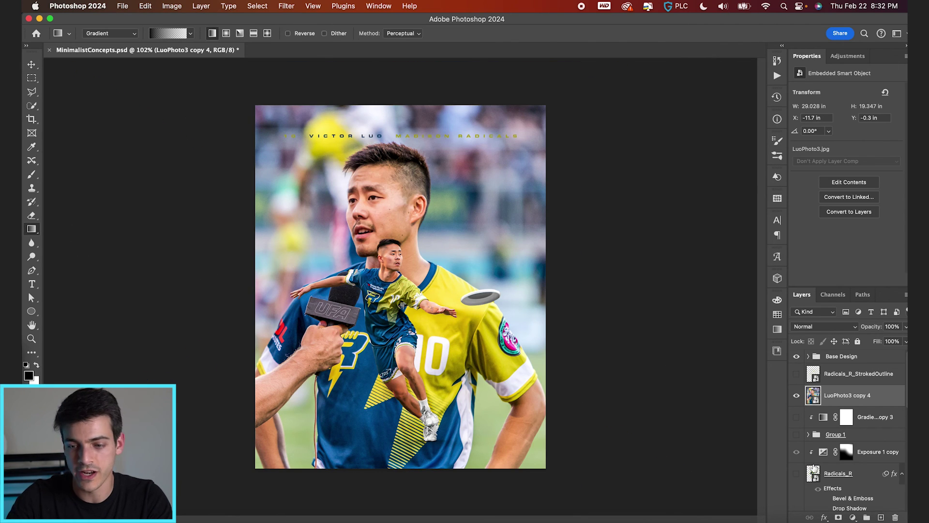
click(838, 517)
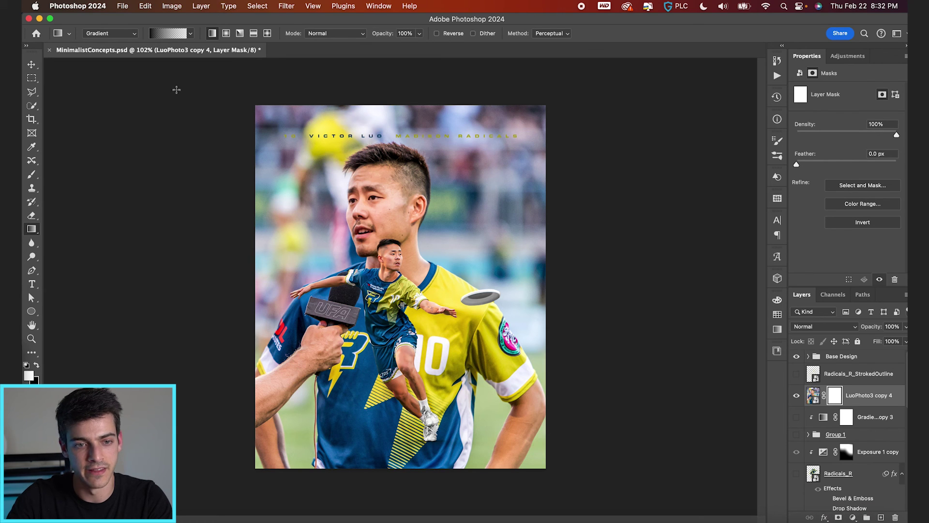
drag(390, 435, 391, 172)
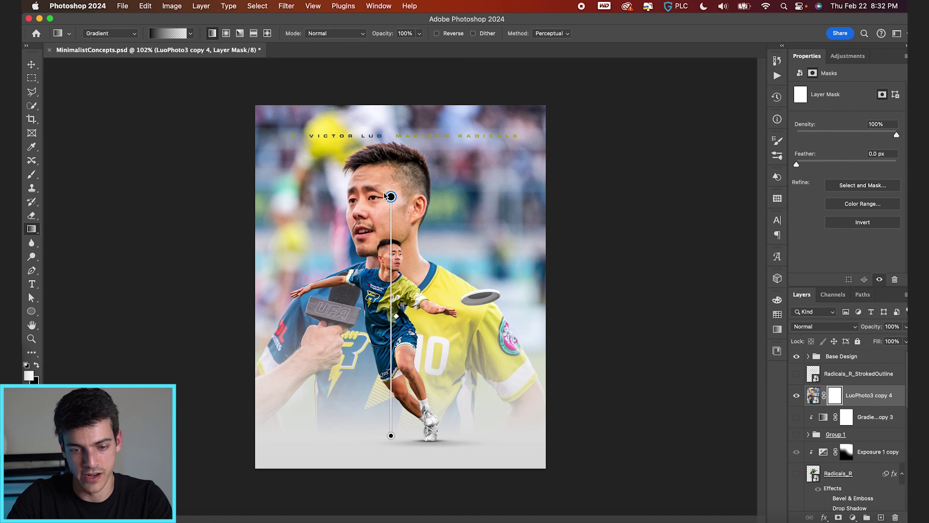
key(v)
Step: Lower the faded background photo's opacity to 32%
key(super+0)
scroll(455, 443, up, 1)
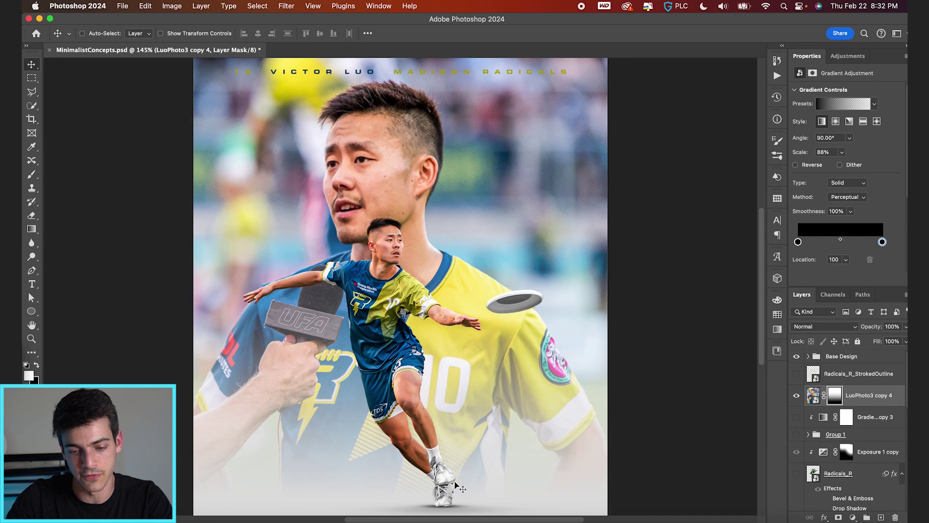
scroll(467, 463, down, 1)
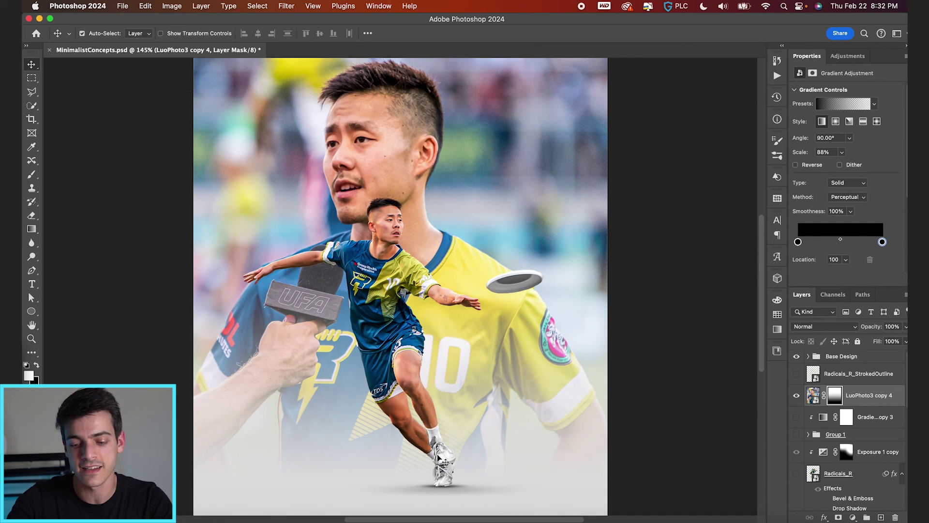
scroll(323, 189, down, 1)
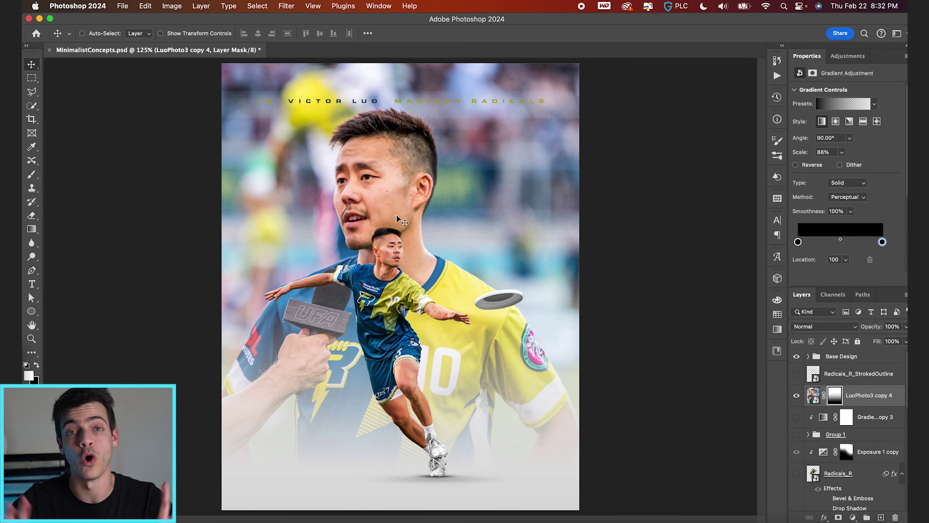
drag(872, 328, 841, 331)
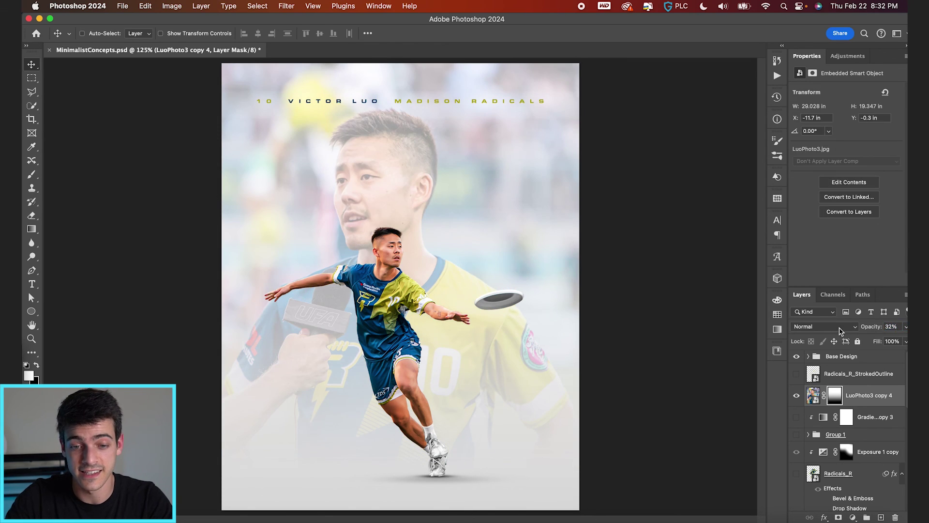
scroll(452, 210, down, 2)
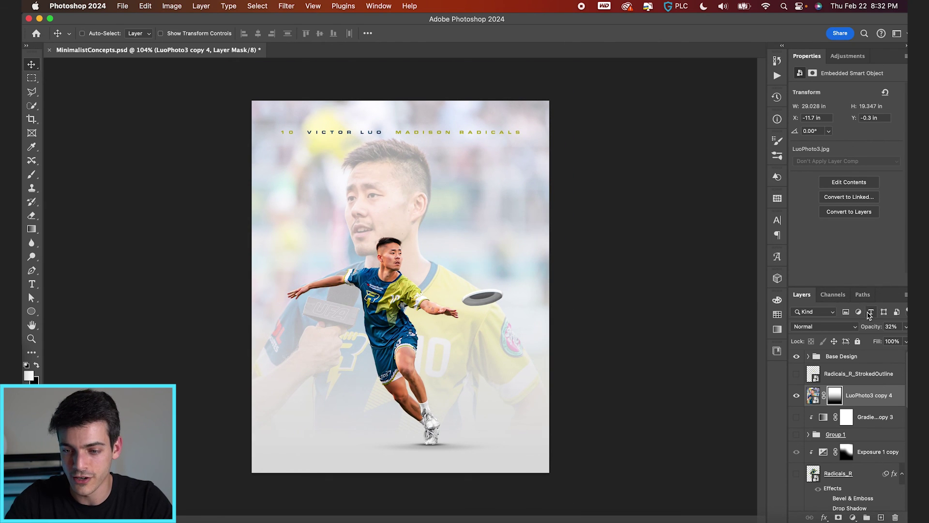
Step: Lower the faded background photo's opacity to 25% and set its blend mode to Luminosity
drag(870, 327, 866, 329)
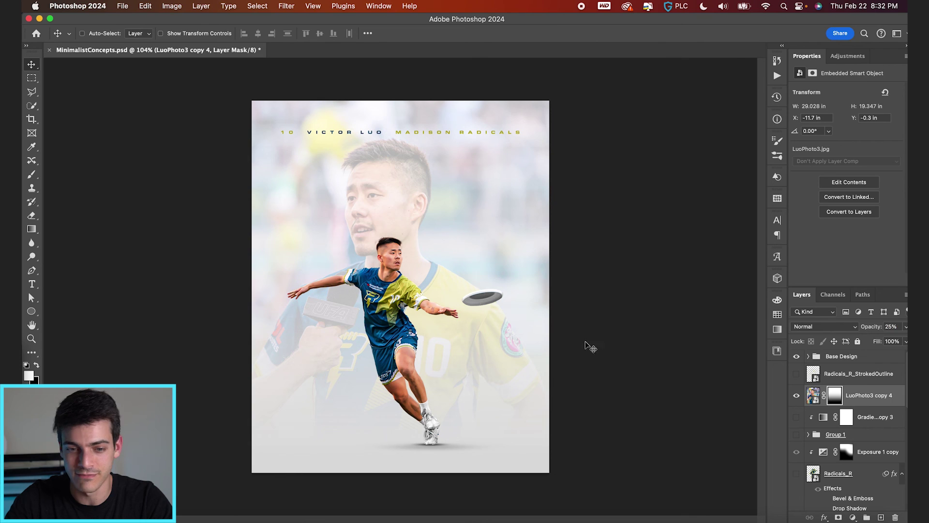
click(840, 327)
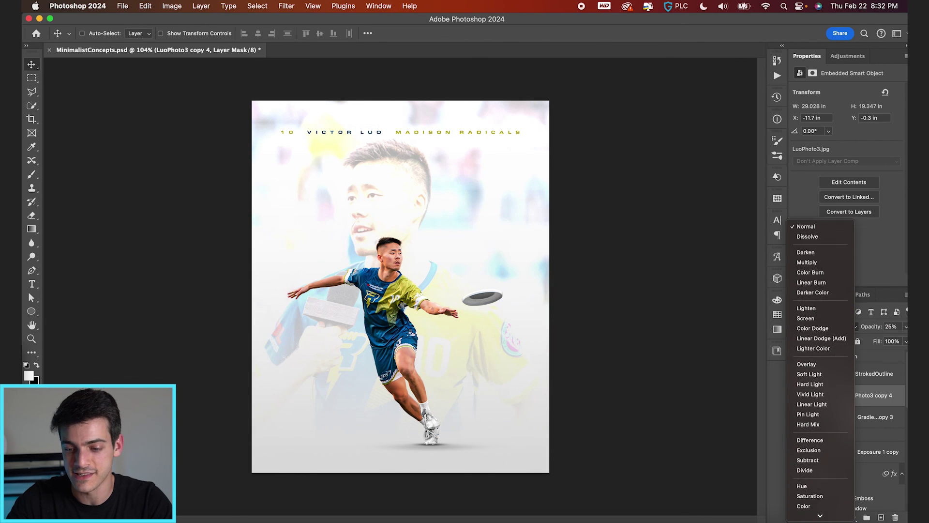
click(823, 514)
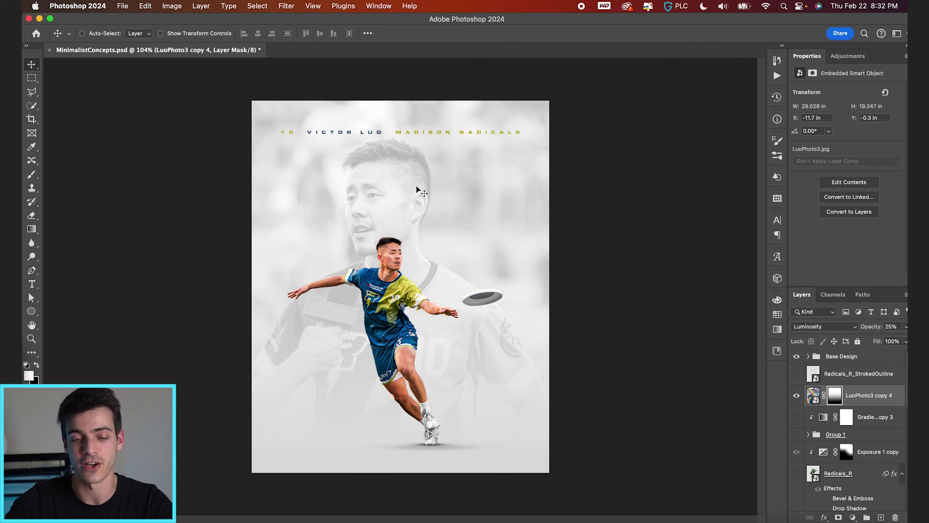
scroll(416, 187, up, 3)
click(813, 395)
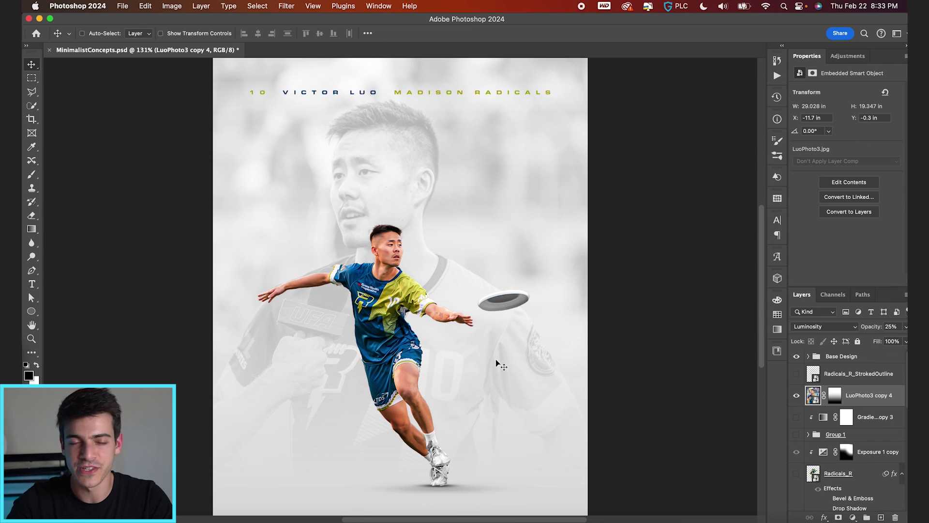
Step: Clip a visible copy of the Gradient Map to the faded photo and set the photo to Normal blending at 100% opacity
drag(821, 417, 805, 393)
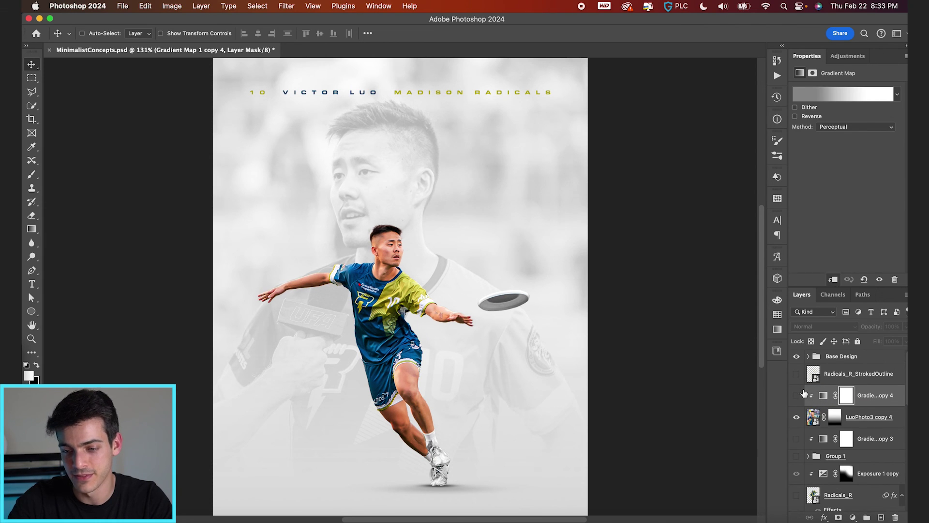
click(796, 395)
click(823, 417)
click(823, 326)
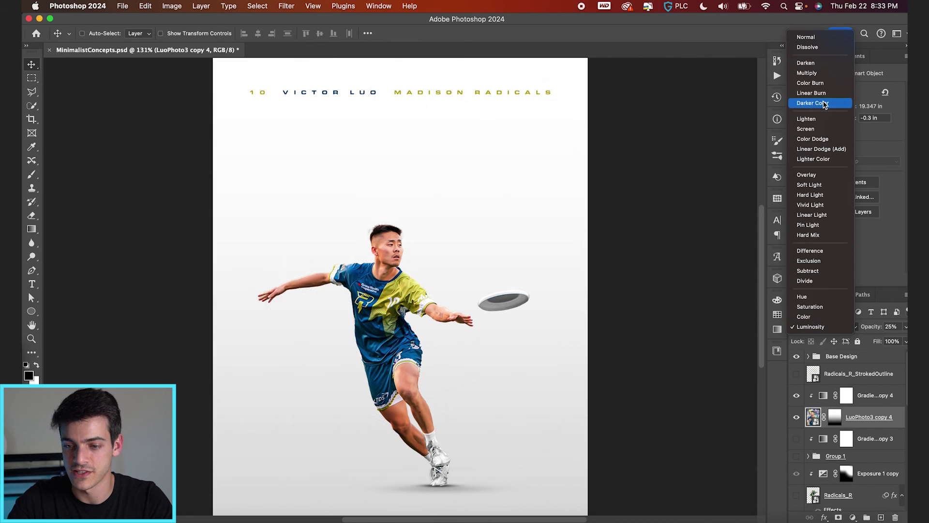
click(806, 36)
mouse_move(863, 327)
mouse_down()
mouse_move(875, 328)
mouse_move(868, 329)
mouse_up()
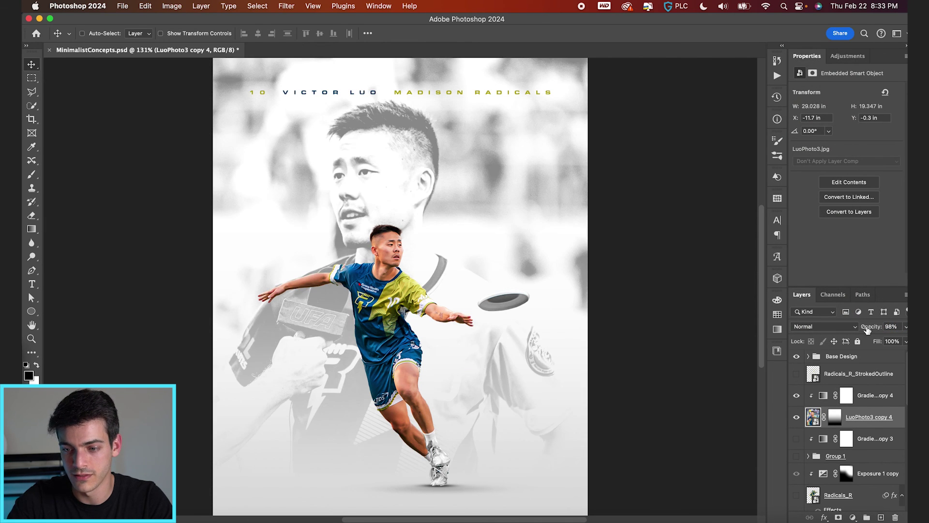
Step: Recolor the copied gradient map's dark stop with the MAD-1 swatch, moving that stop to the start and the white stop slightly outward
click(831, 401)
click(863, 97)
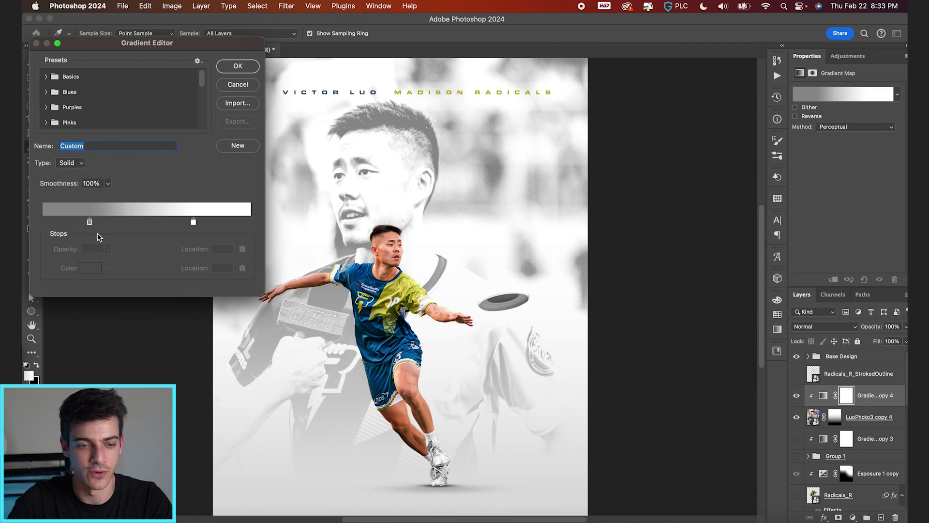
drag(90, 224, 75, 222)
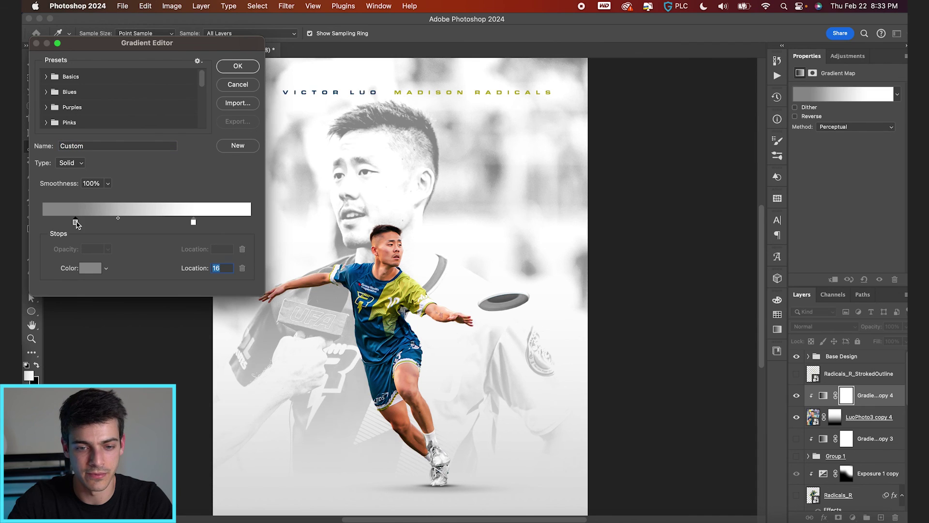
click(777, 315)
click(665, 359)
mouse_move(193, 223)
mouse_down()
mouse_move(248, 221)
mouse_move(202, 222)
mouse_up()
drag(75, 222, 27, 224)
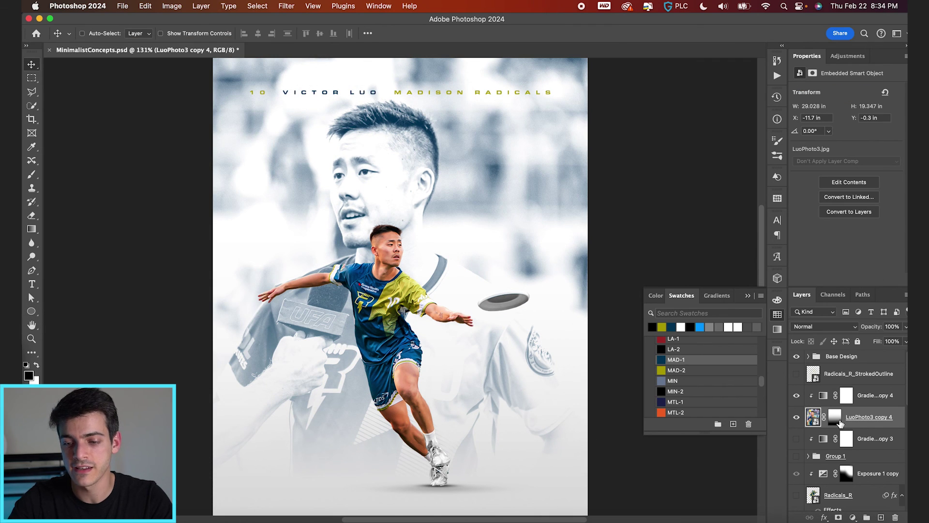
Step: Reduce the opacity of the blue-toned background photo layer
click(837, 418)
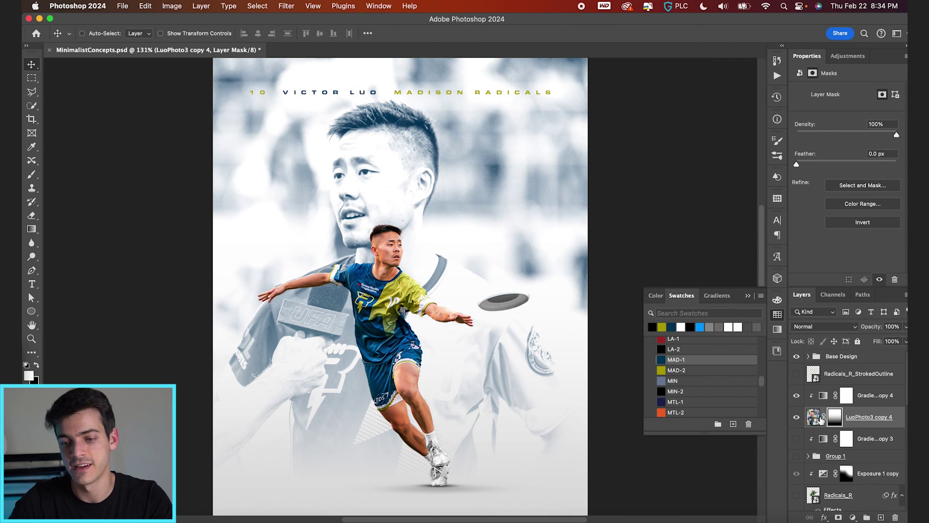
click(814, 419)
drag(874, 330, 842, 329)
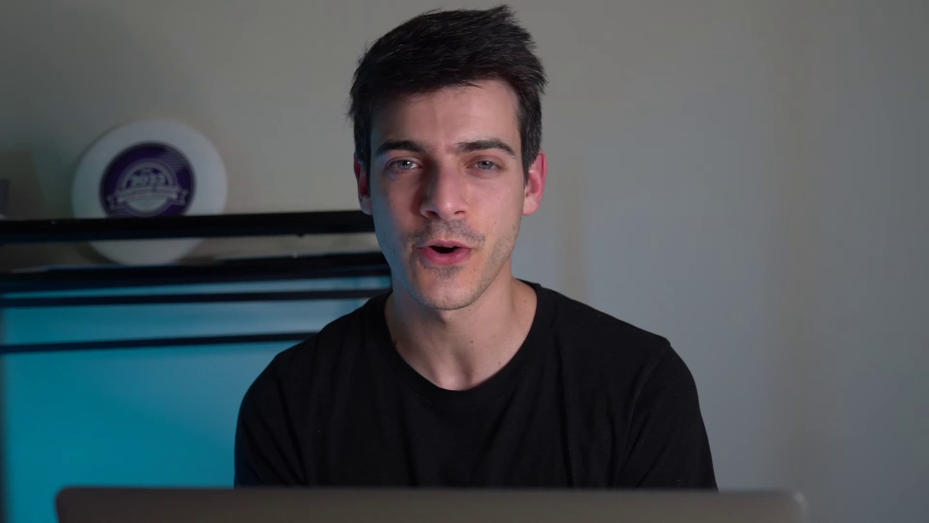